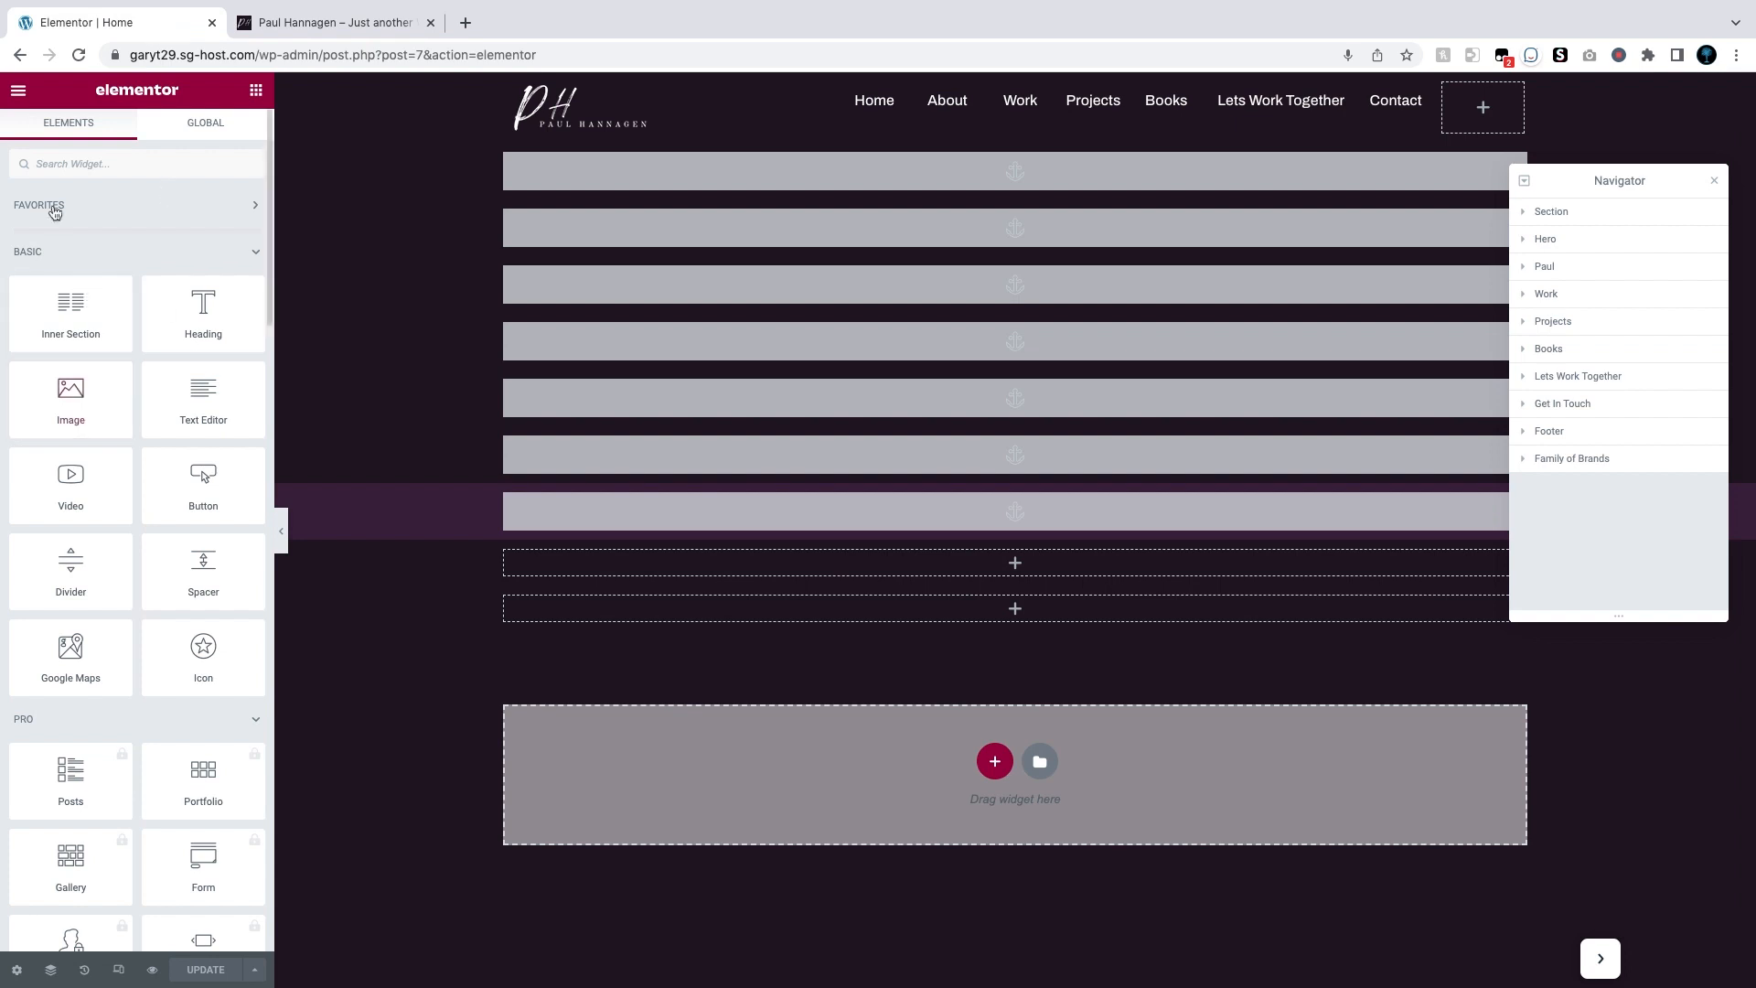
Step: Exit Elementor through its main menu's Exit to Dashboard option
click(18, 90)
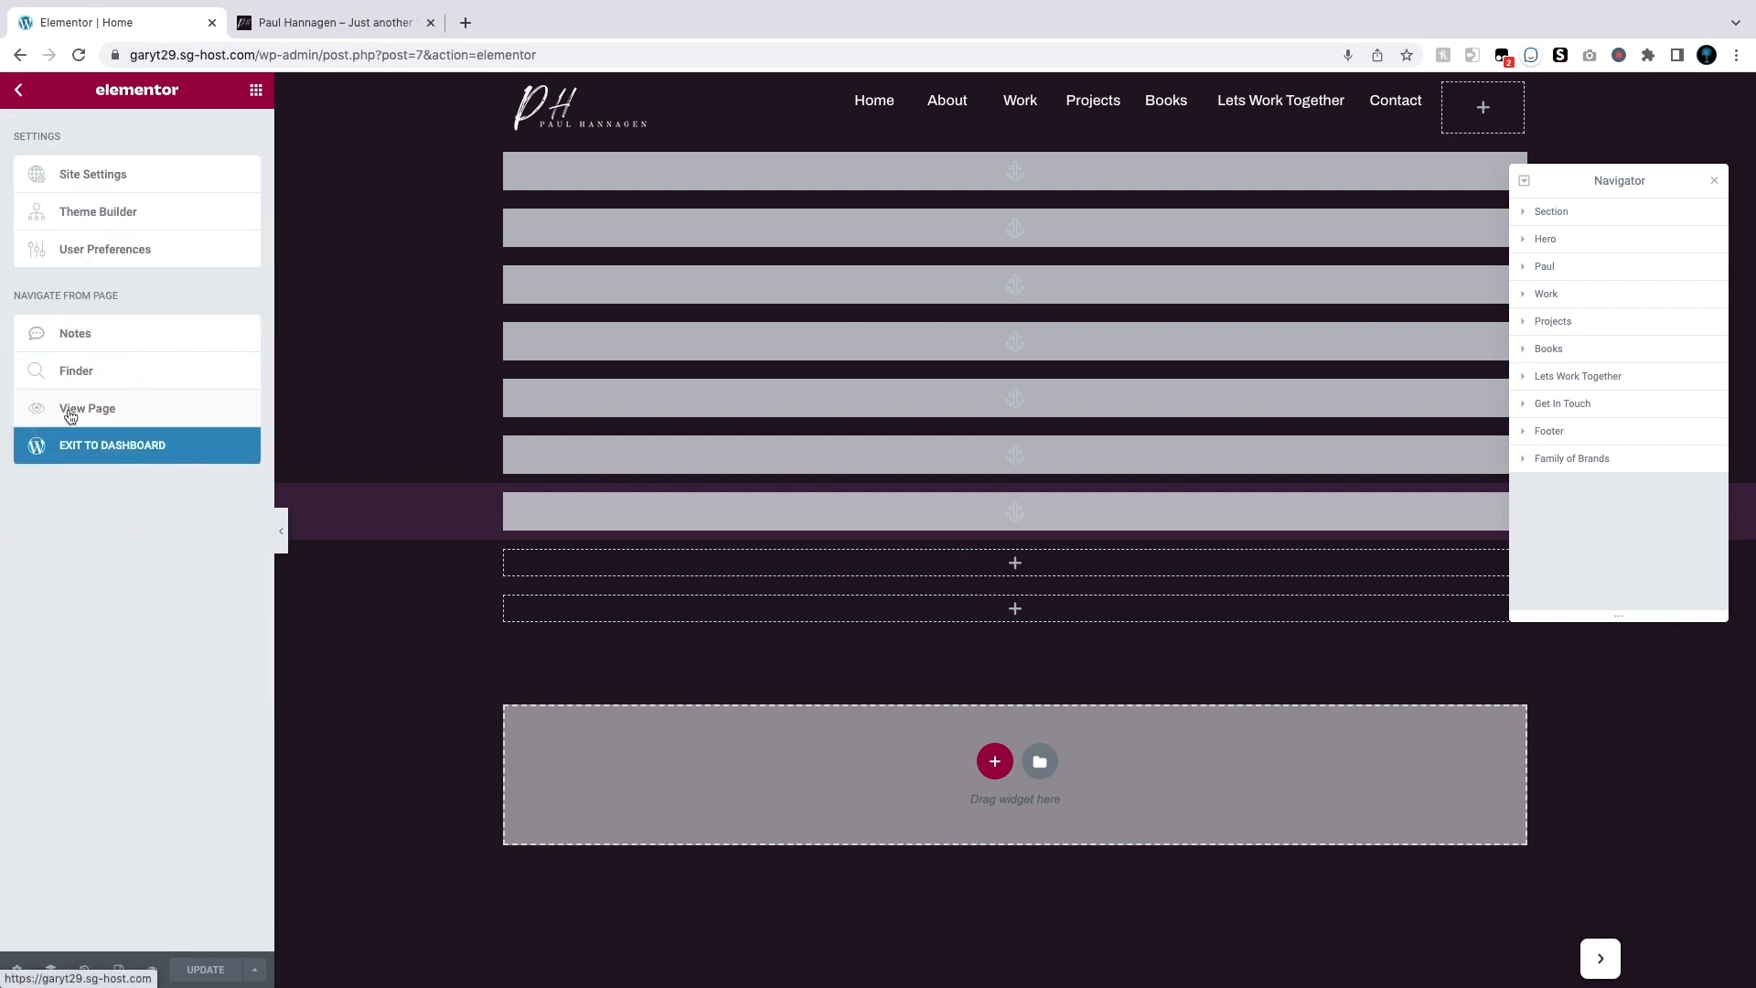
click(87, 458)
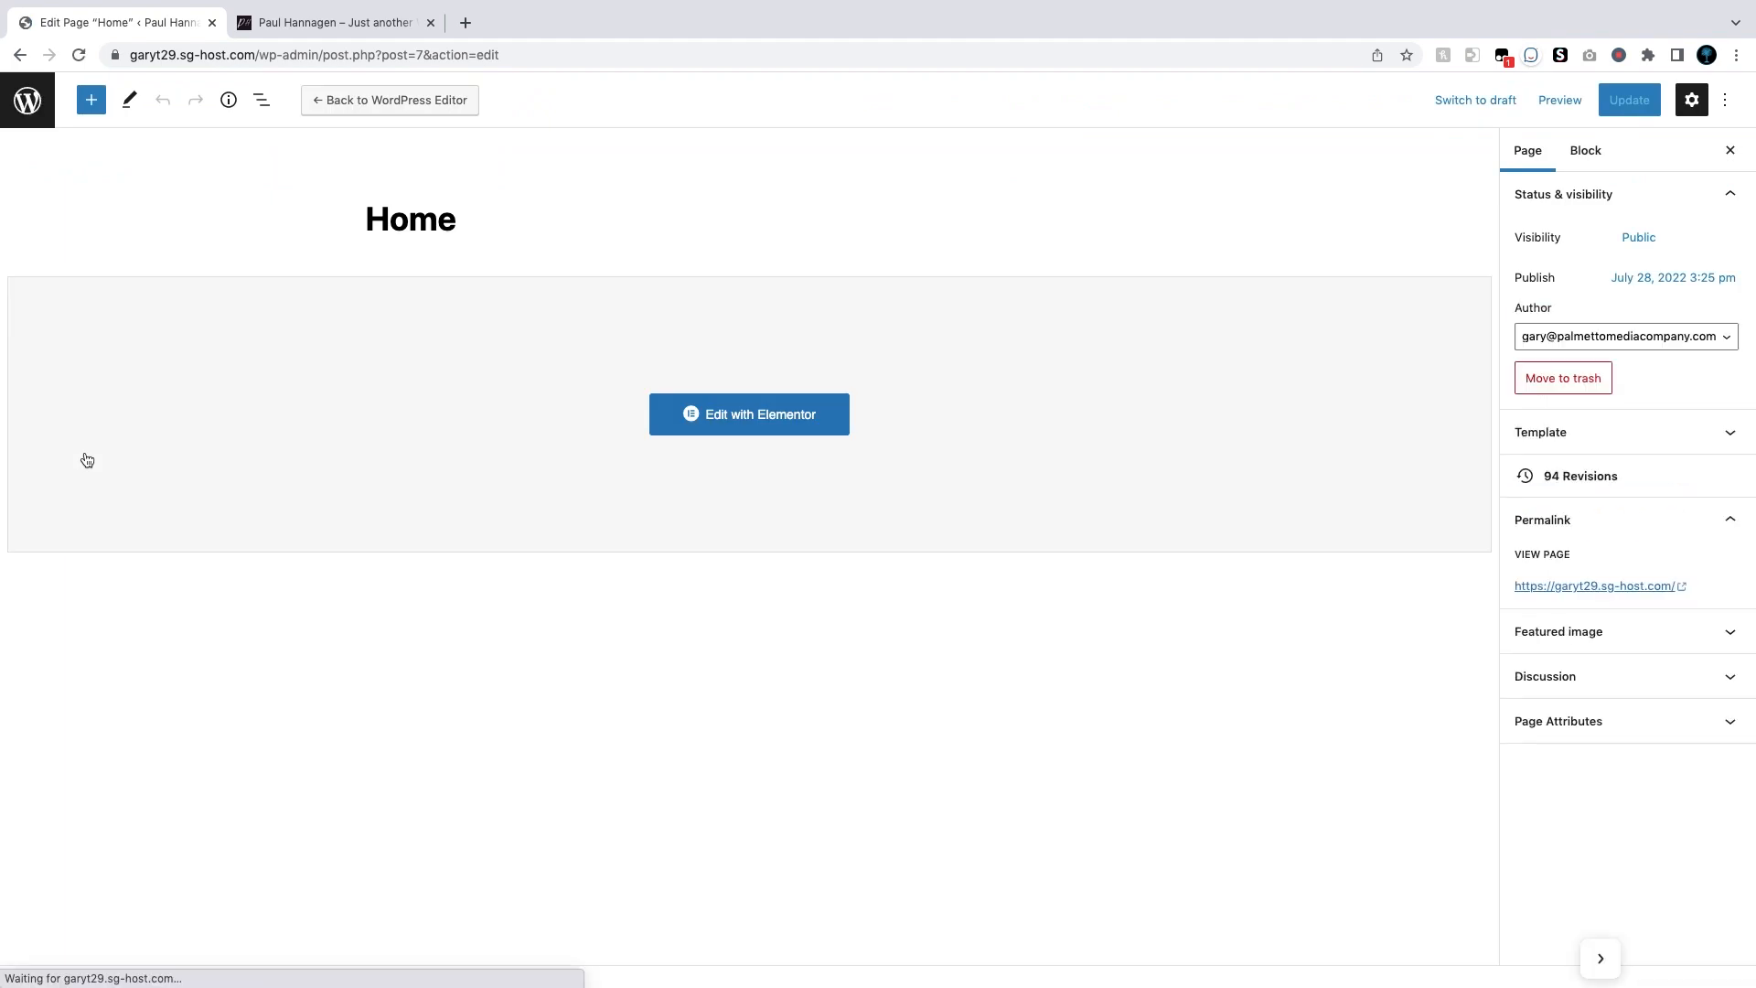
Step: Open the Typing Effect shortcode generator from the admin sidebar, then view the live homepage tab
click(26, 101)
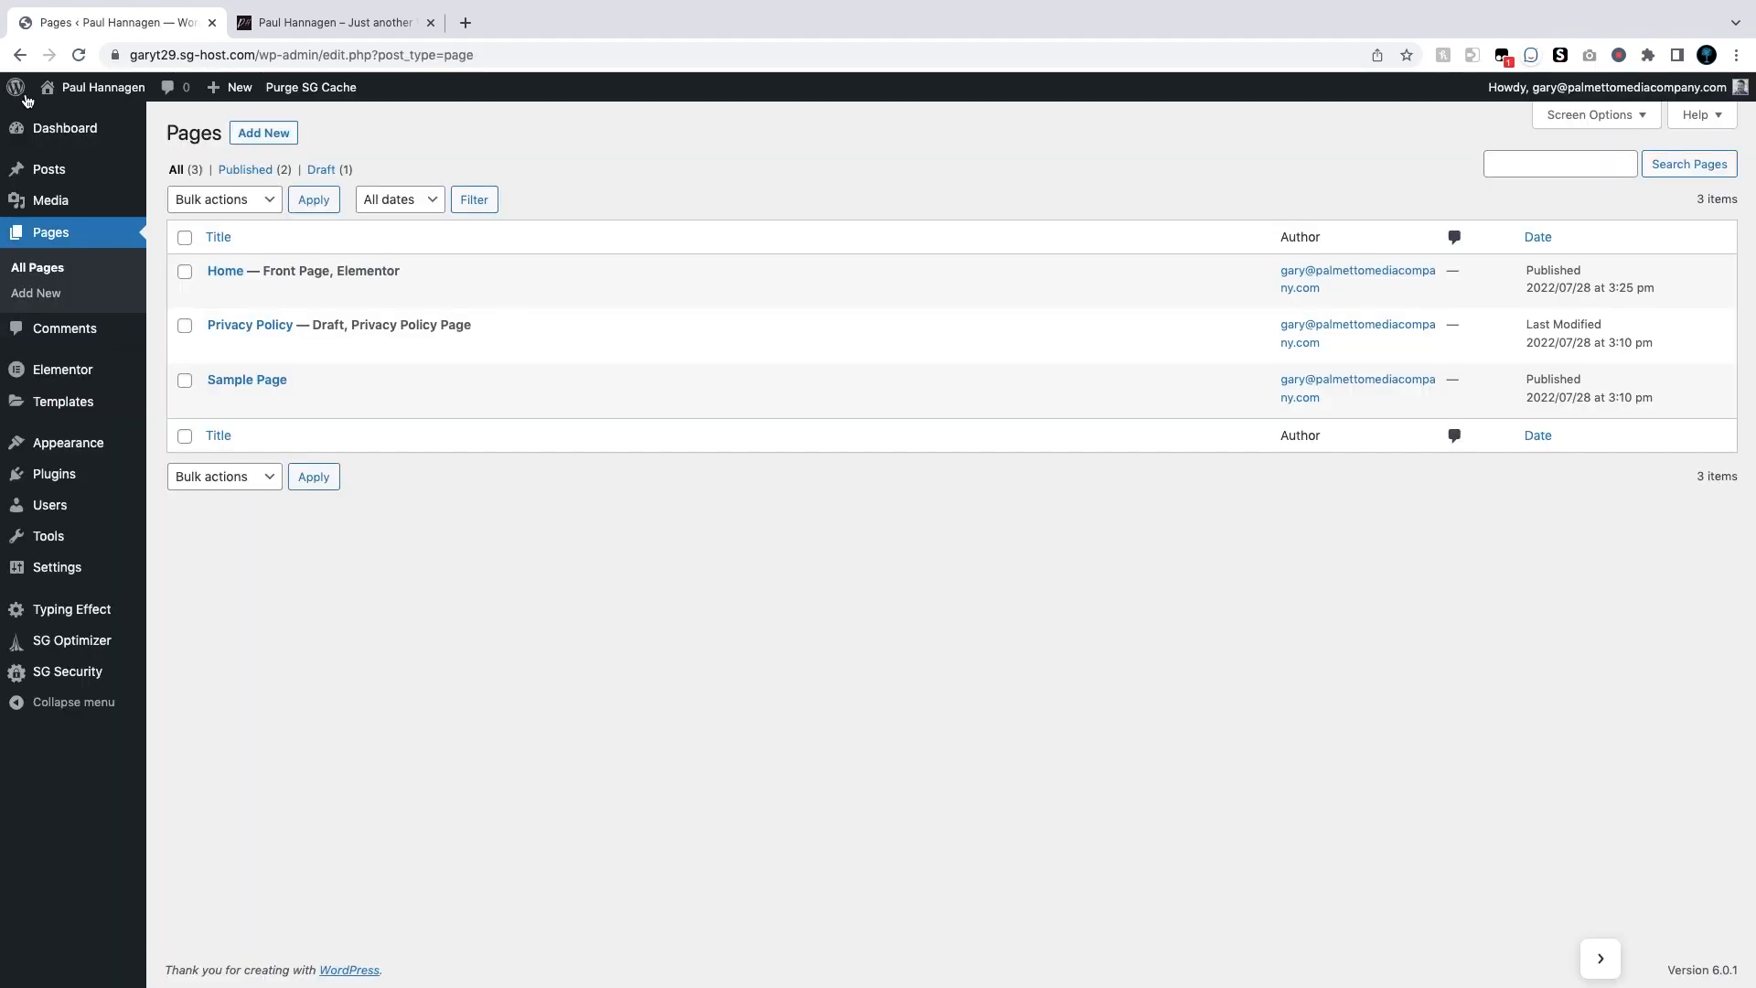
mouse_move(37, 201)
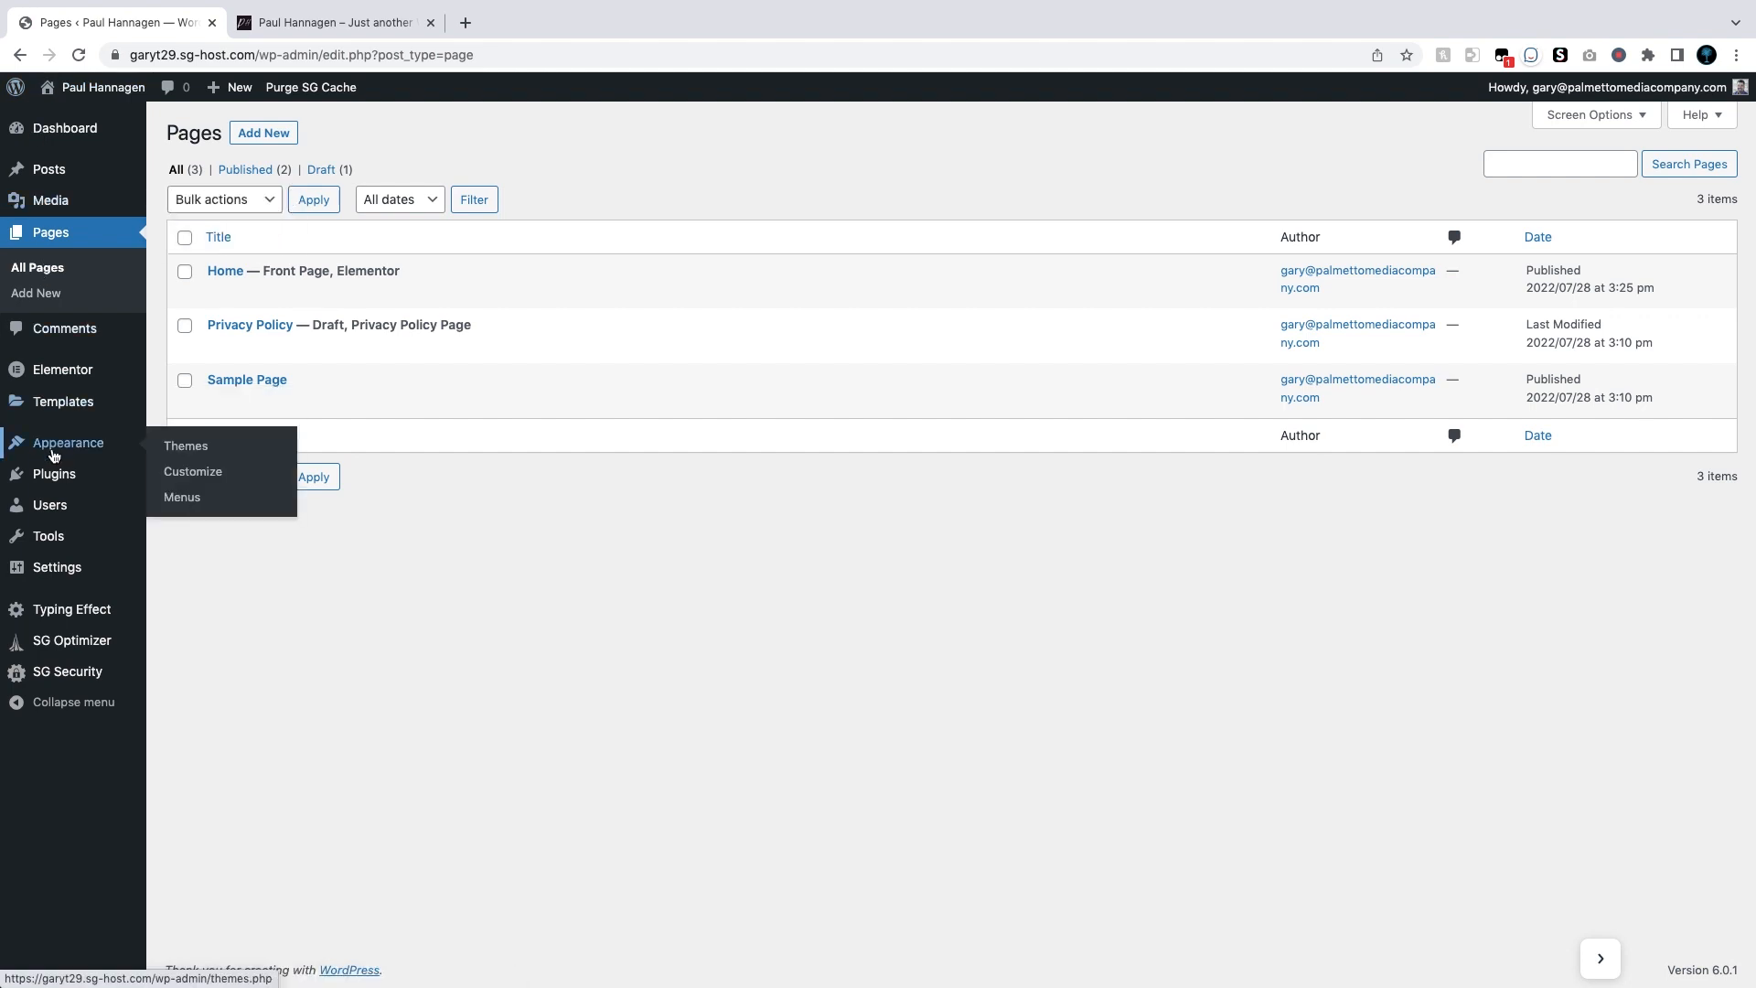
click(66, 611)
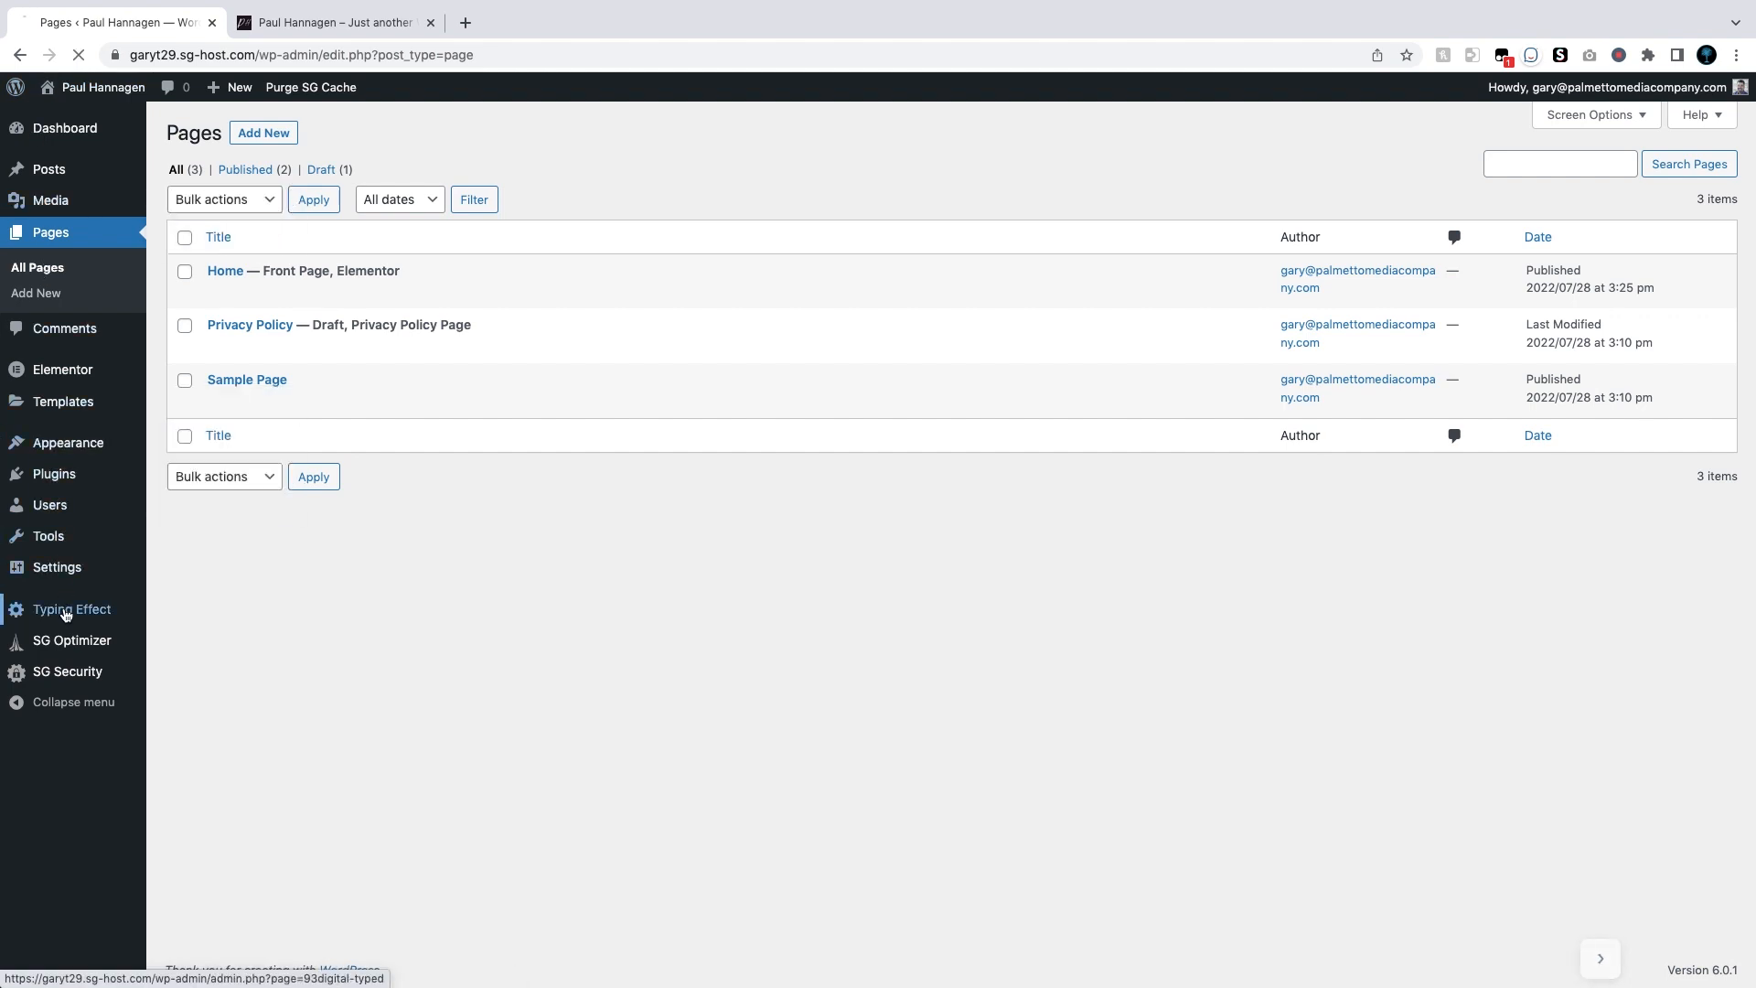
mouse_move(347, 449)
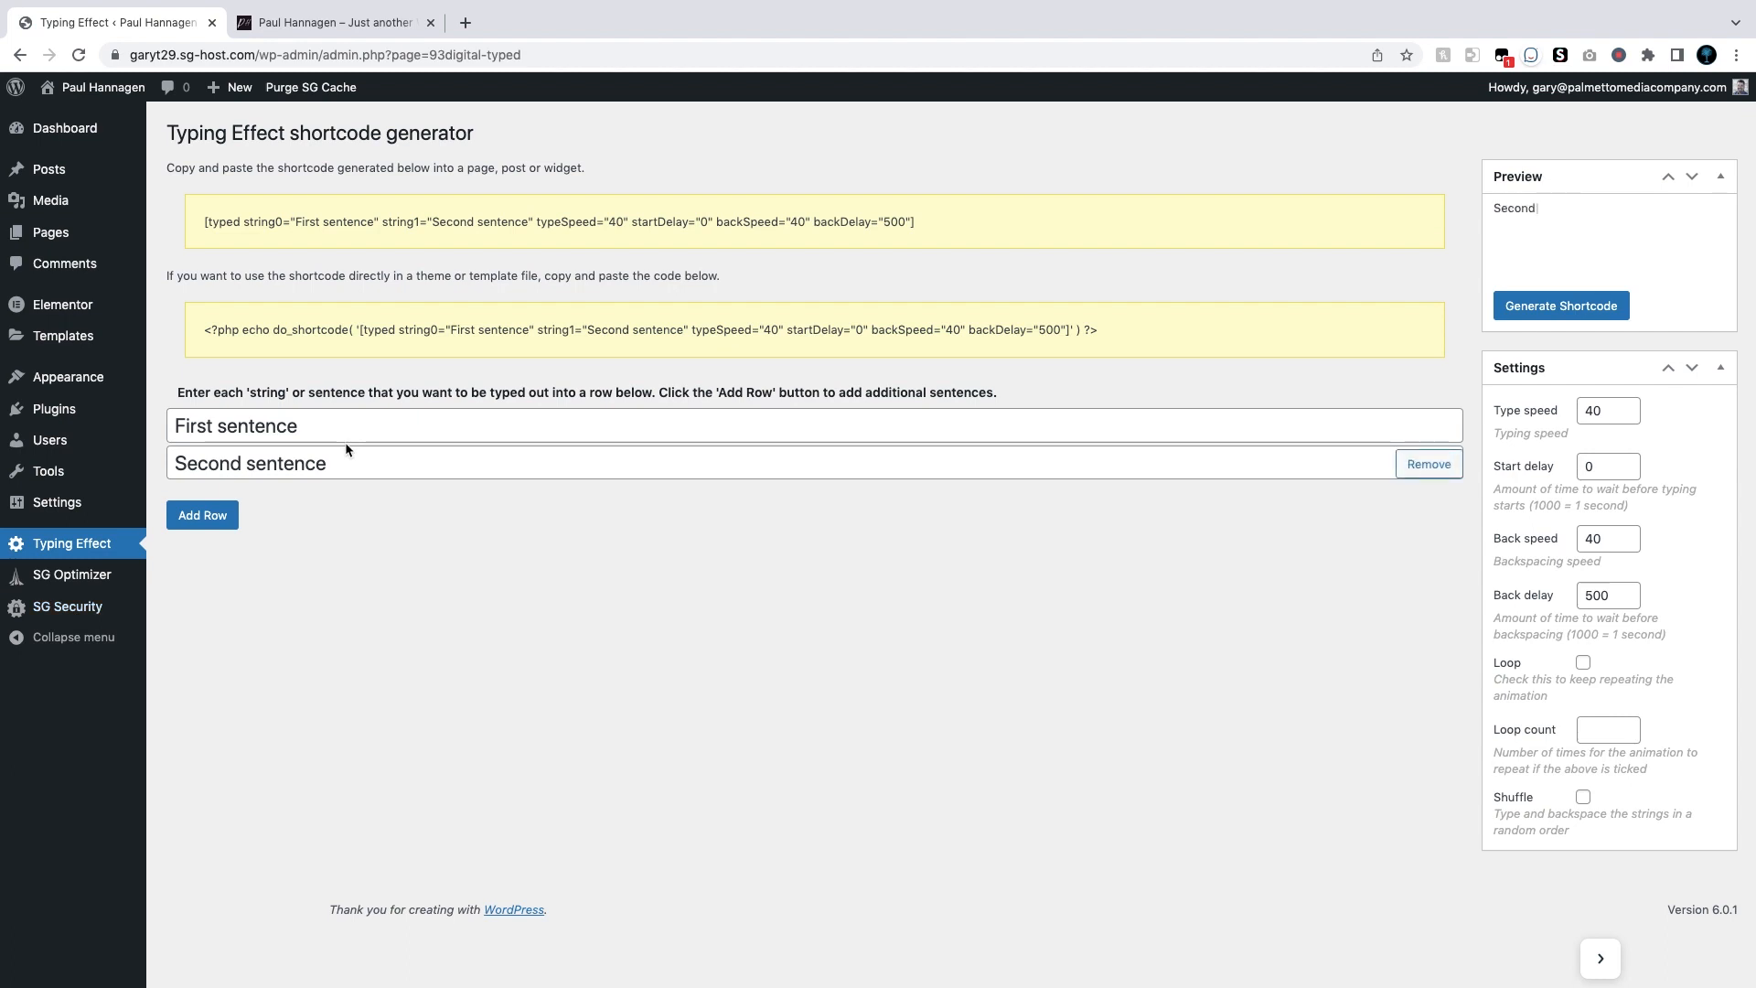
click(331, 22)
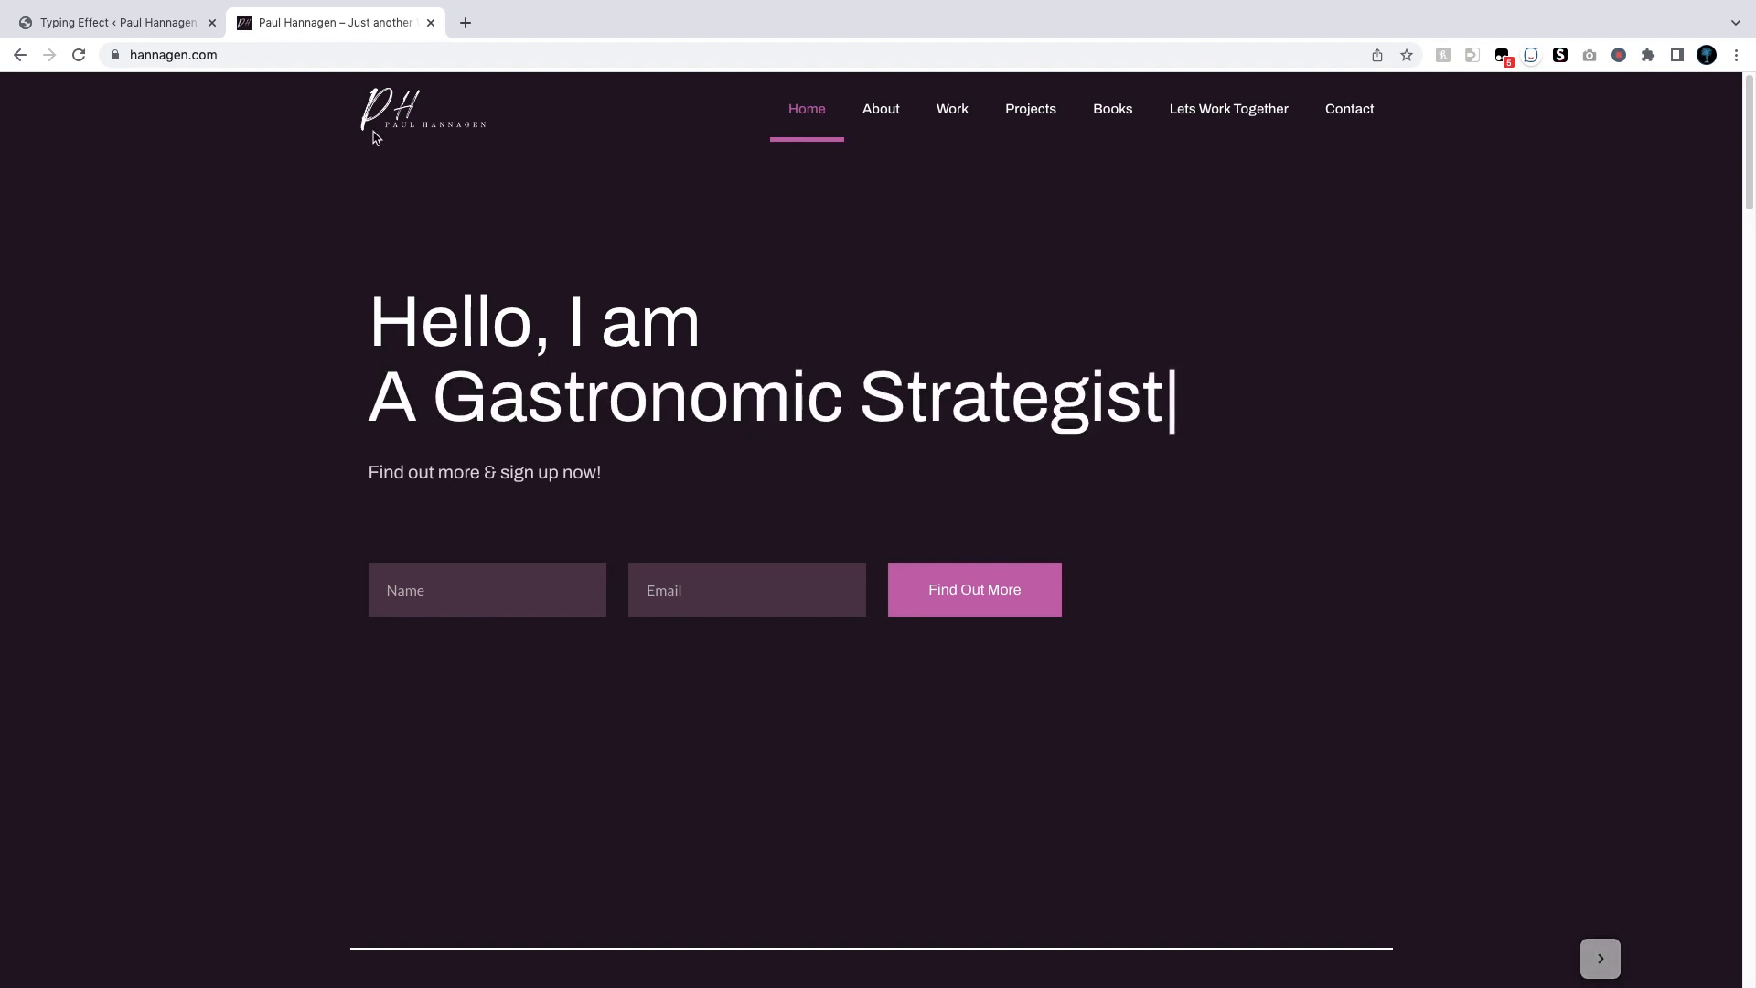
Step: Switch back to the Typing Effect generator tab with its default sentence rows
click(161, 27)
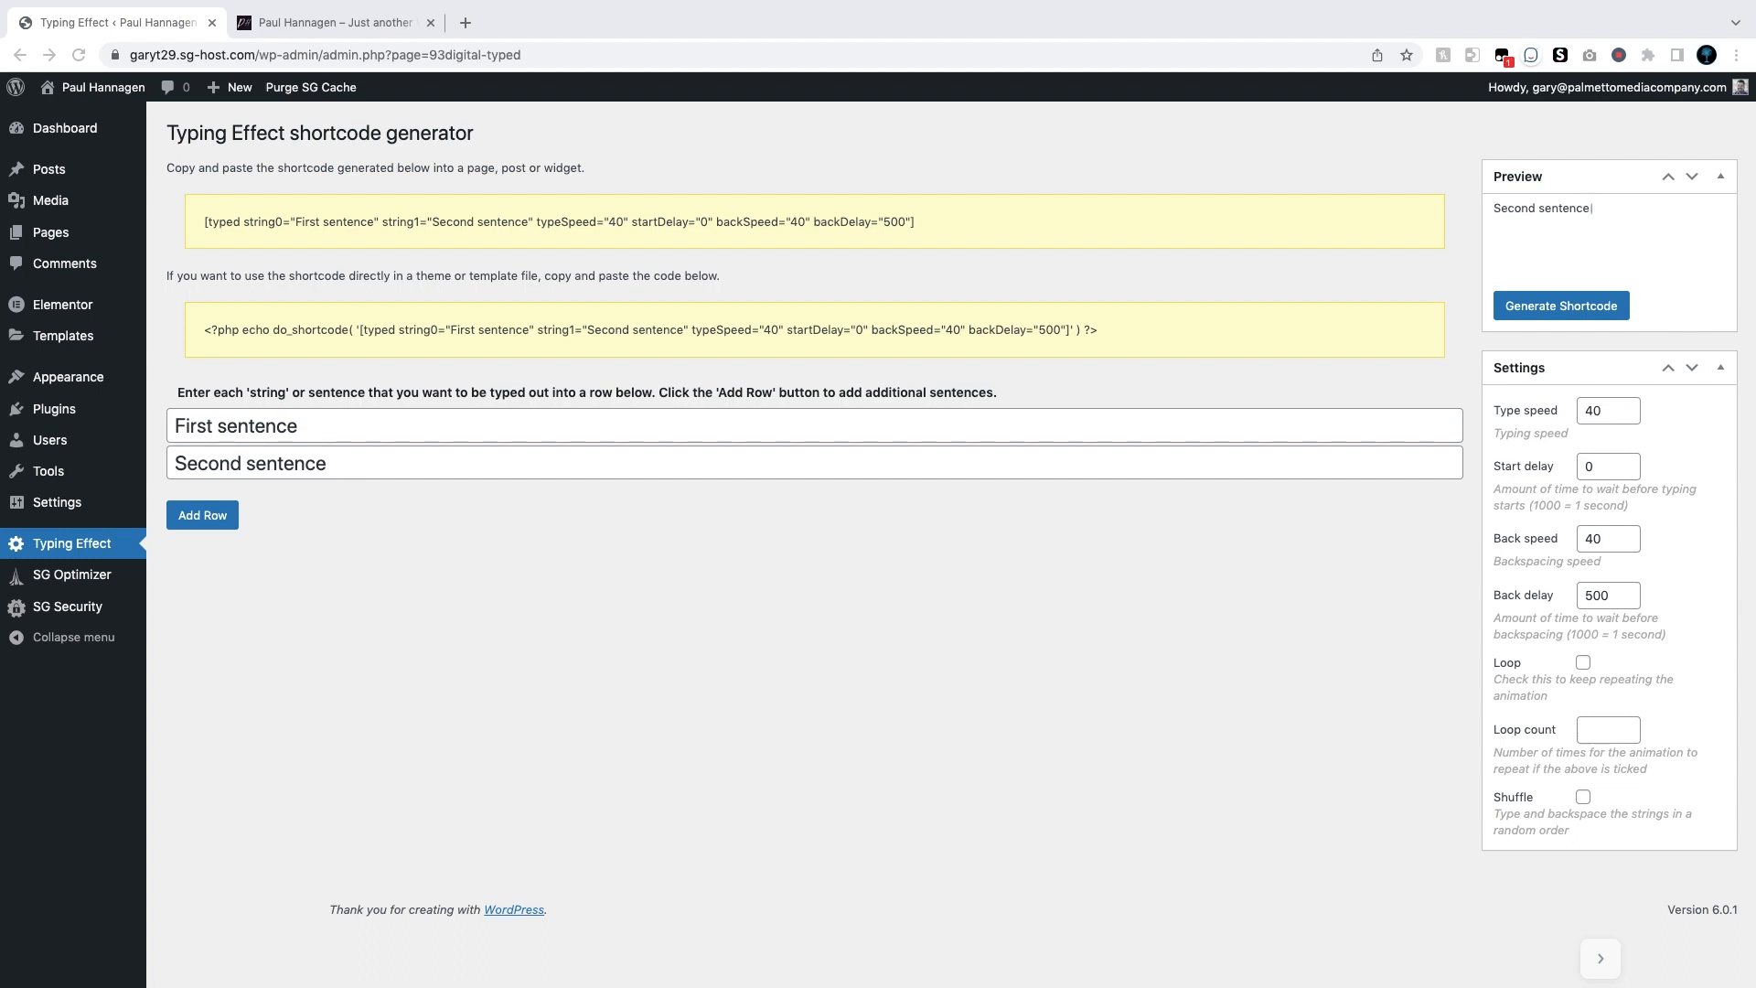
Step: Replace the two default sentences with the owner's name and 'A Chef'
double_click(193, 424)
drag(285, 426, 168, 424)
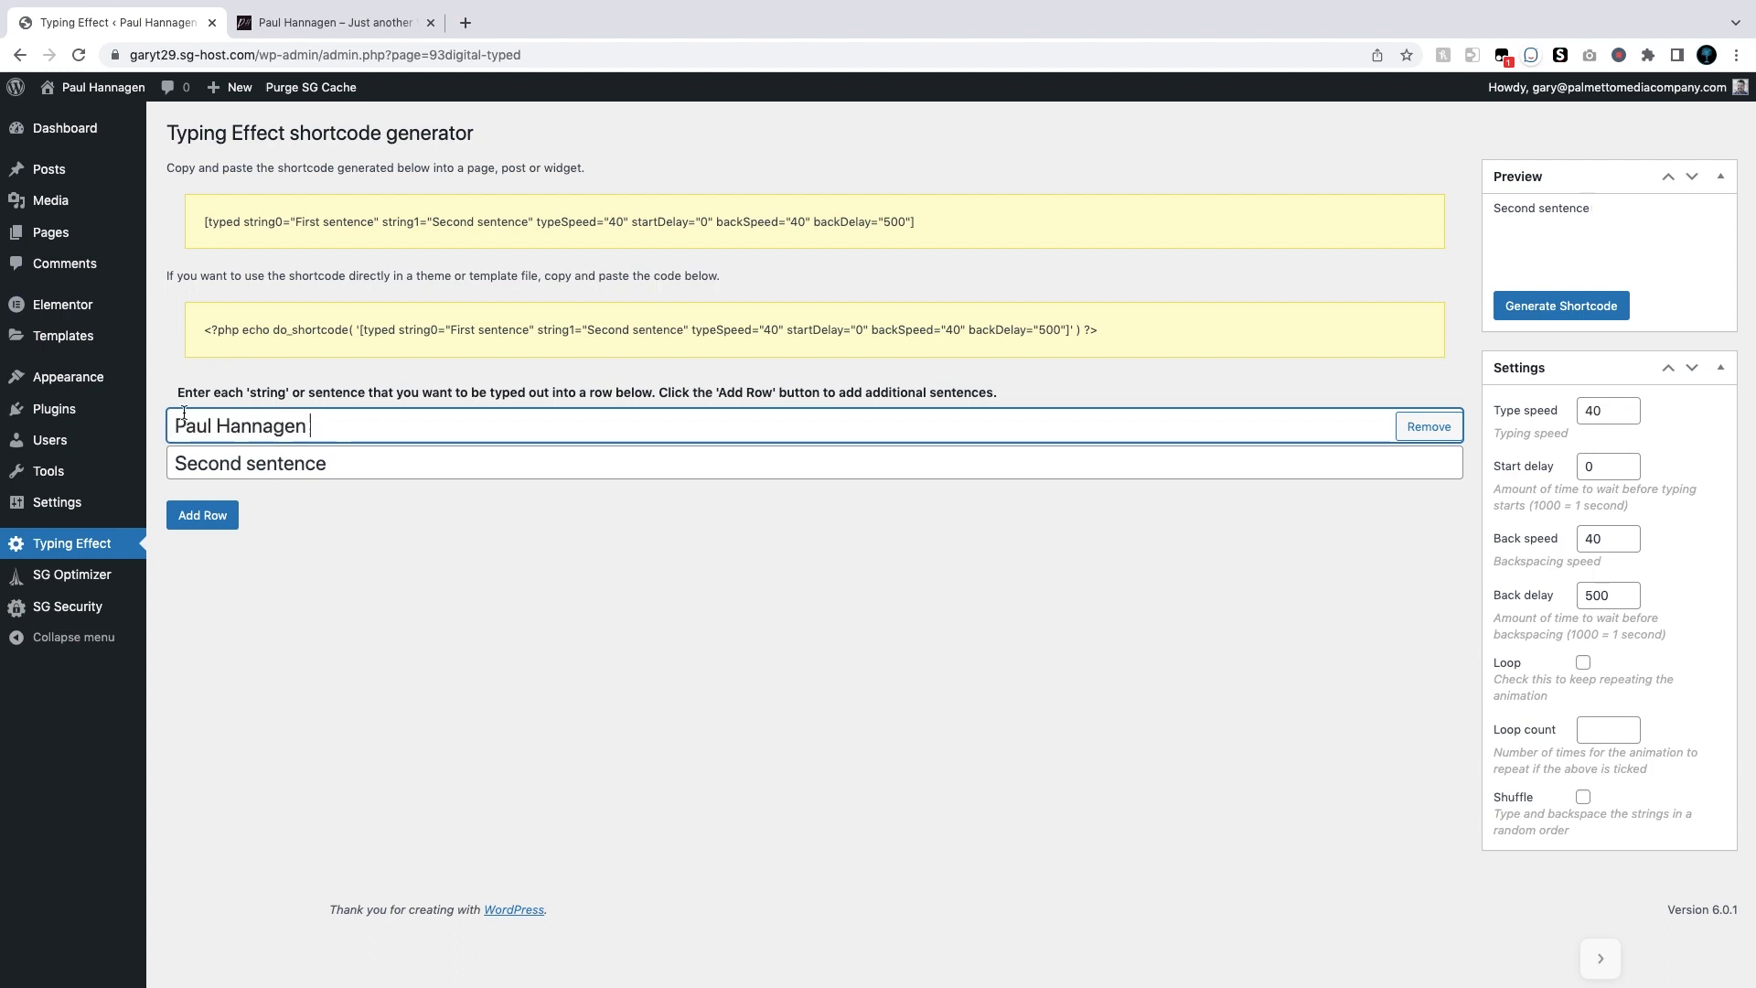
key(super+Tab)
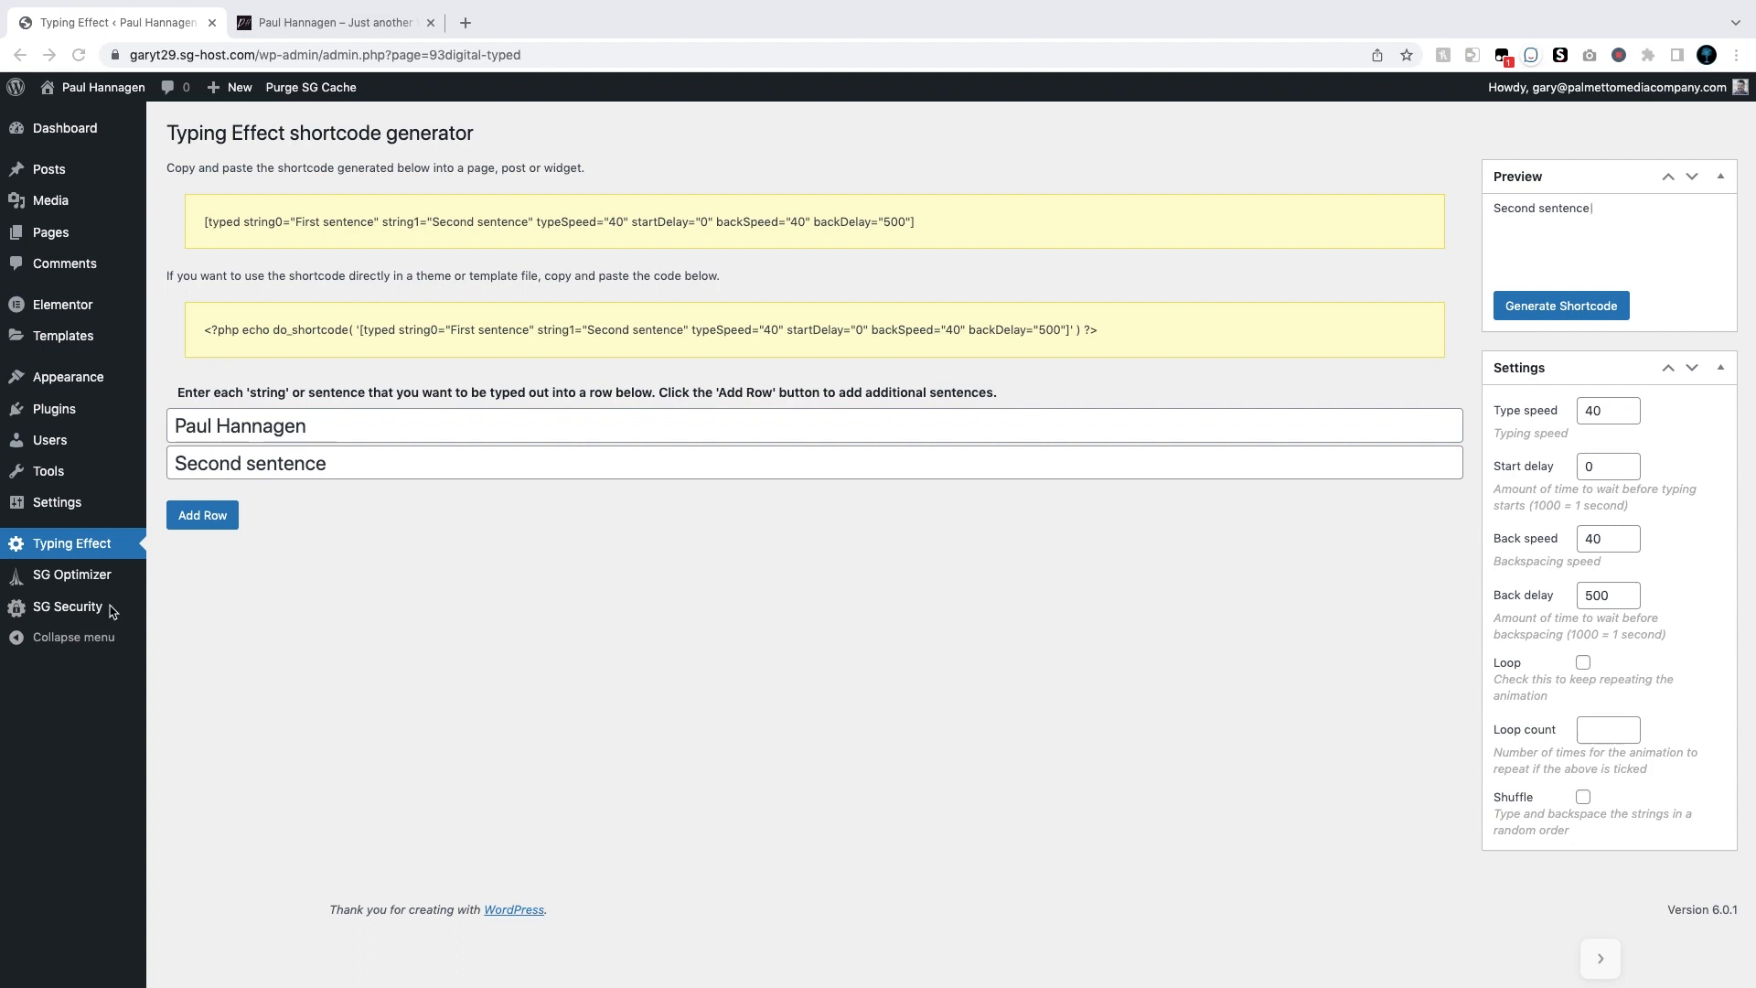
key(super+Tab)
drag(334, 465, 156, 460)
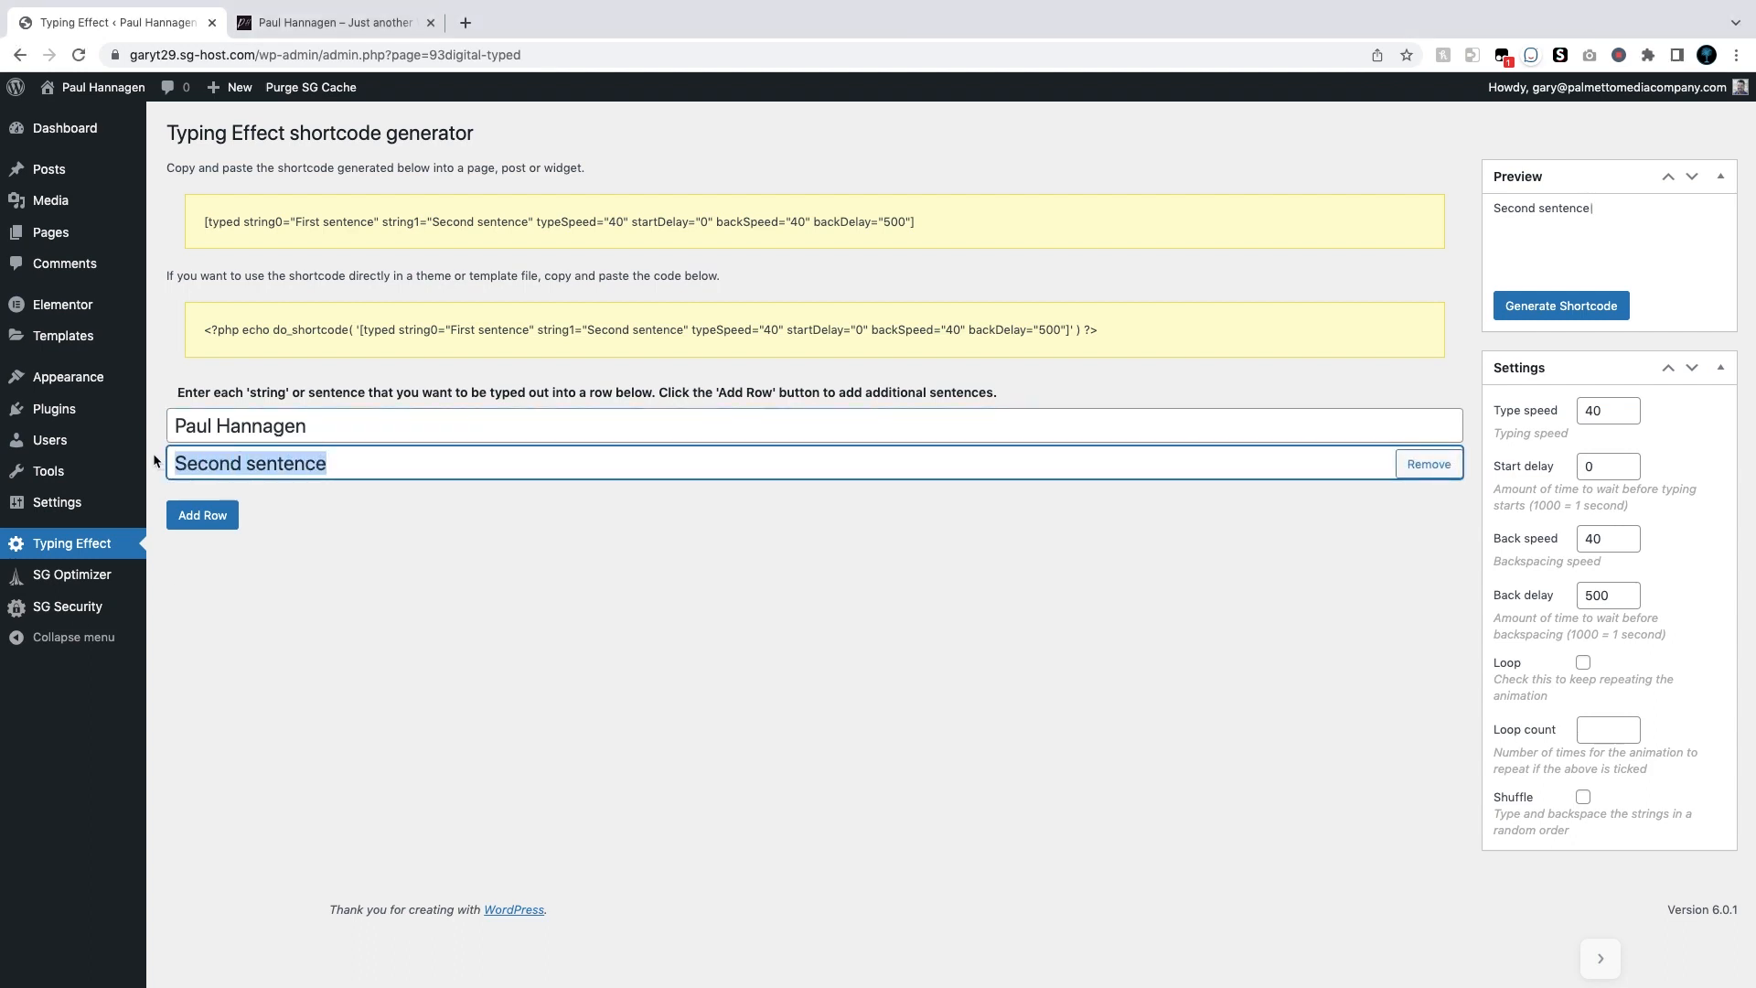
text(A Chef)
Step: Add phrase rows 'An Author' and 'An Entrepreneur'
click(200, 516)
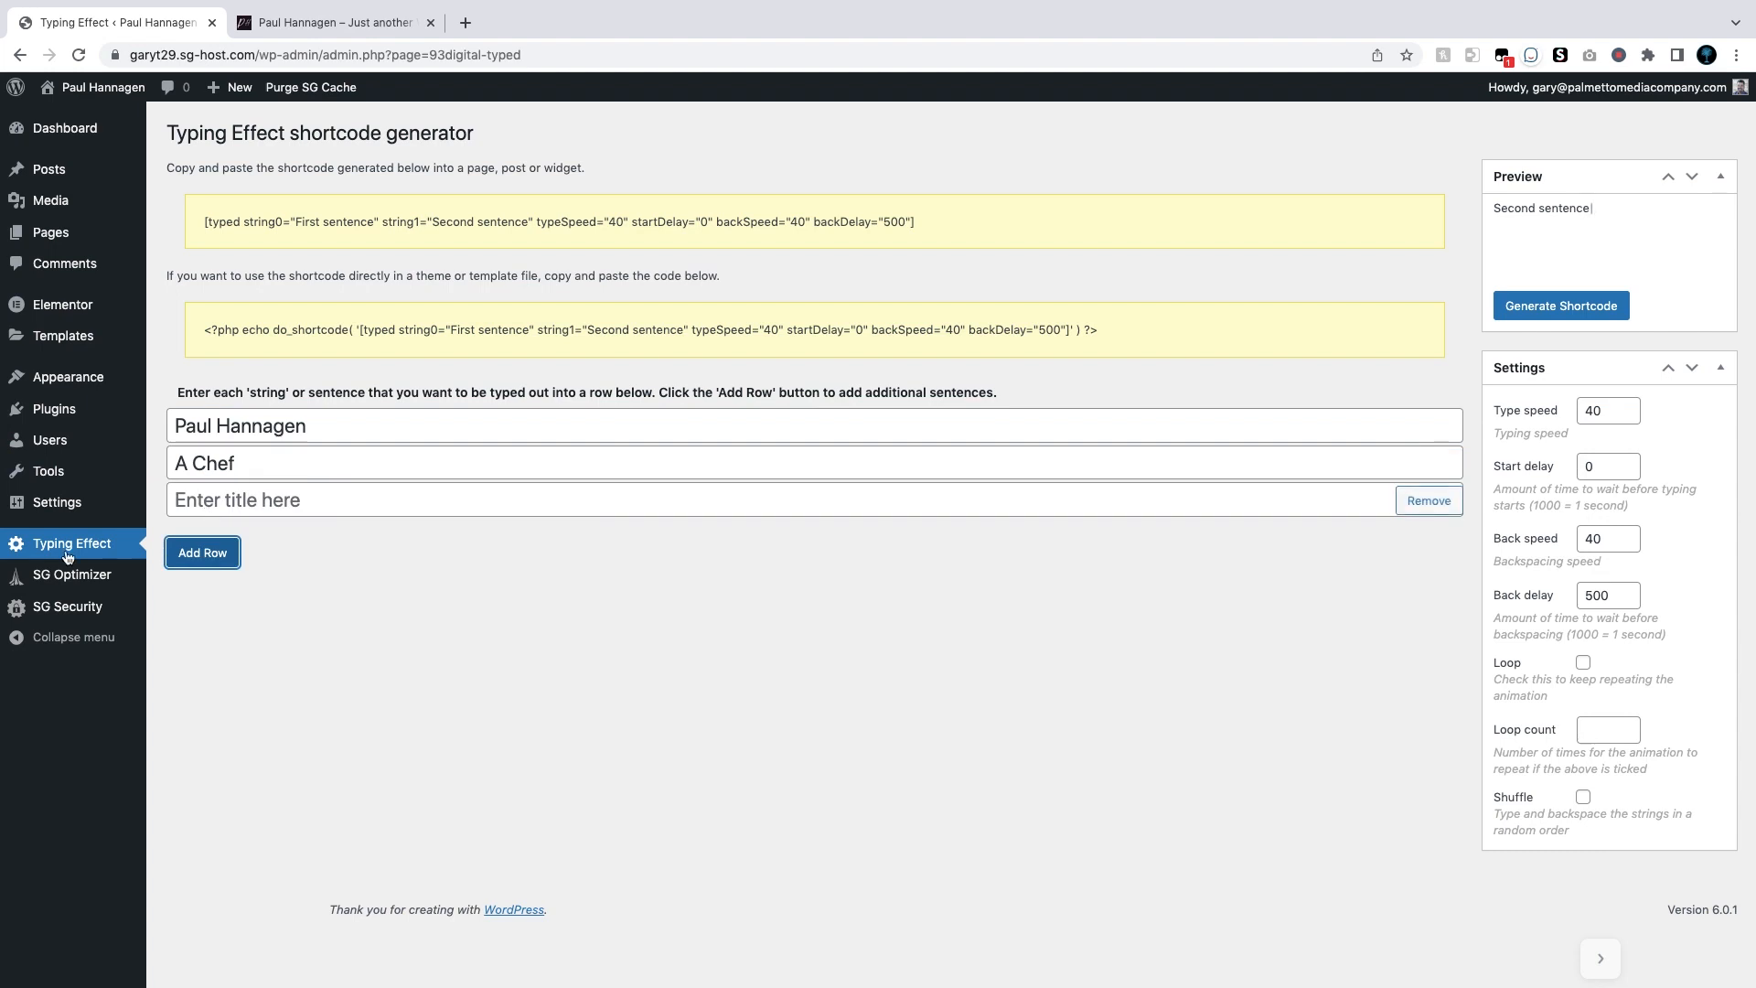
key(super+Tab)
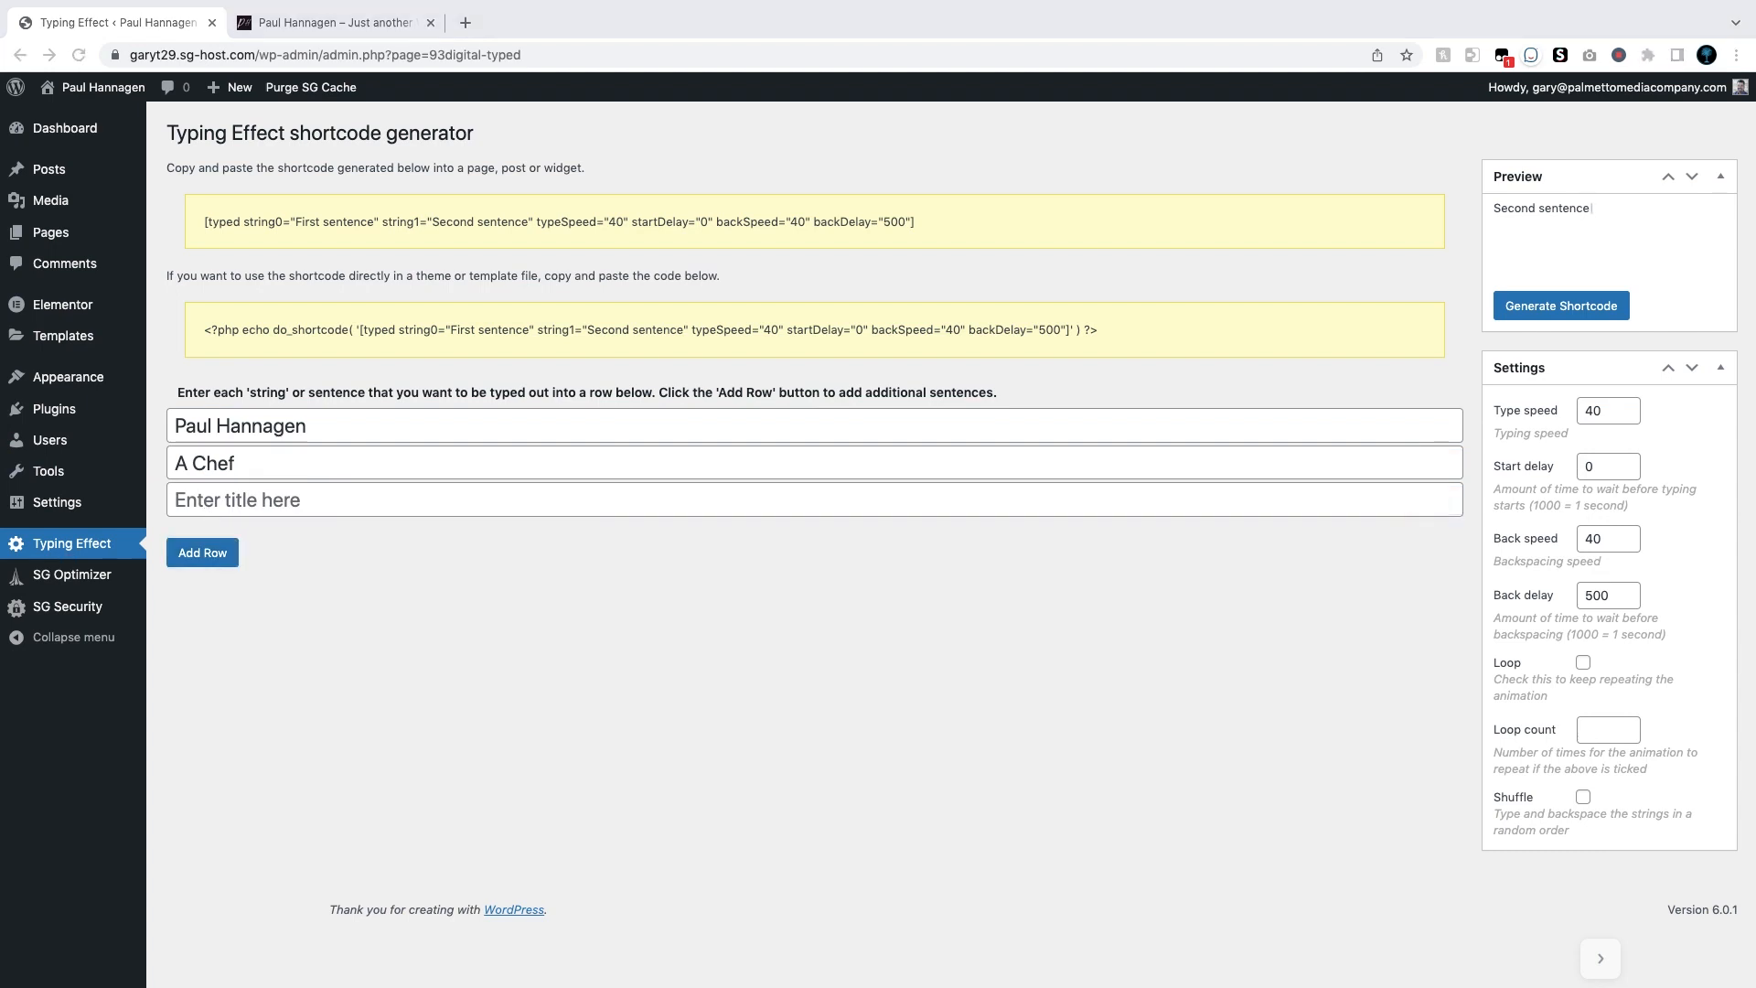
click(221, 495)
click(221, 495)
text(An Author)
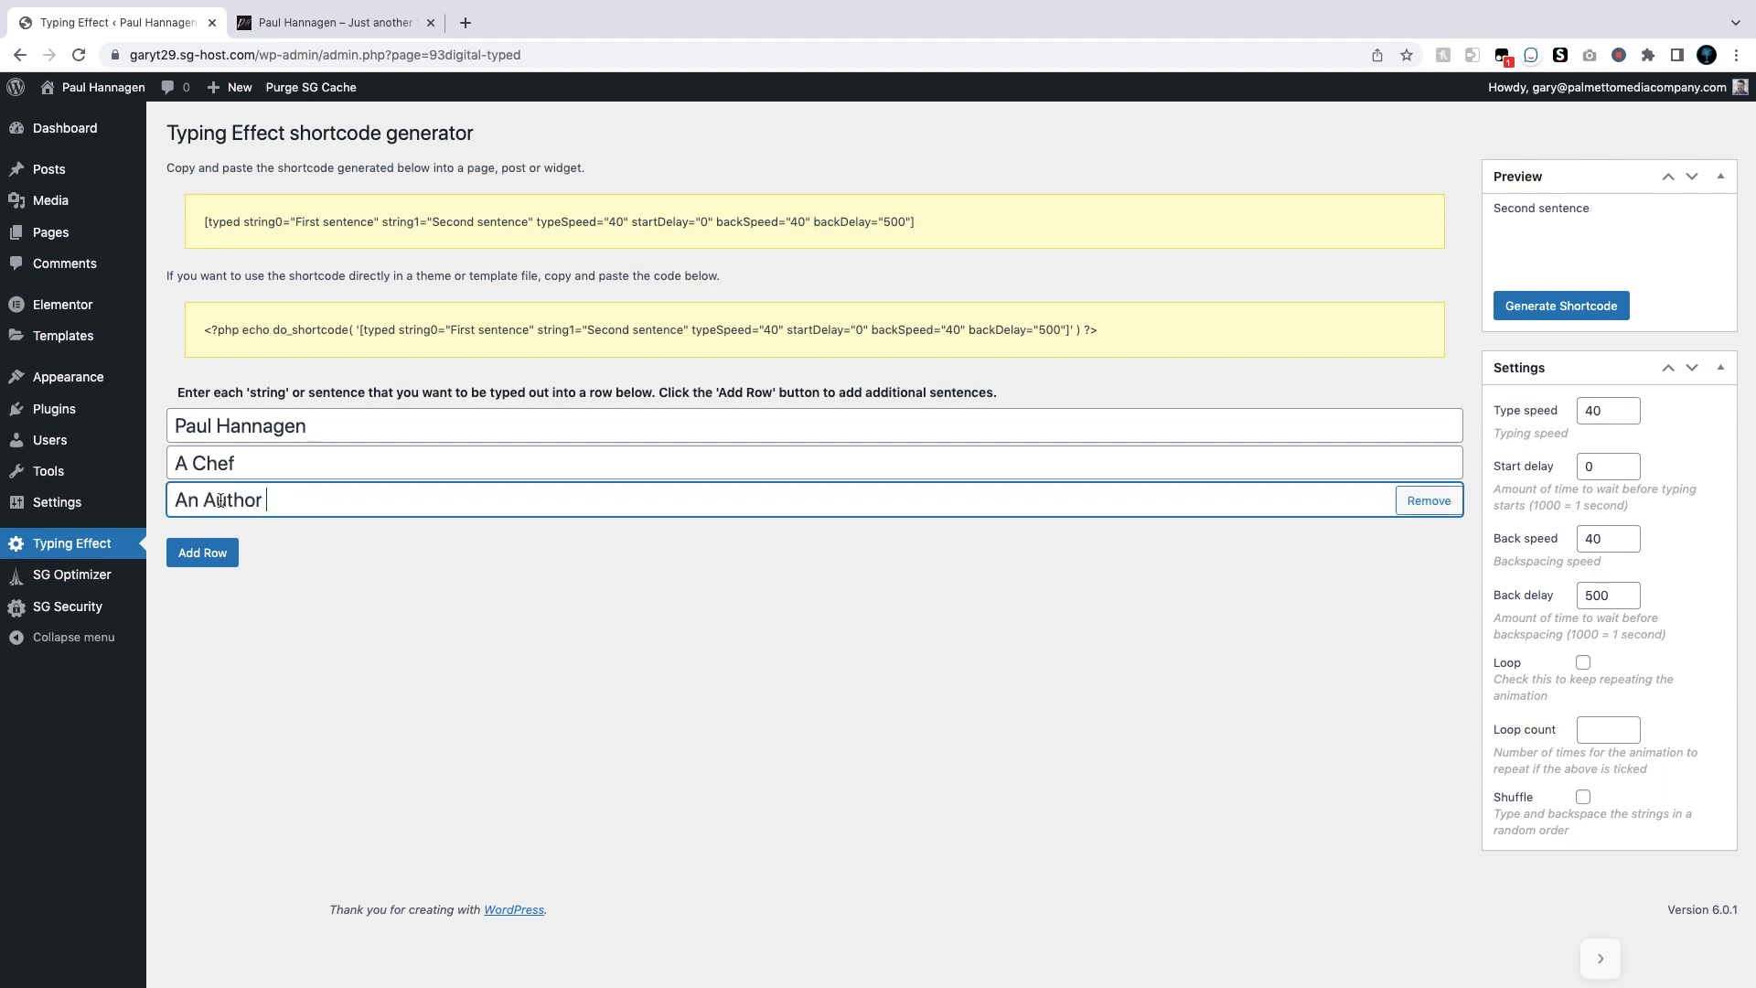
click(223, 560)
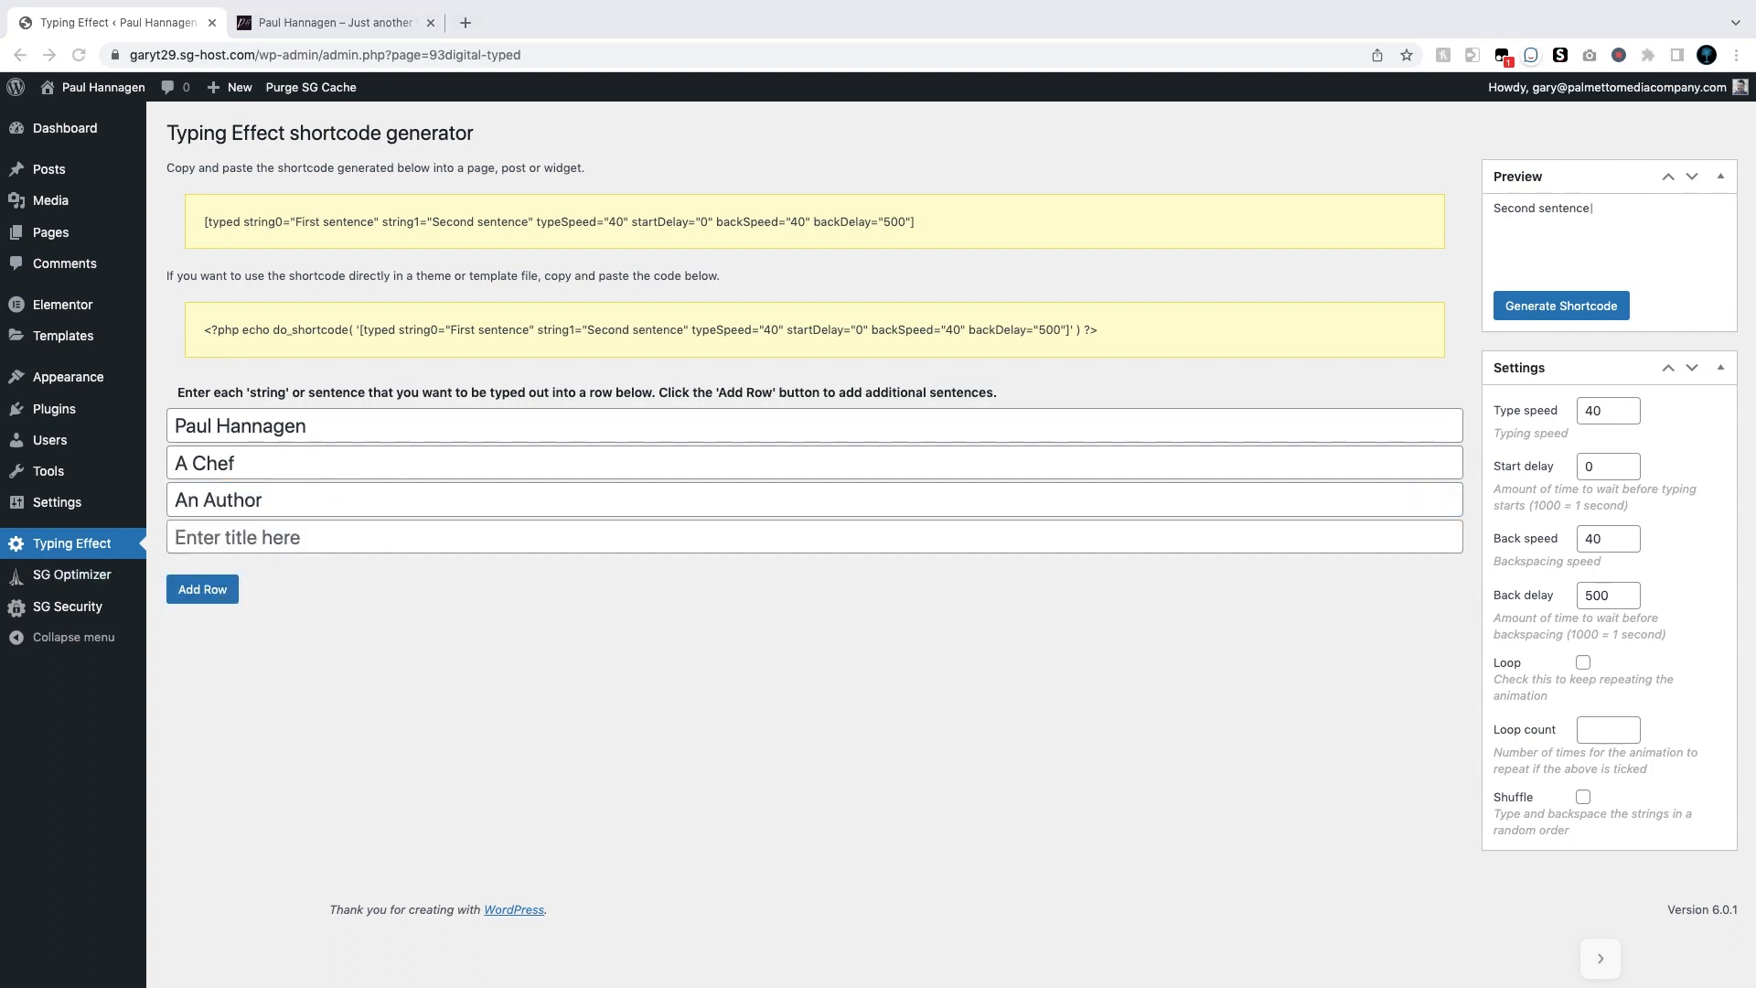
click(247, 539)
text(An Entrepreneur)
Step: Add phrase rows 'A Marketer' and 'A Gastronomic Strategist'
click(202, 589)
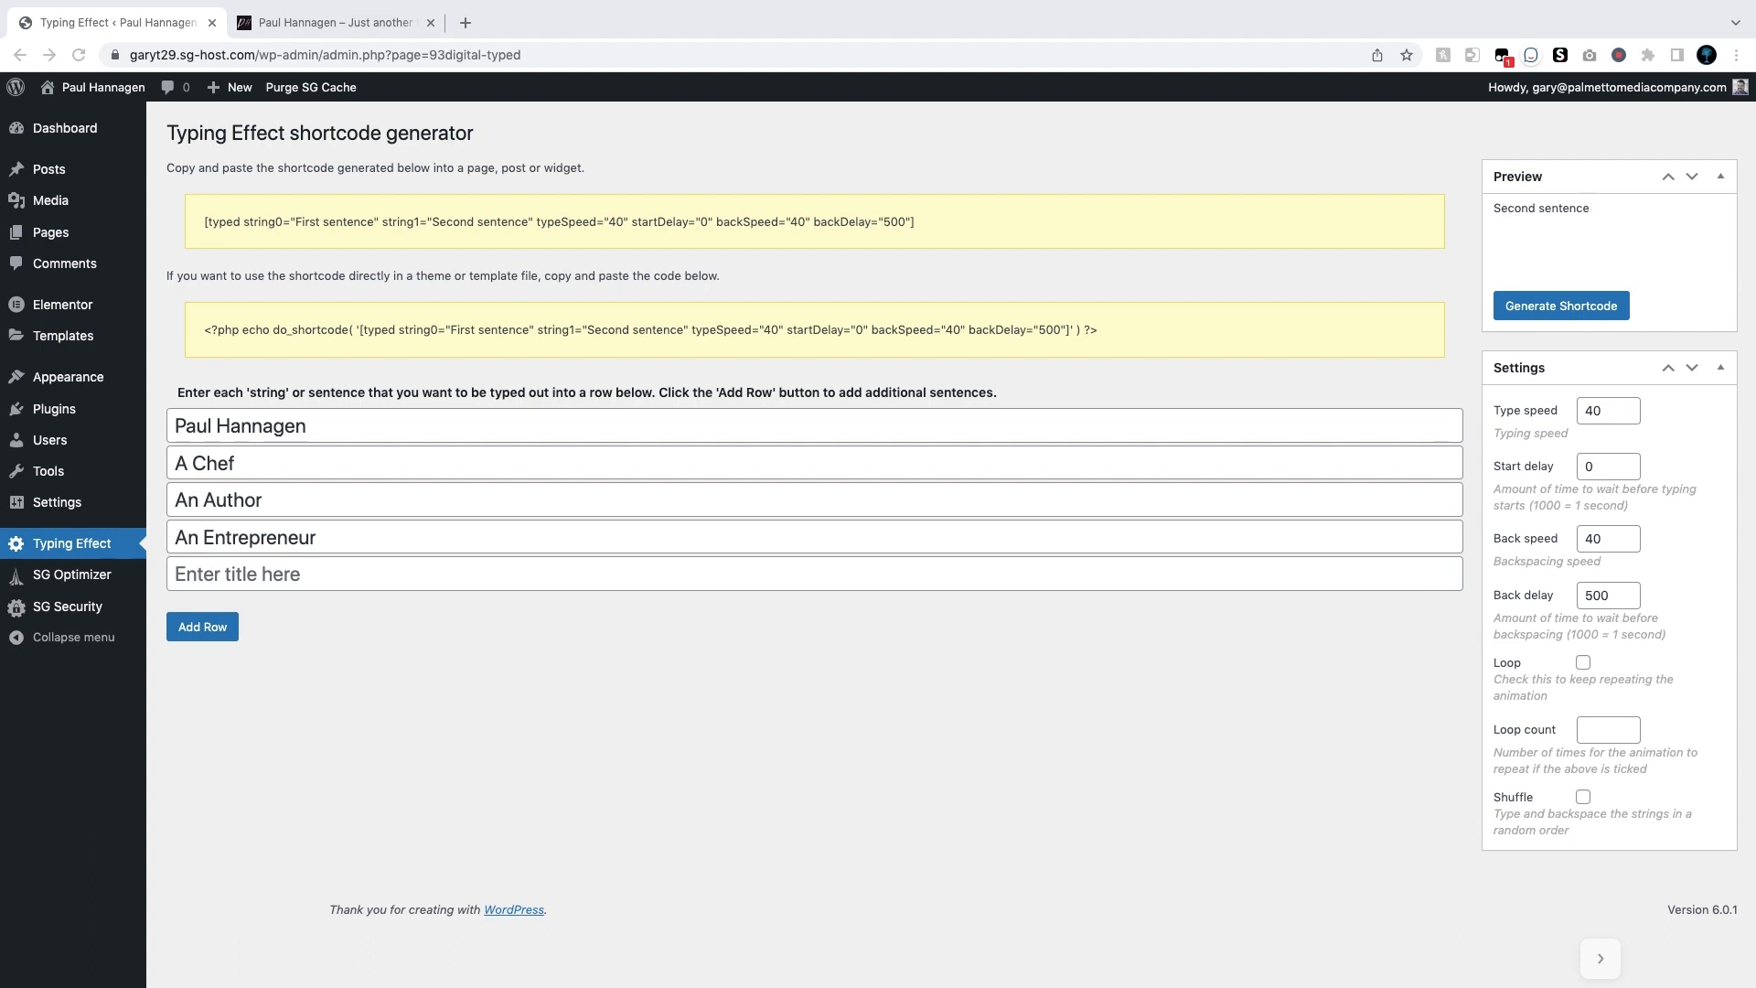
click(254, 574)
text(A Marketer)
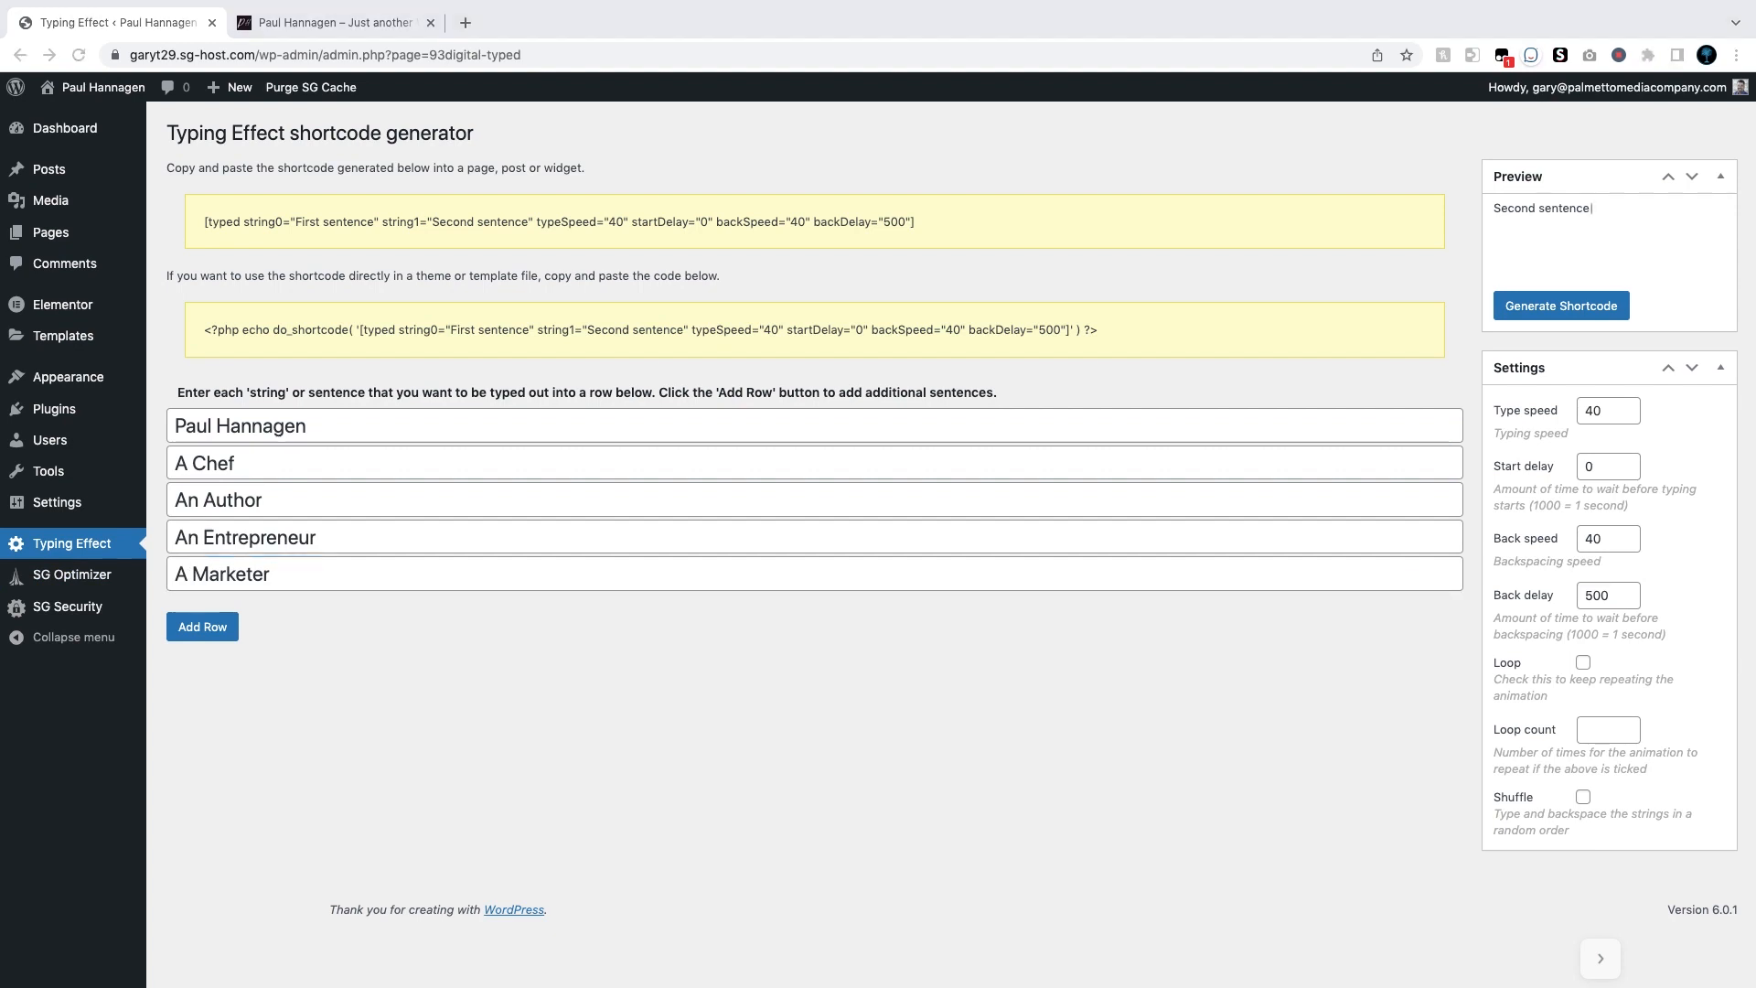
click(205, 638)
click(212, 634)
click(227, 614)
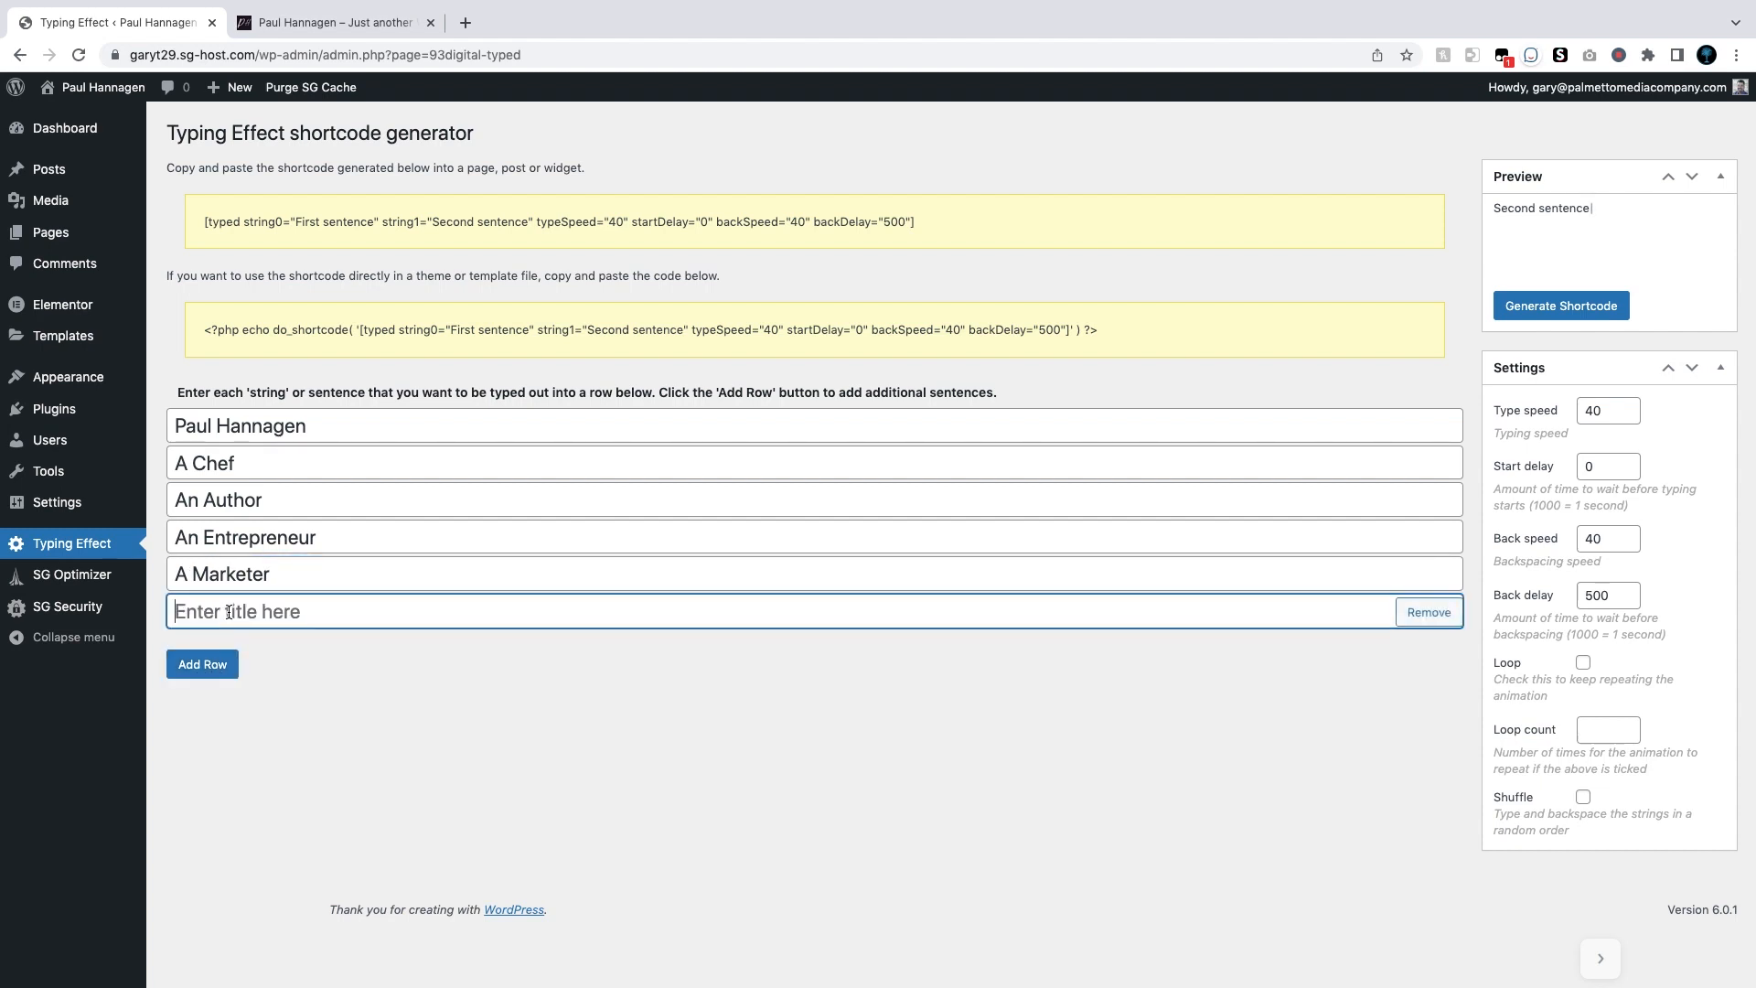
text(A Gastronomic Strategist)
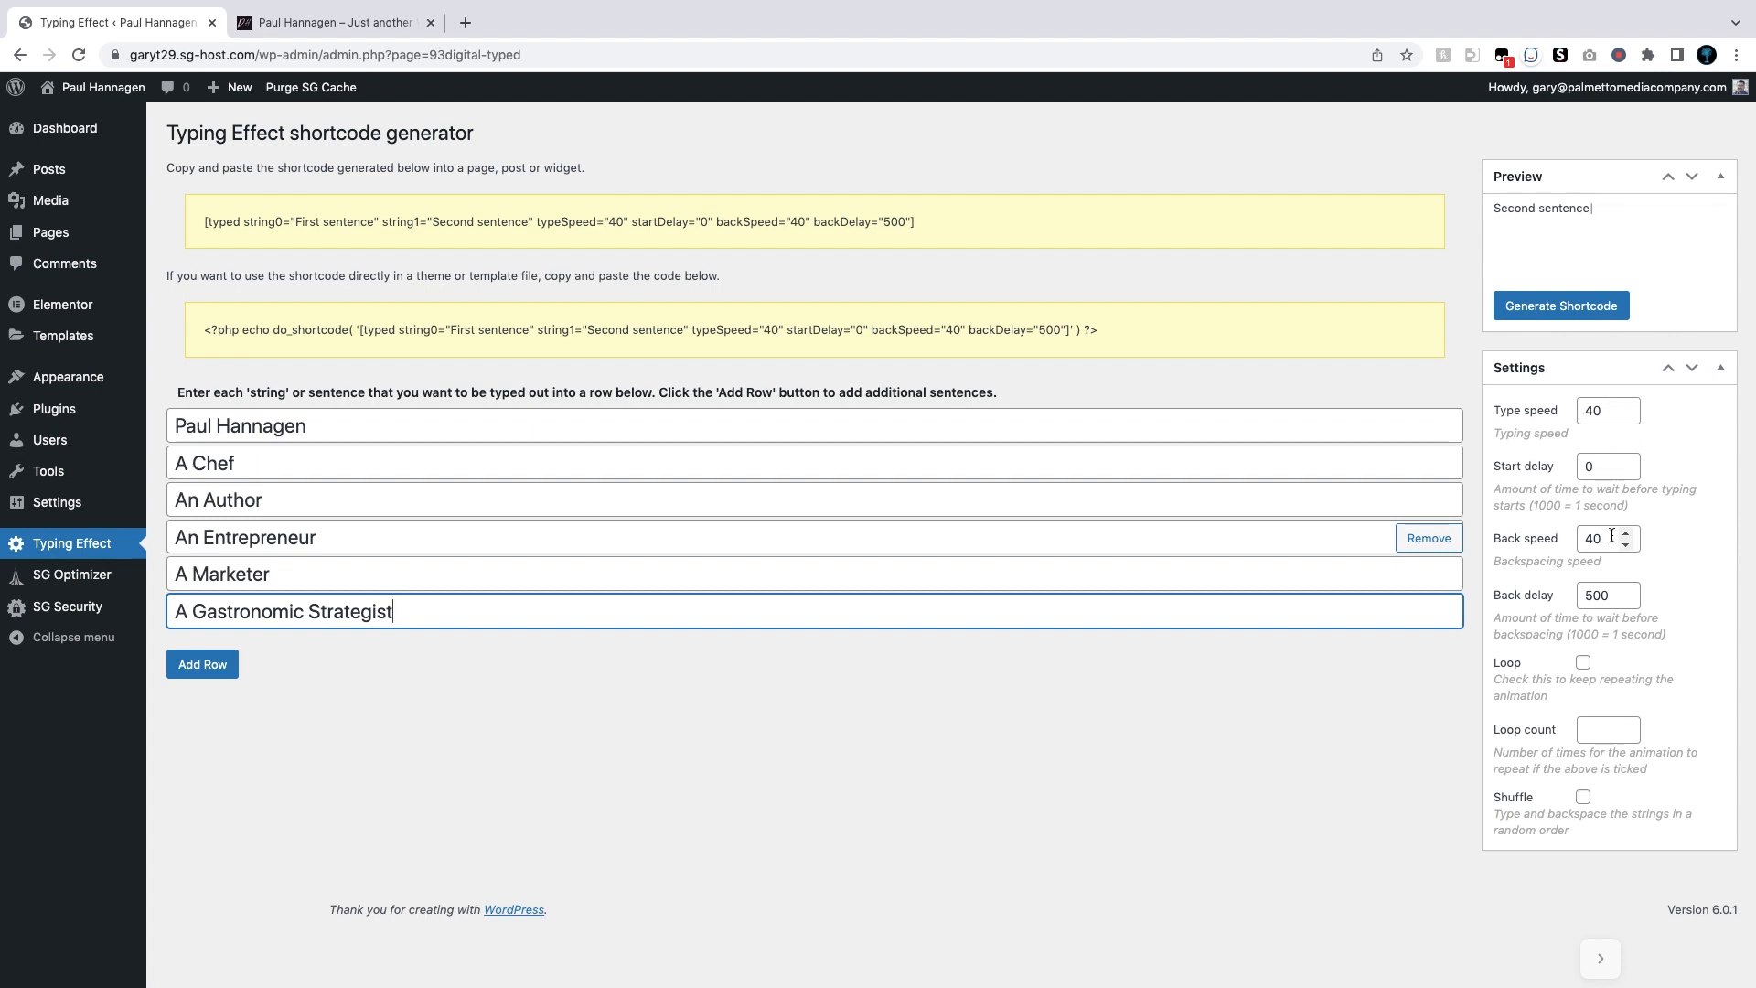
Step: Set the backspacing speed to 22 and the back delay to 1000
drag(1612, 538, 1579, 539)
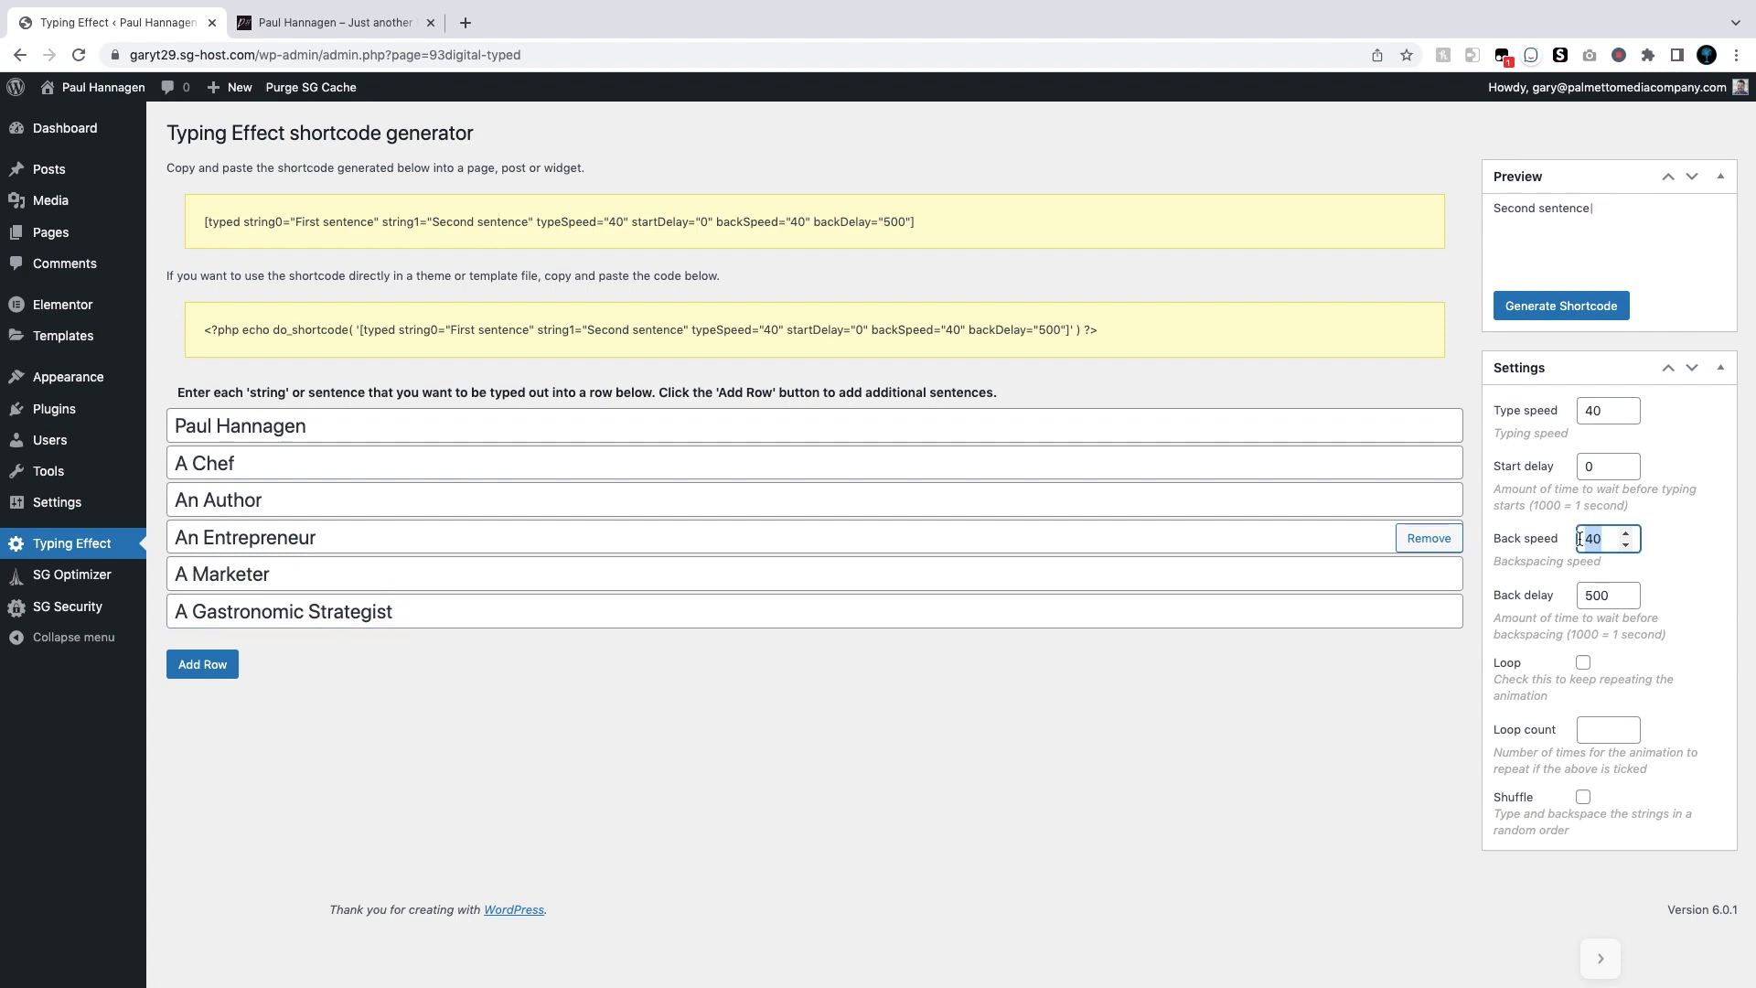
text(22)
drag(1615, 595, 1564, 595)
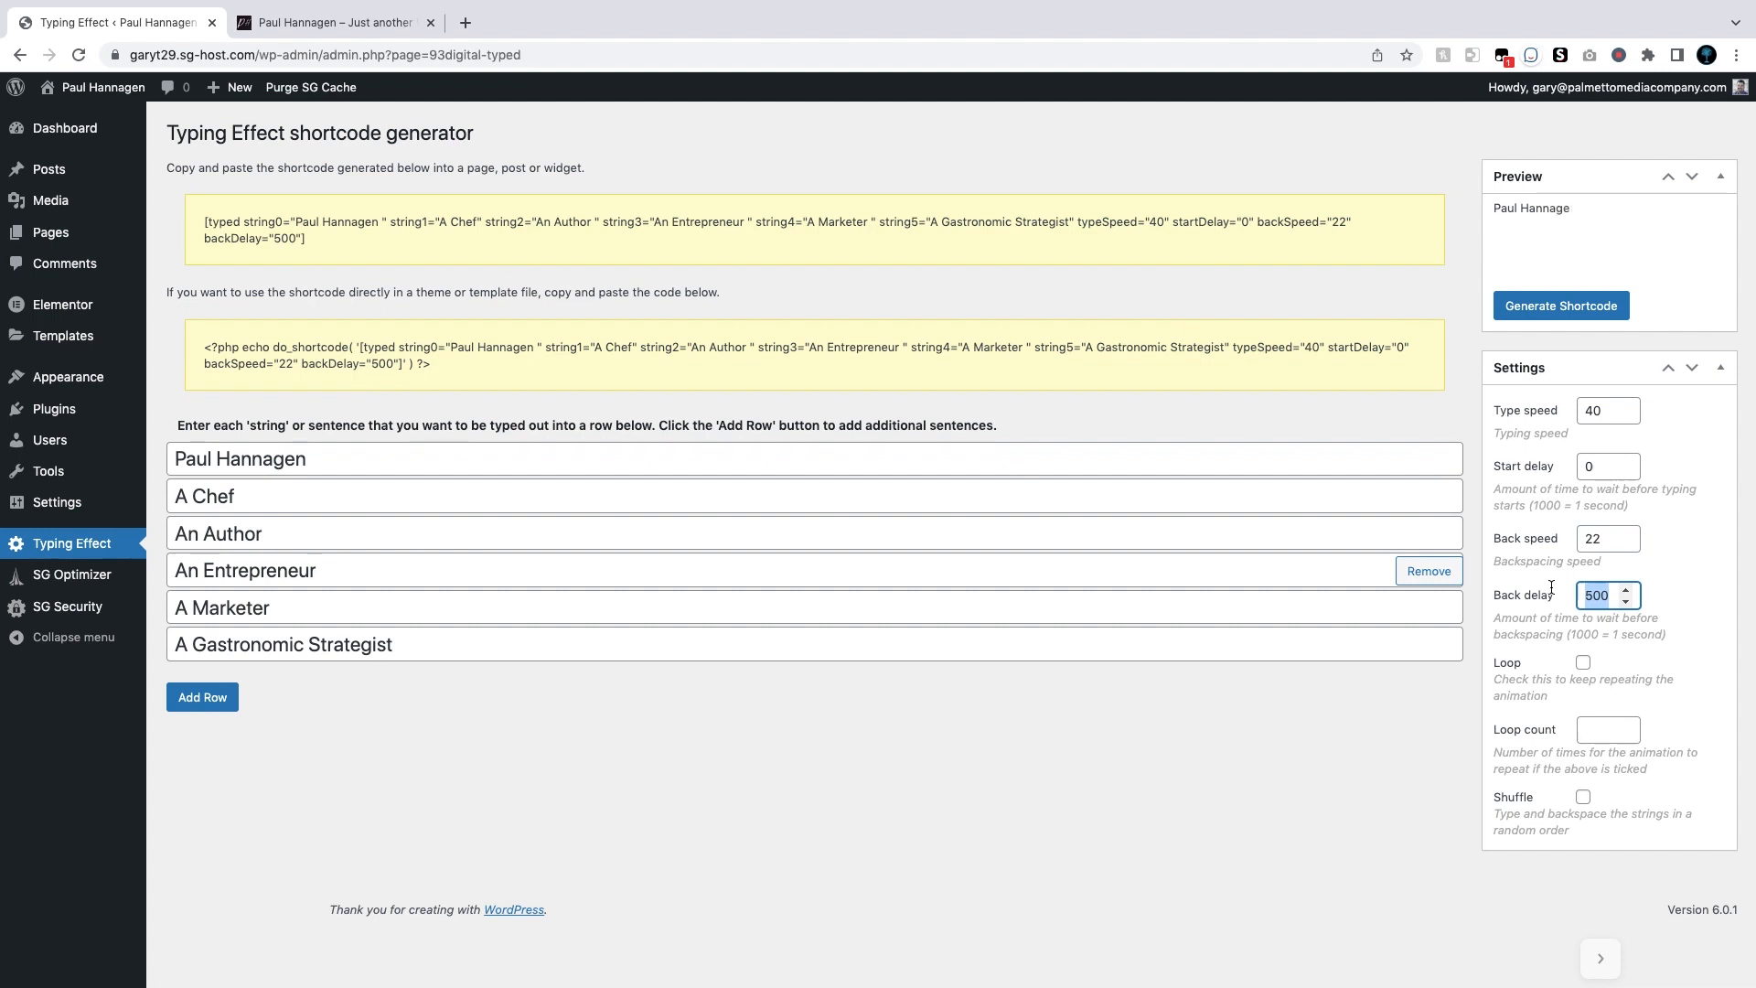
text(1000)
key(Tab)
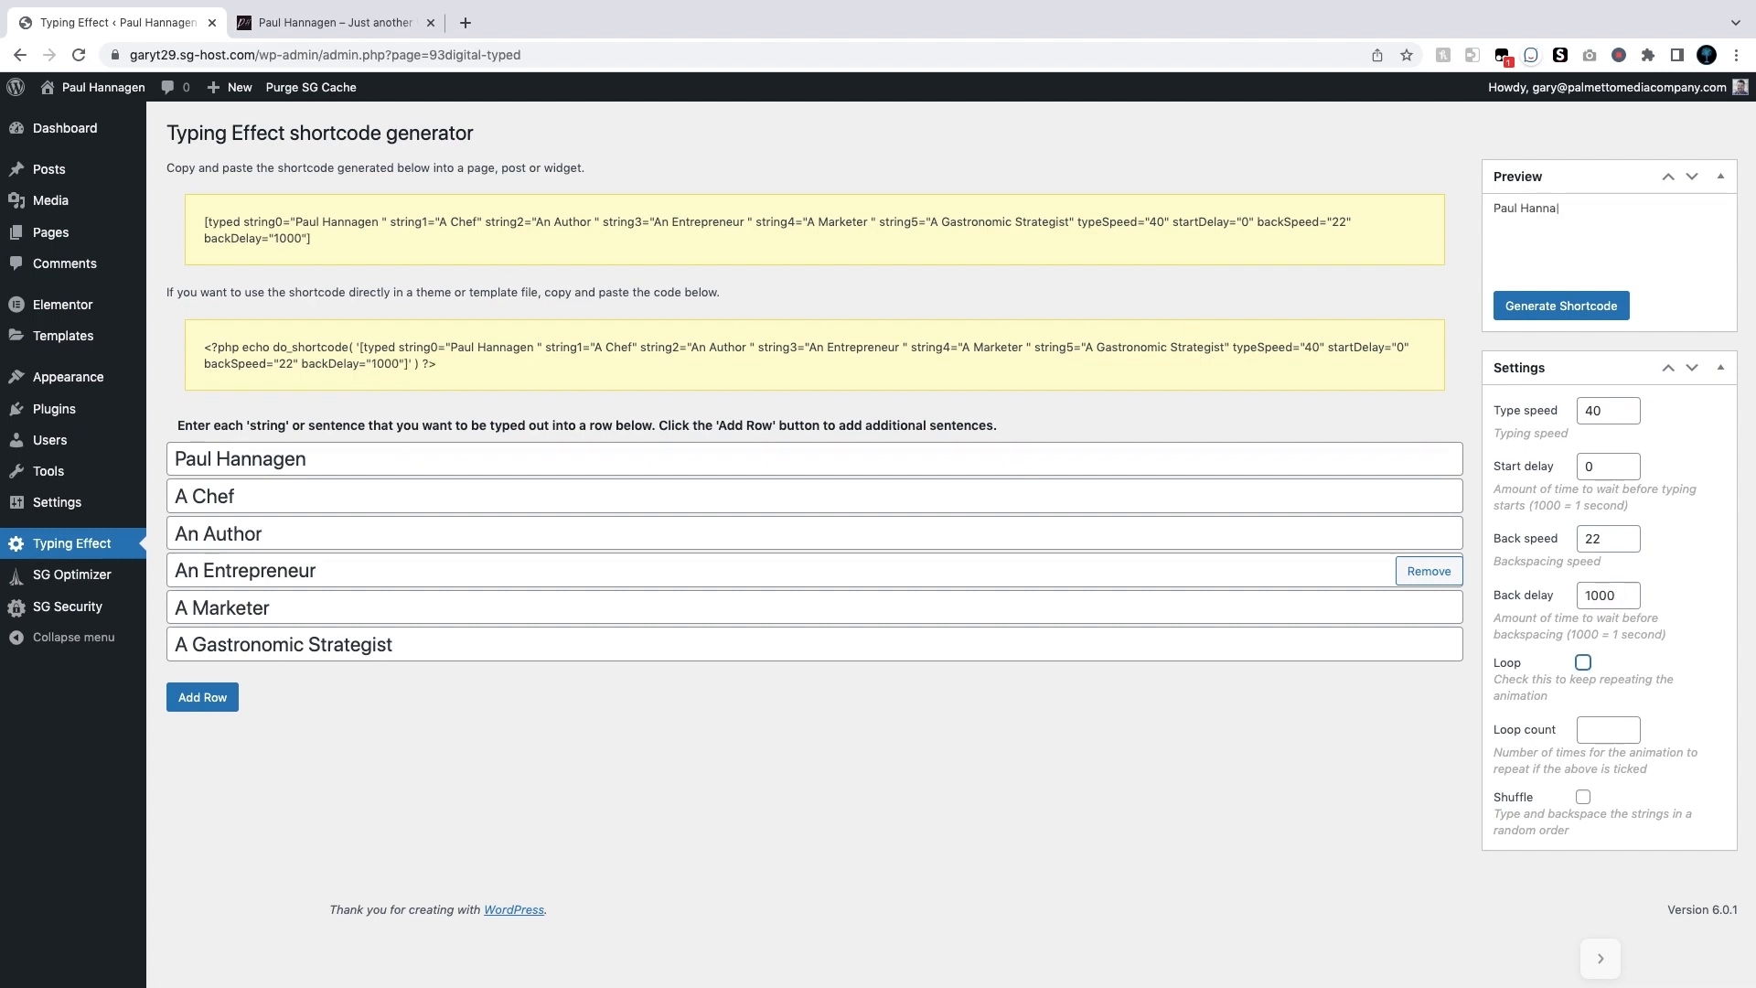
Step: Enable looping with a loop count of 2 and regenerate the shortcode
click(1583, 662)
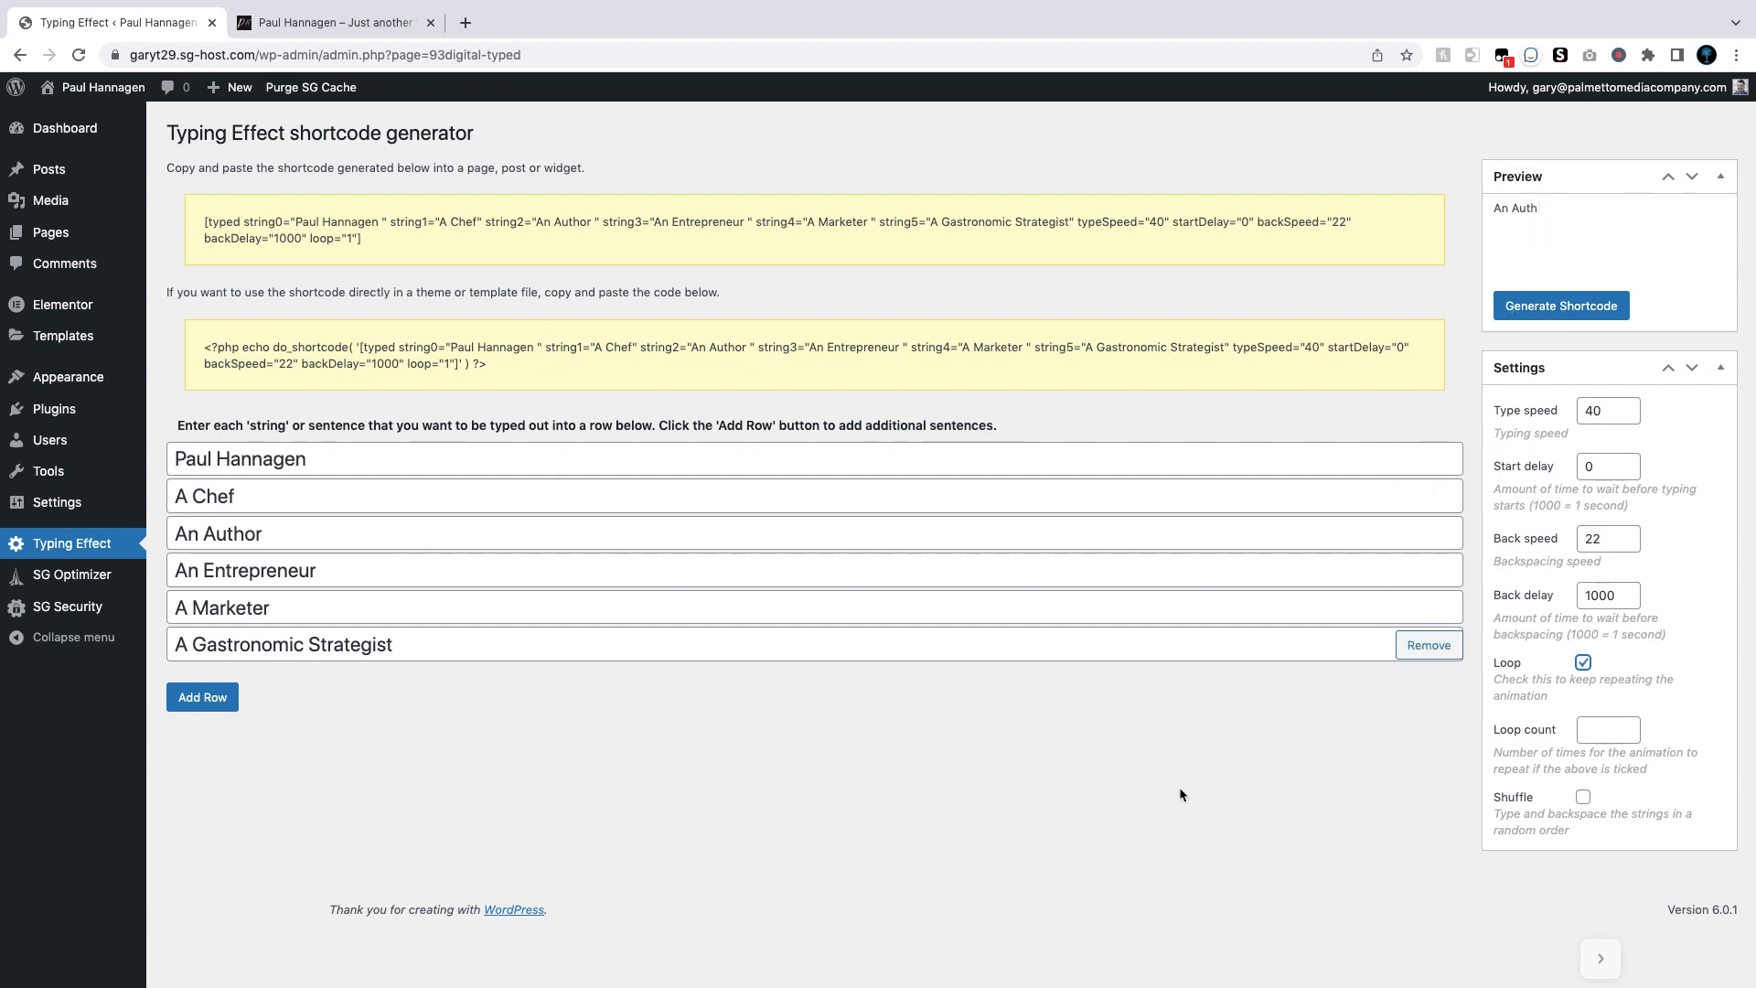
click(1628, 724)
click(1628, 724)
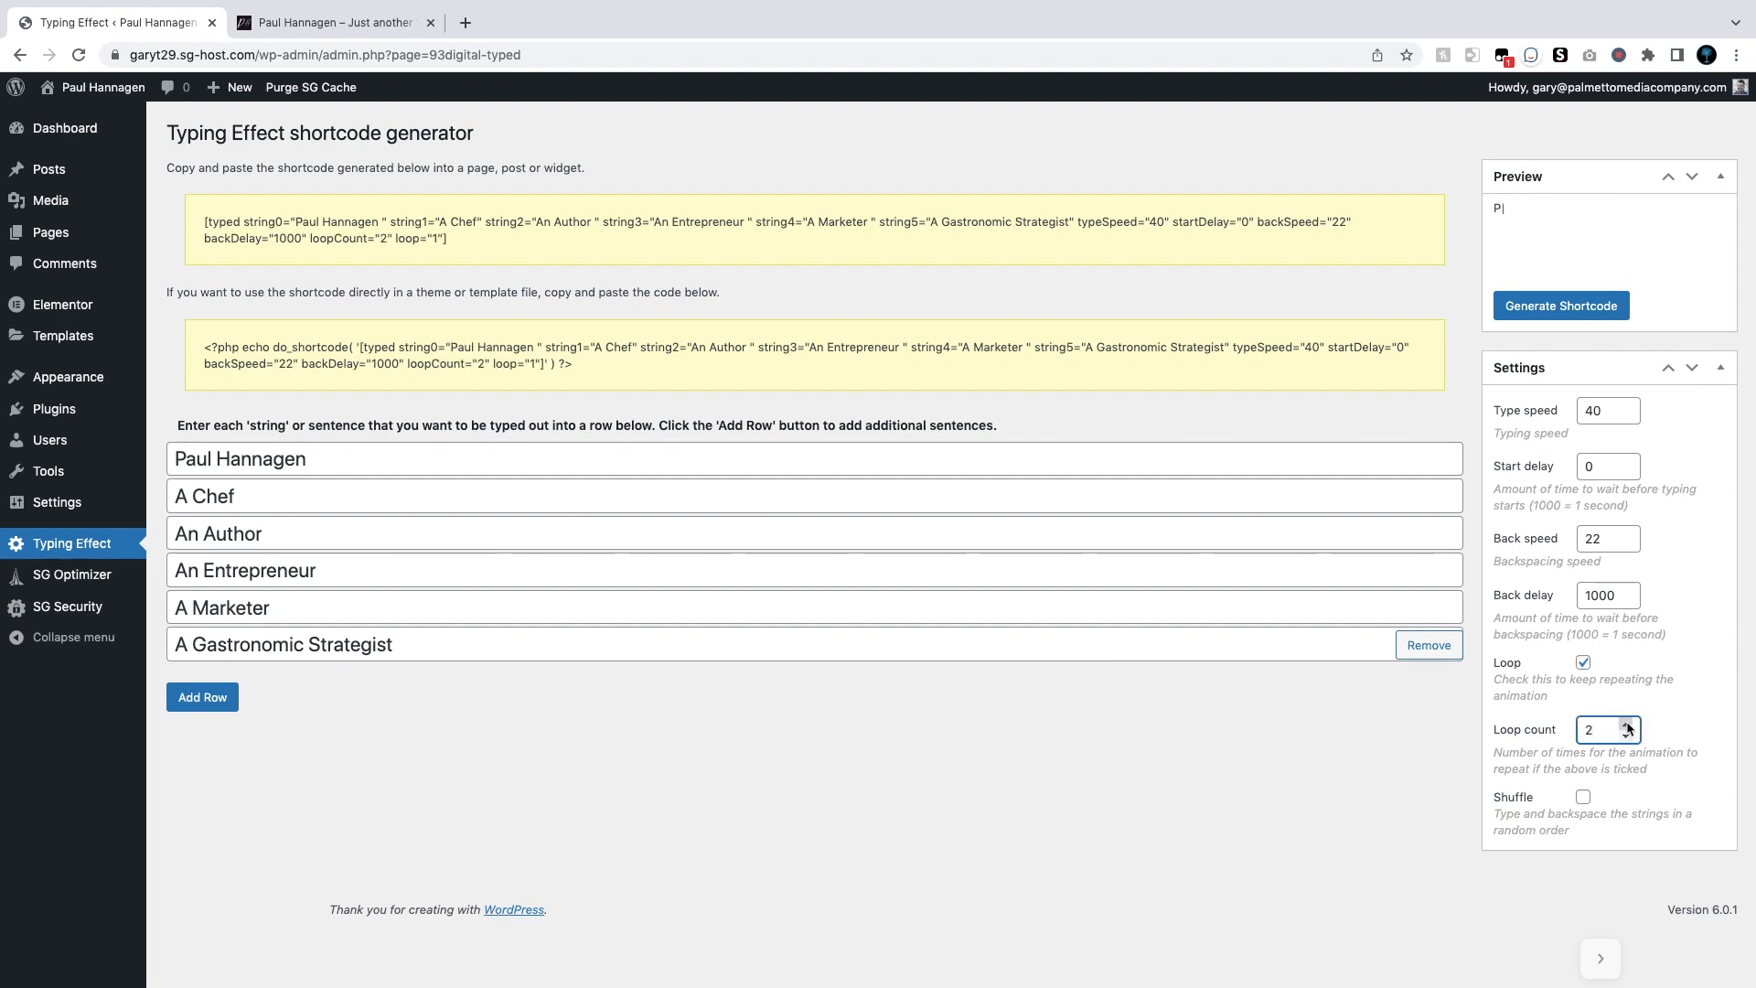
click(1562, 307)
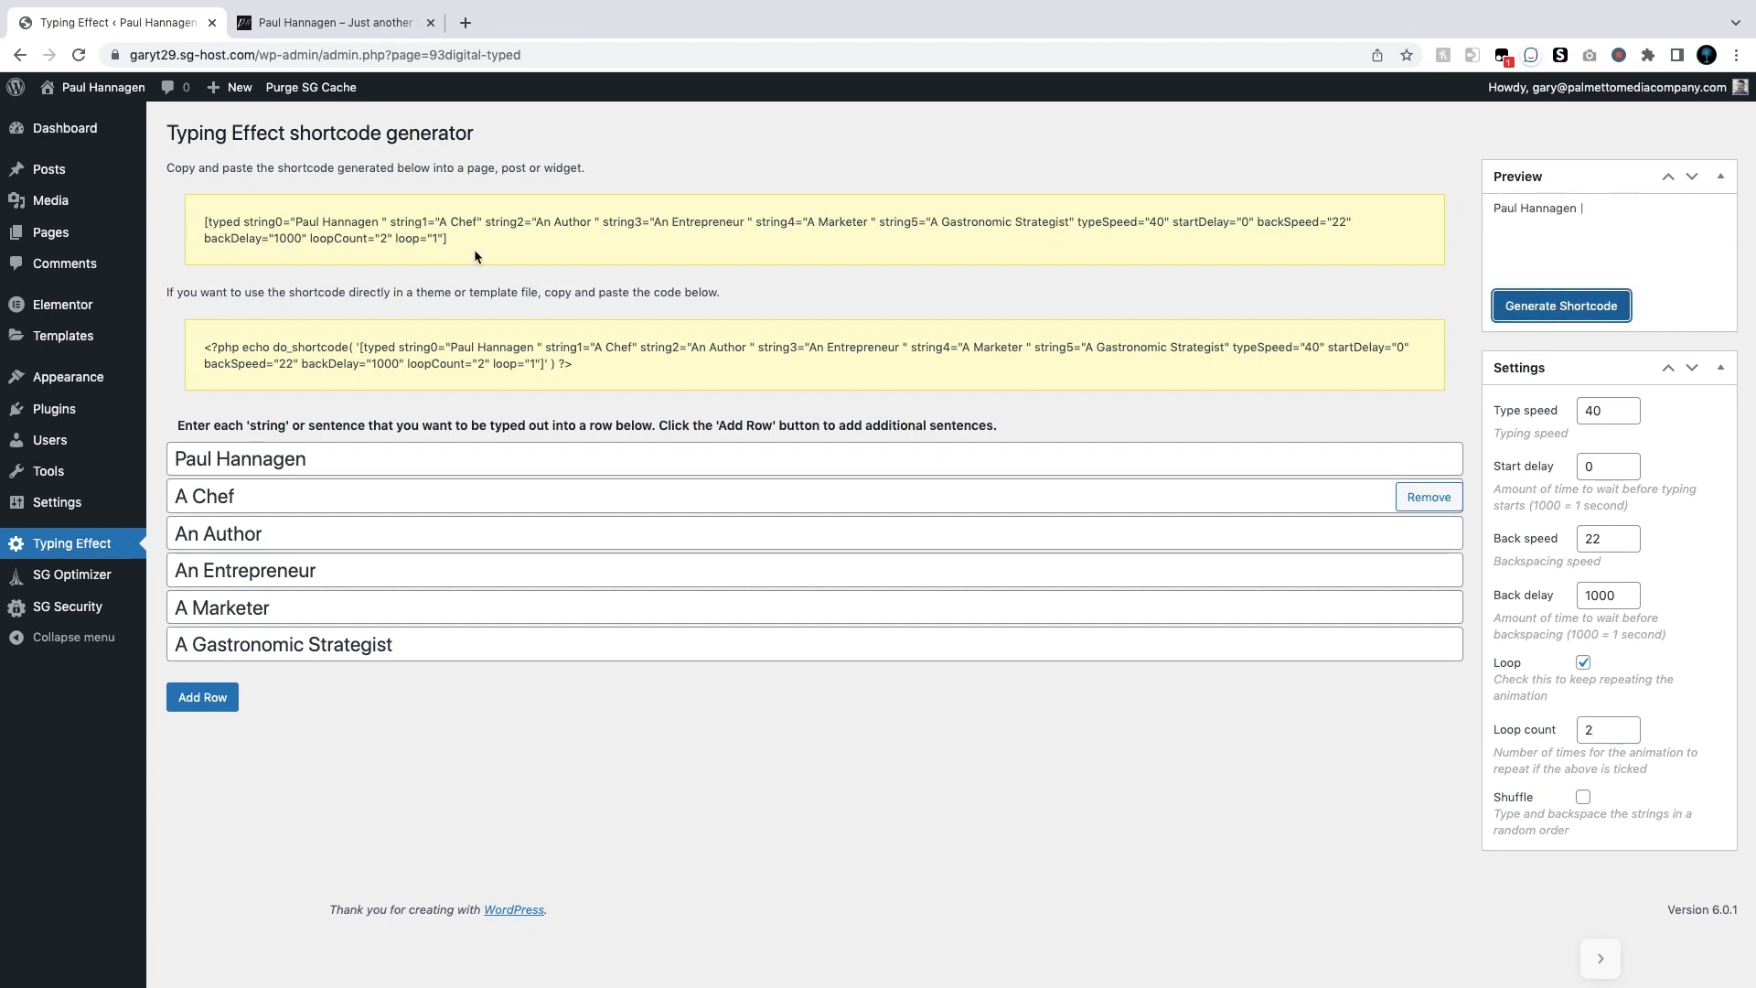
Step: Select the generated shortcode, then open the homepage in Elementor from the front end
drag(480, 237, 203, 228)
key(ctrl+c)
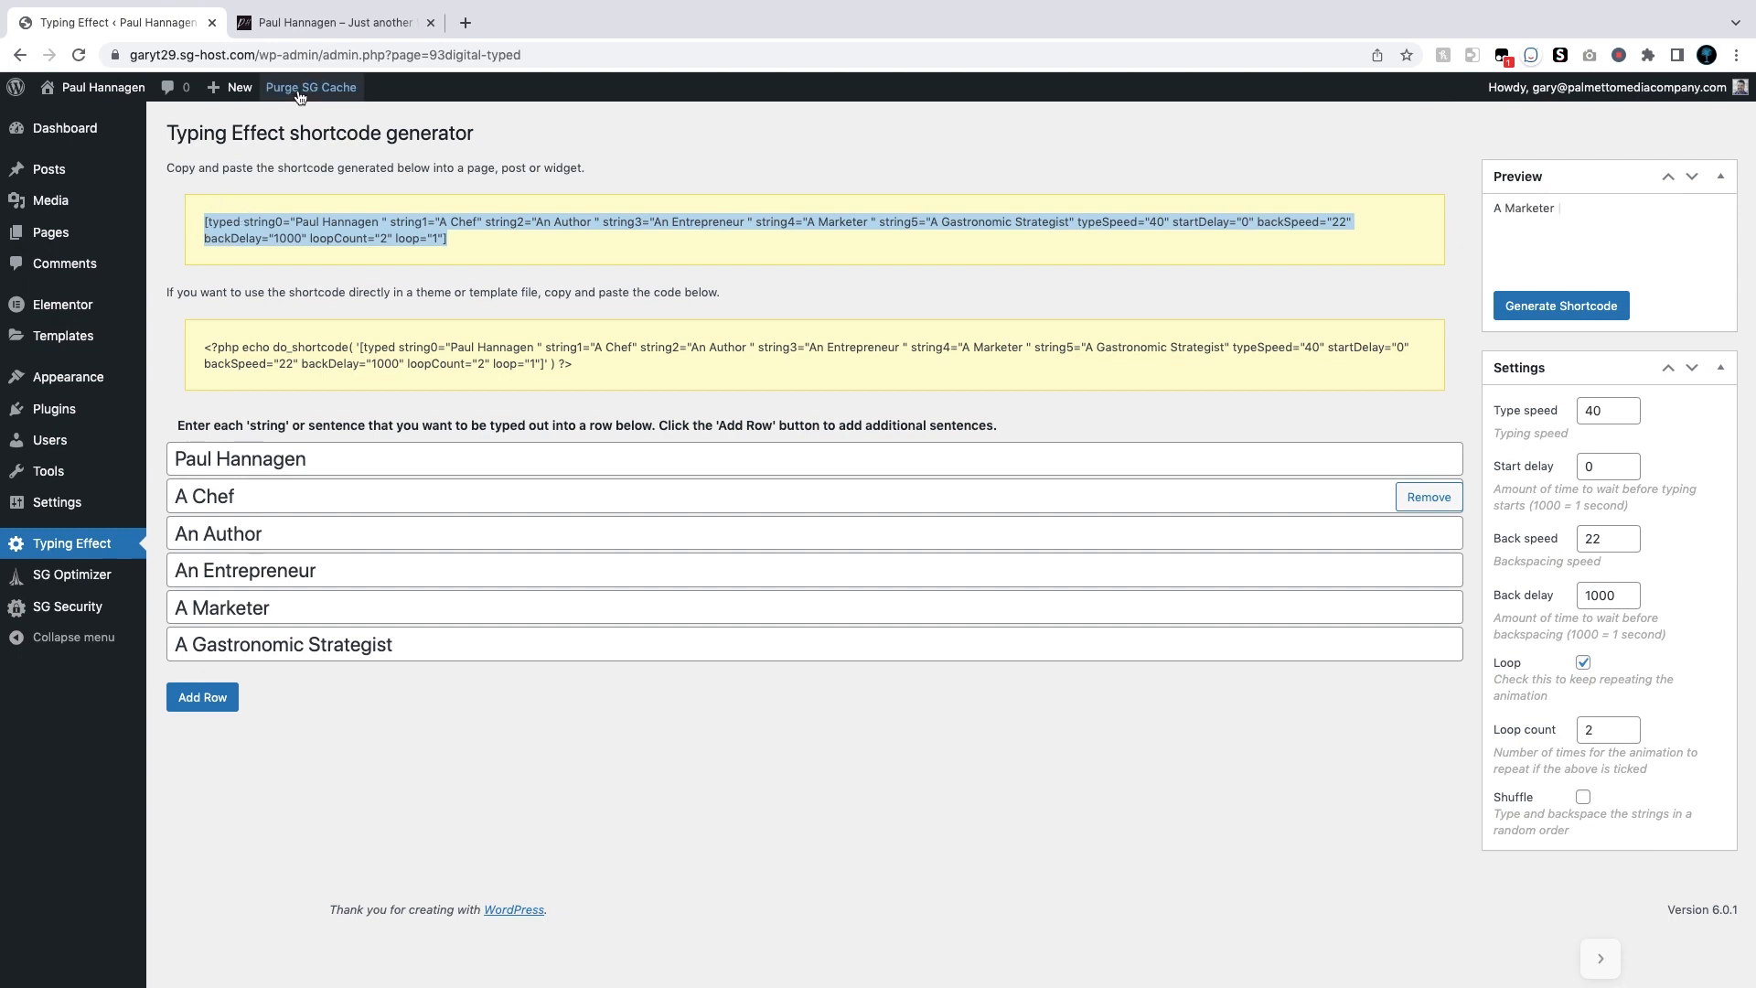
click(106, 100)
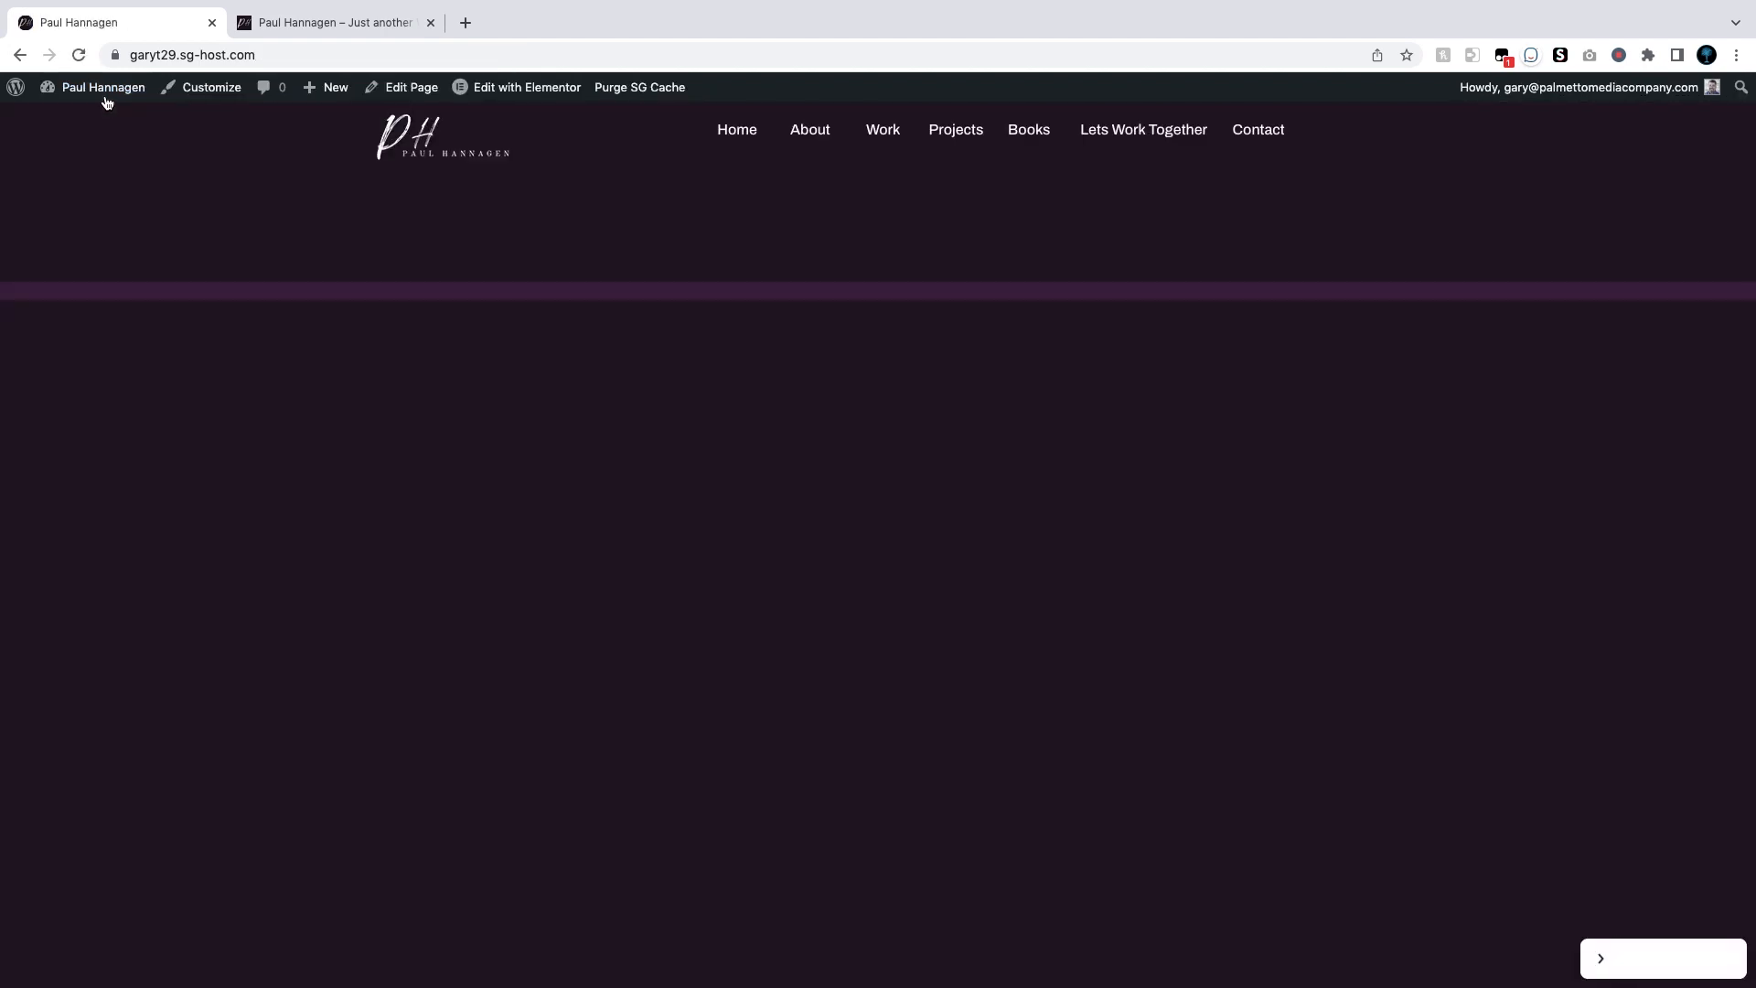
click(543, 95)
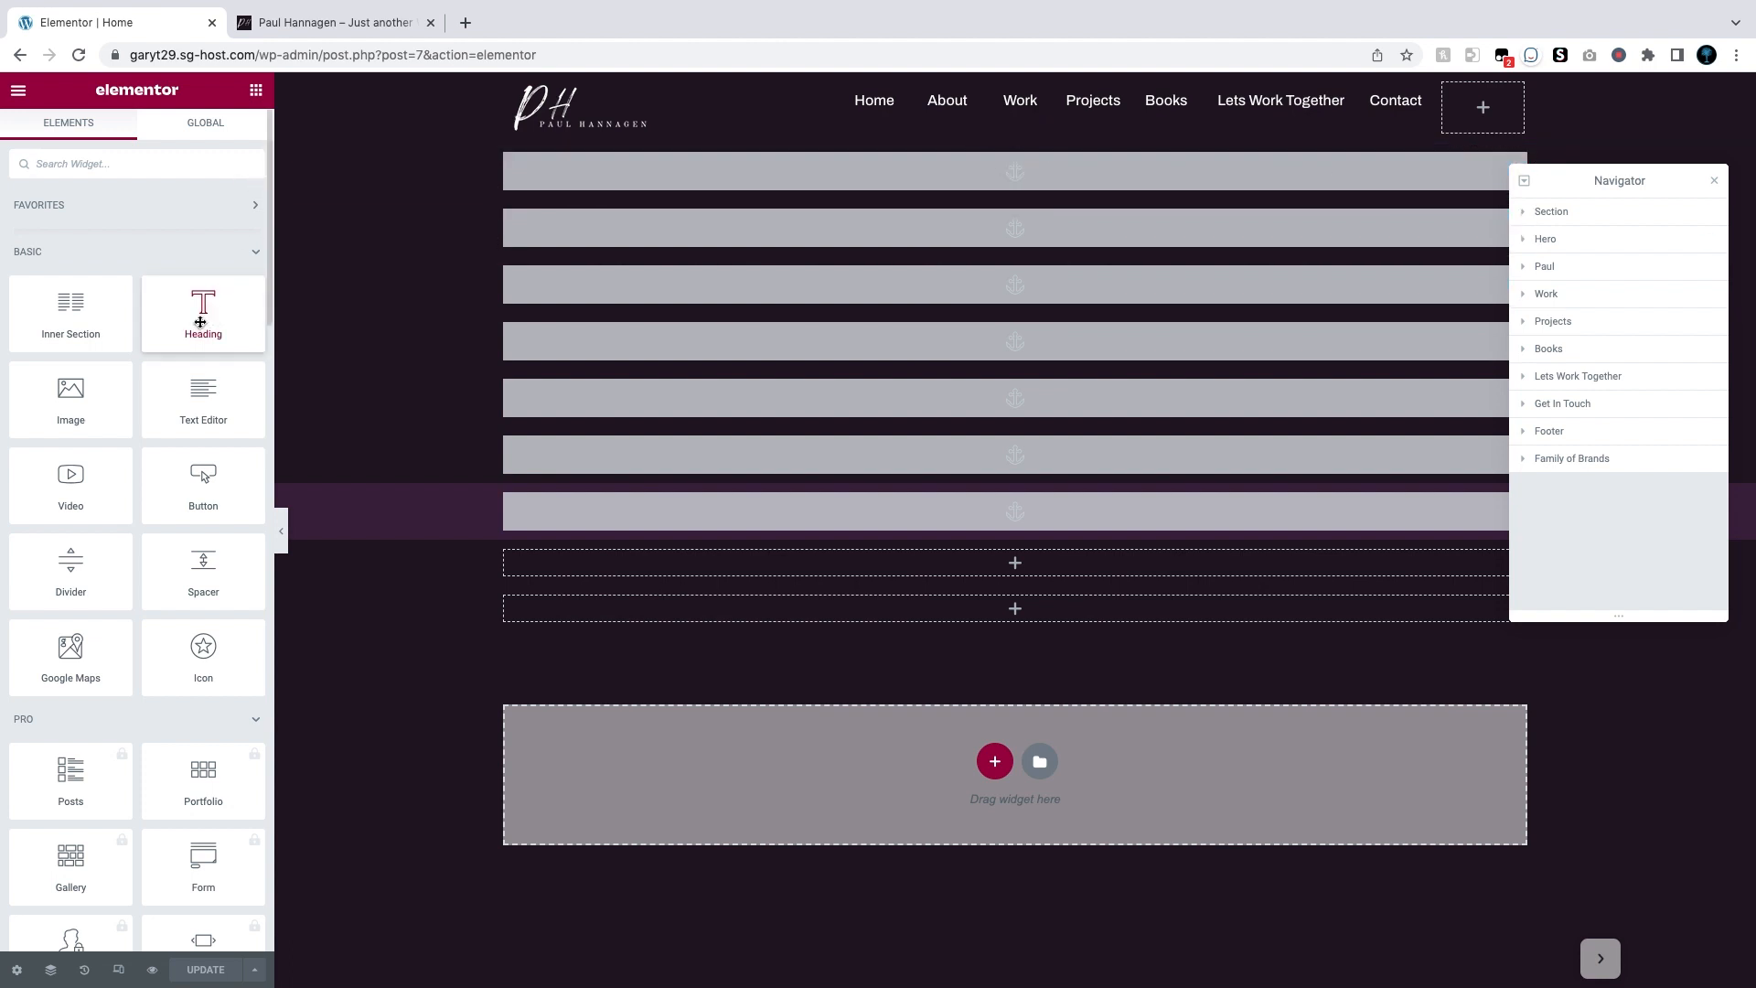
Step: Place a Heading widget atop the Hero section, select its placeholder title, and check the live homepage
drag(200, 322, 896, 187)
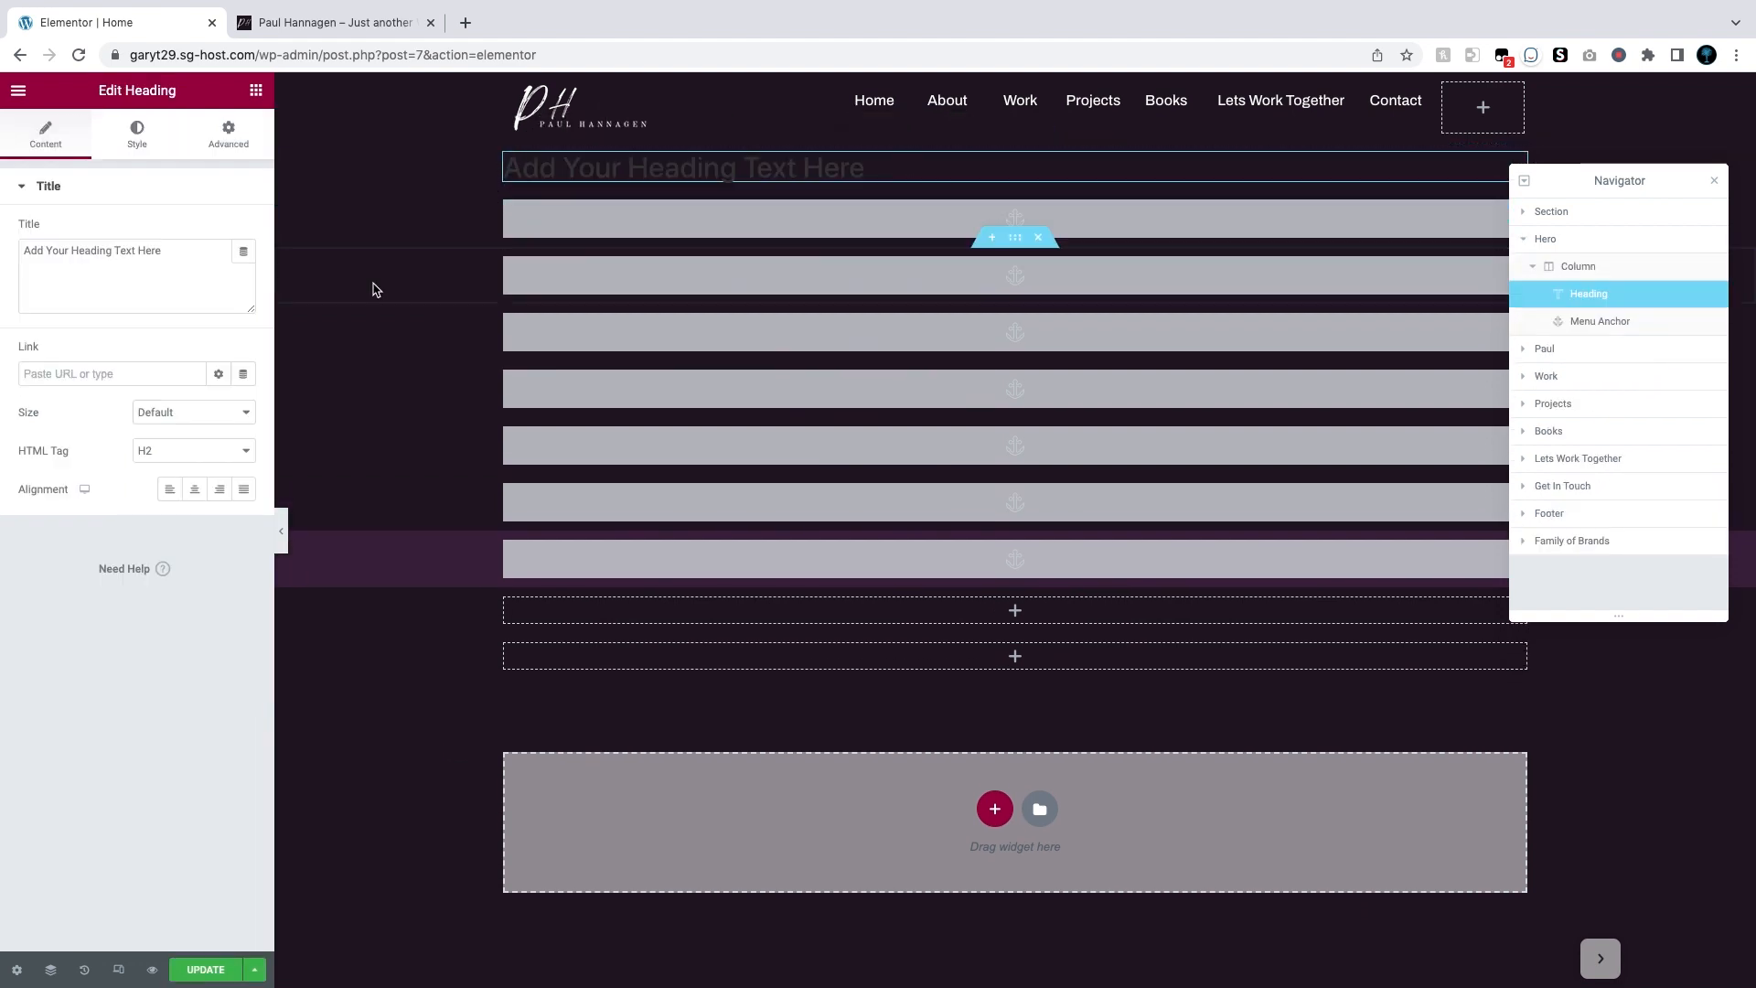
drag(178, 251, 21, 256)
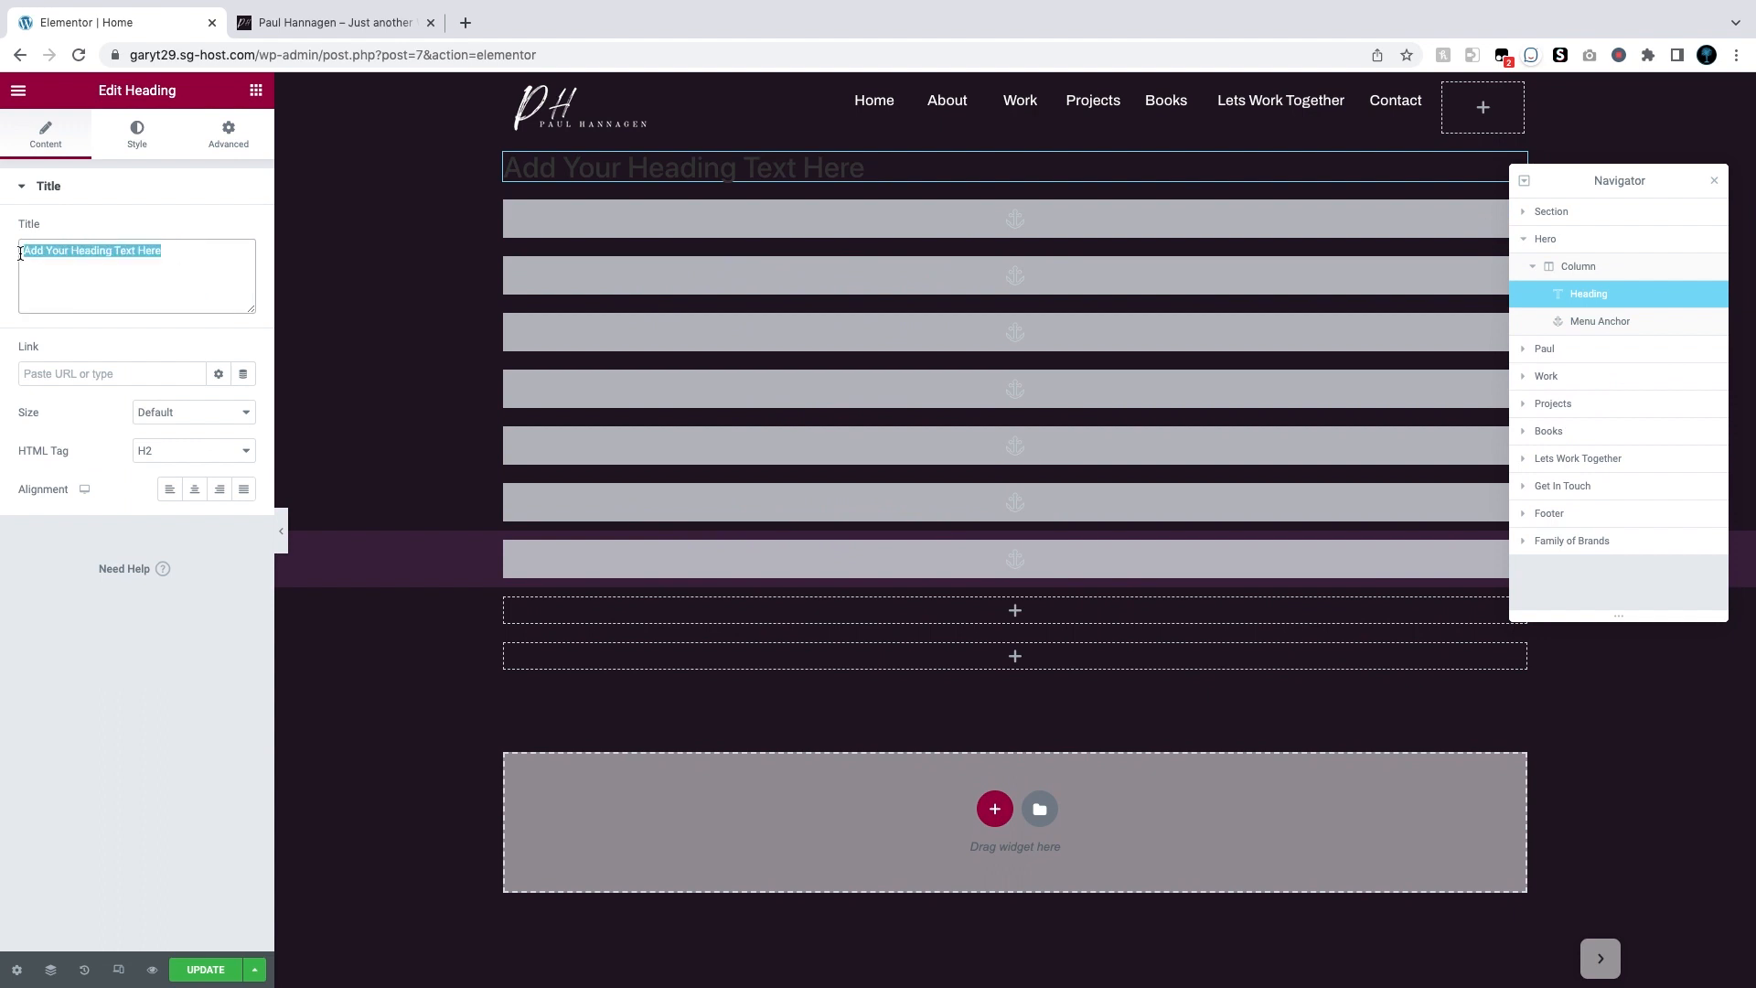
right_click(72, 255)
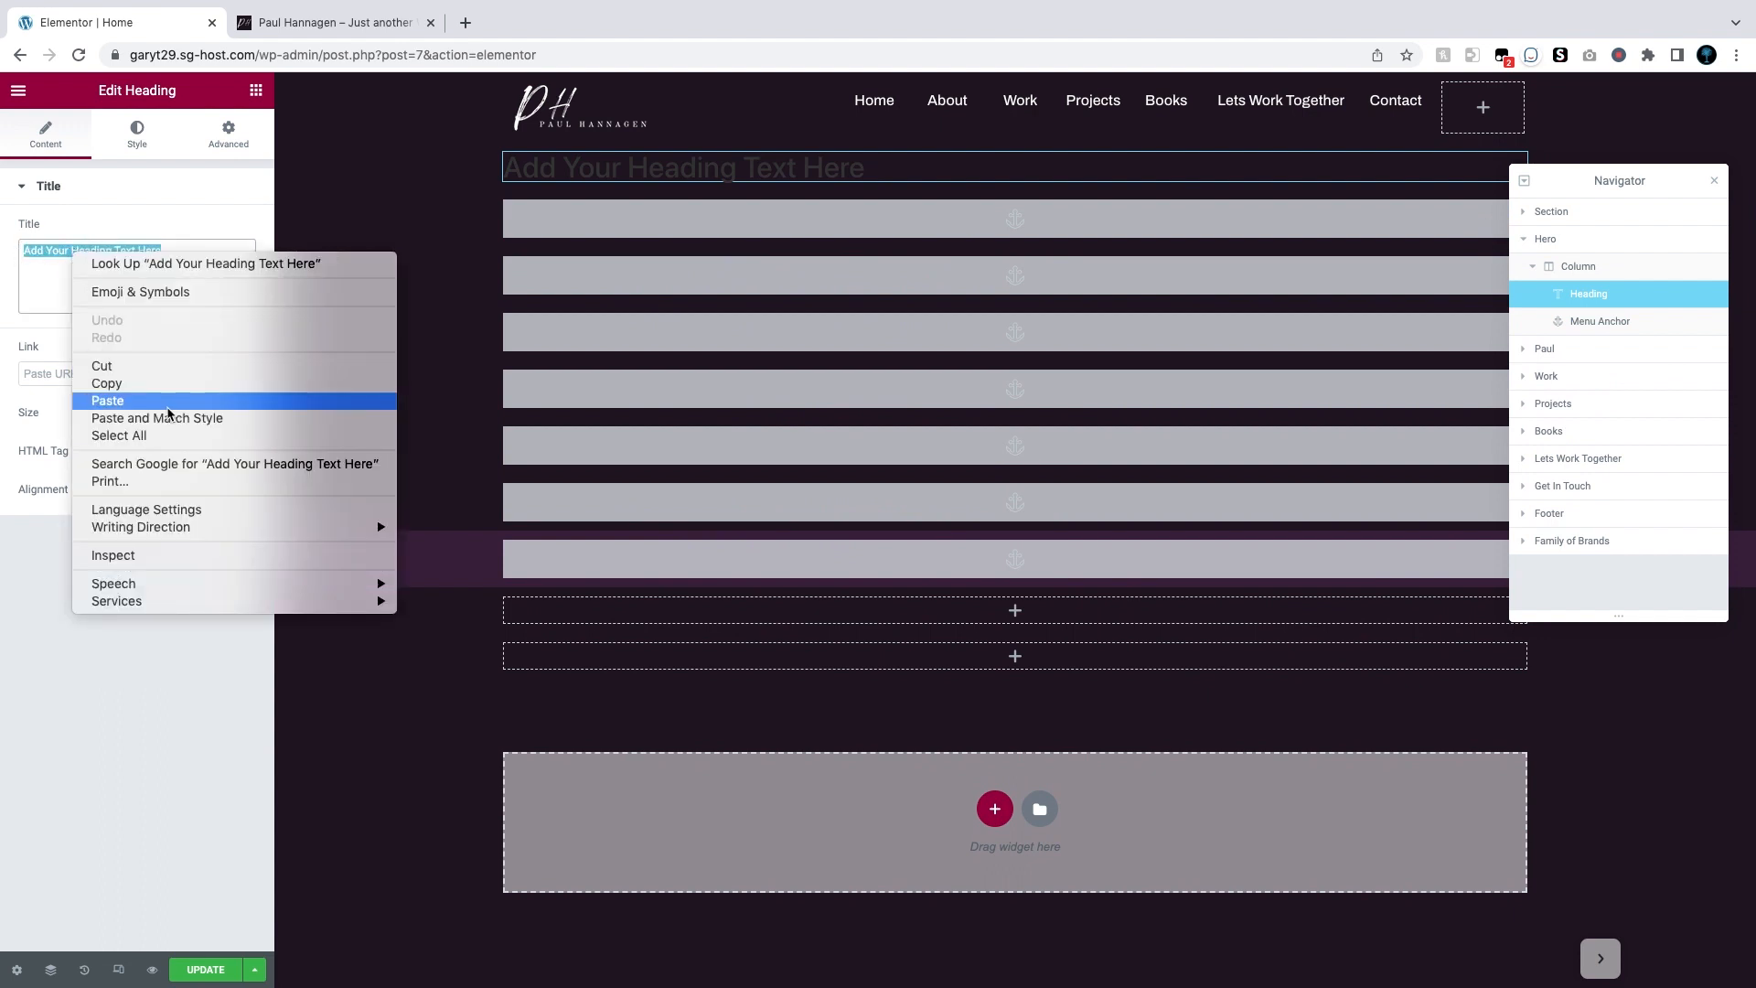
click(55, 282)
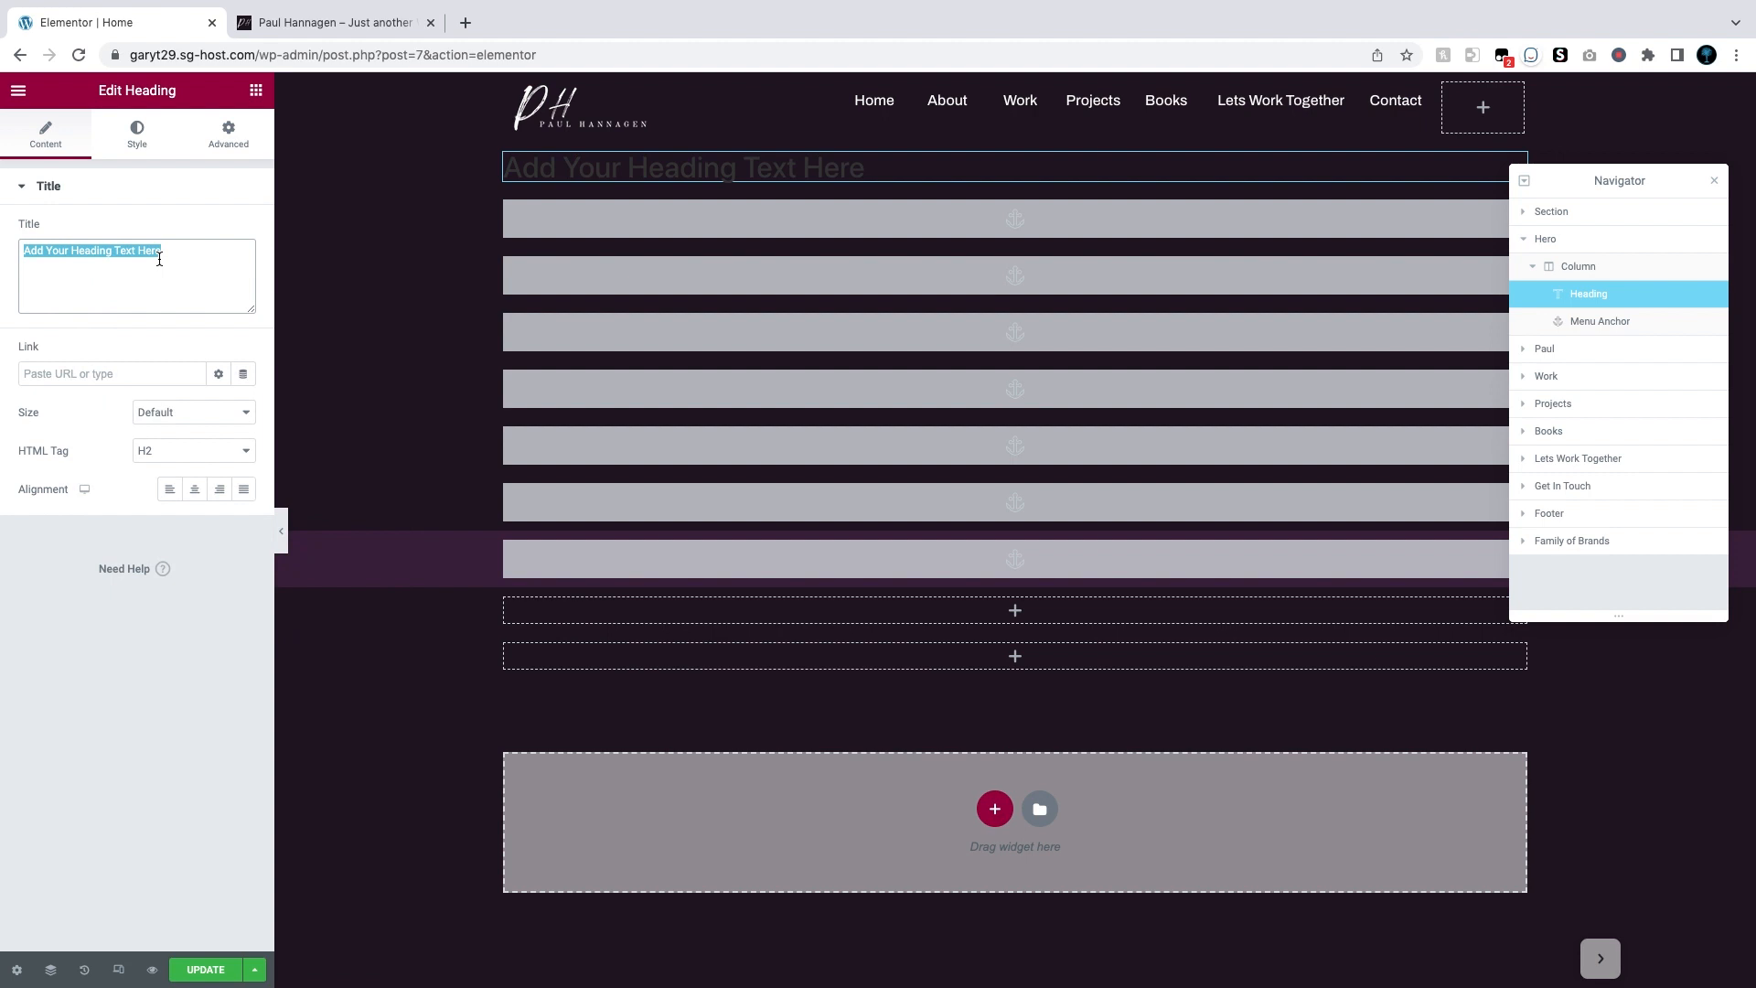
click(270, 19)
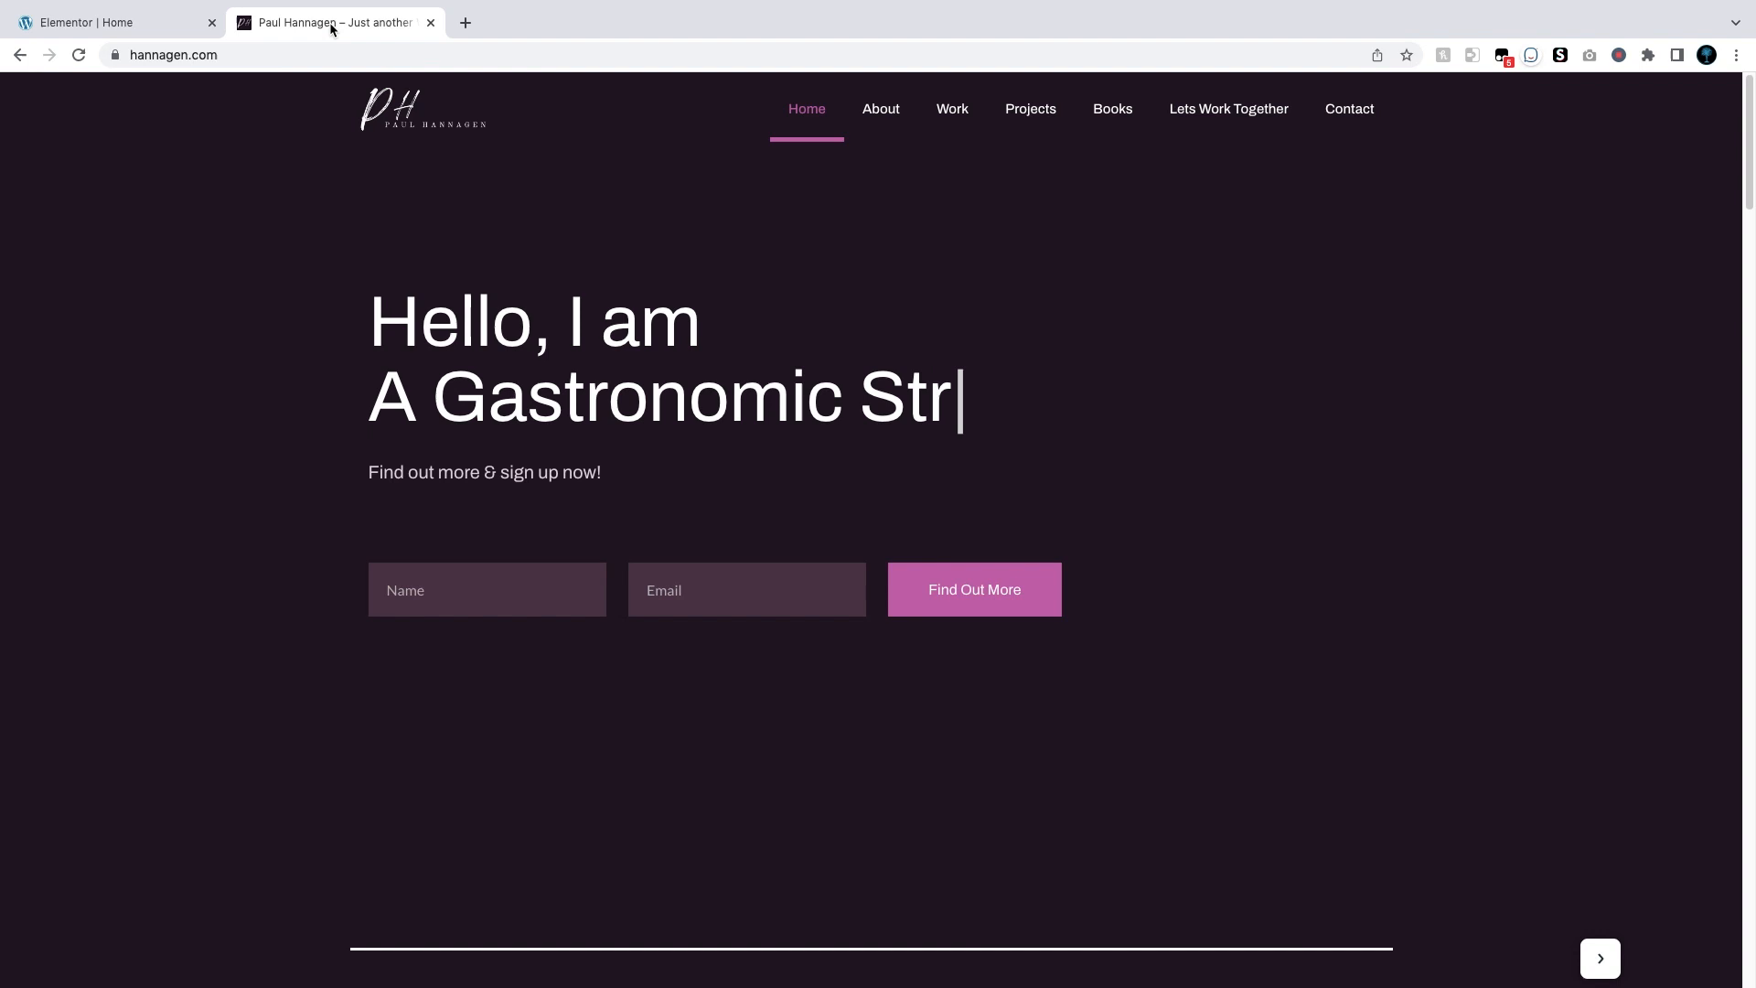
Step: Set the heading title to 'Hello, I Am <BR>' and paste the typing-effect shortcode after it
click(122, 16)
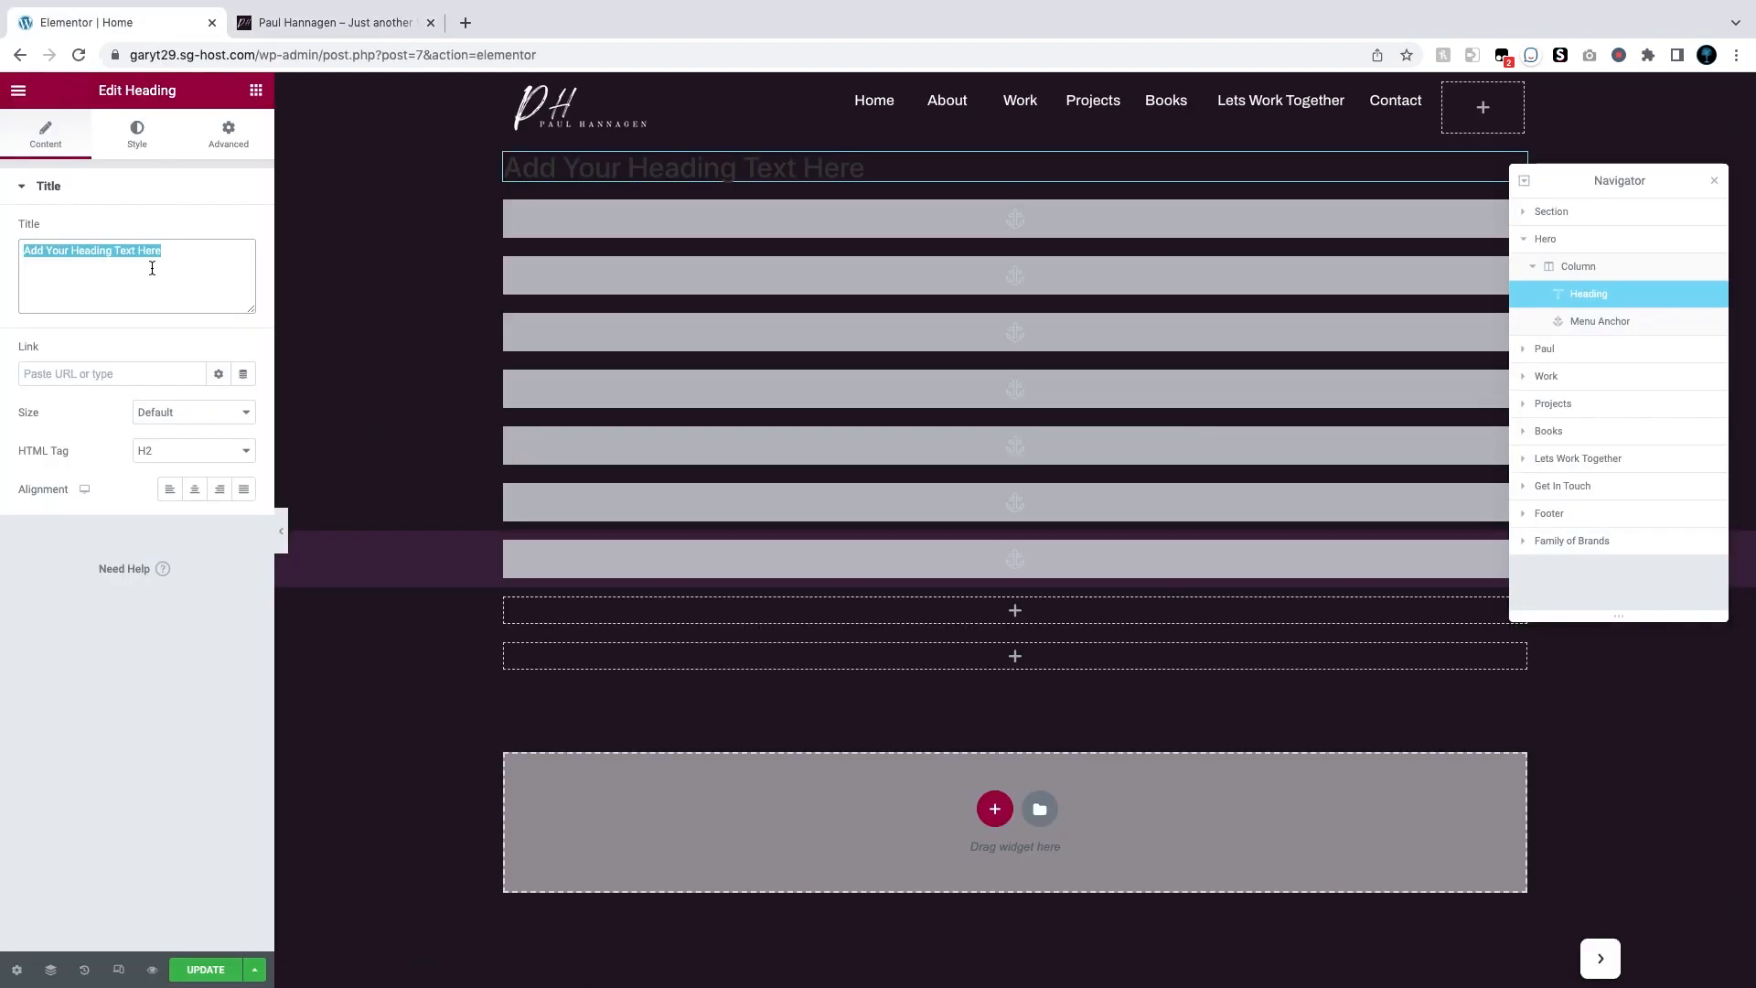
text(Hello, I Ann)
key(BackSpace)
text(nn)
key(BackSpace)
key(BackSpace)
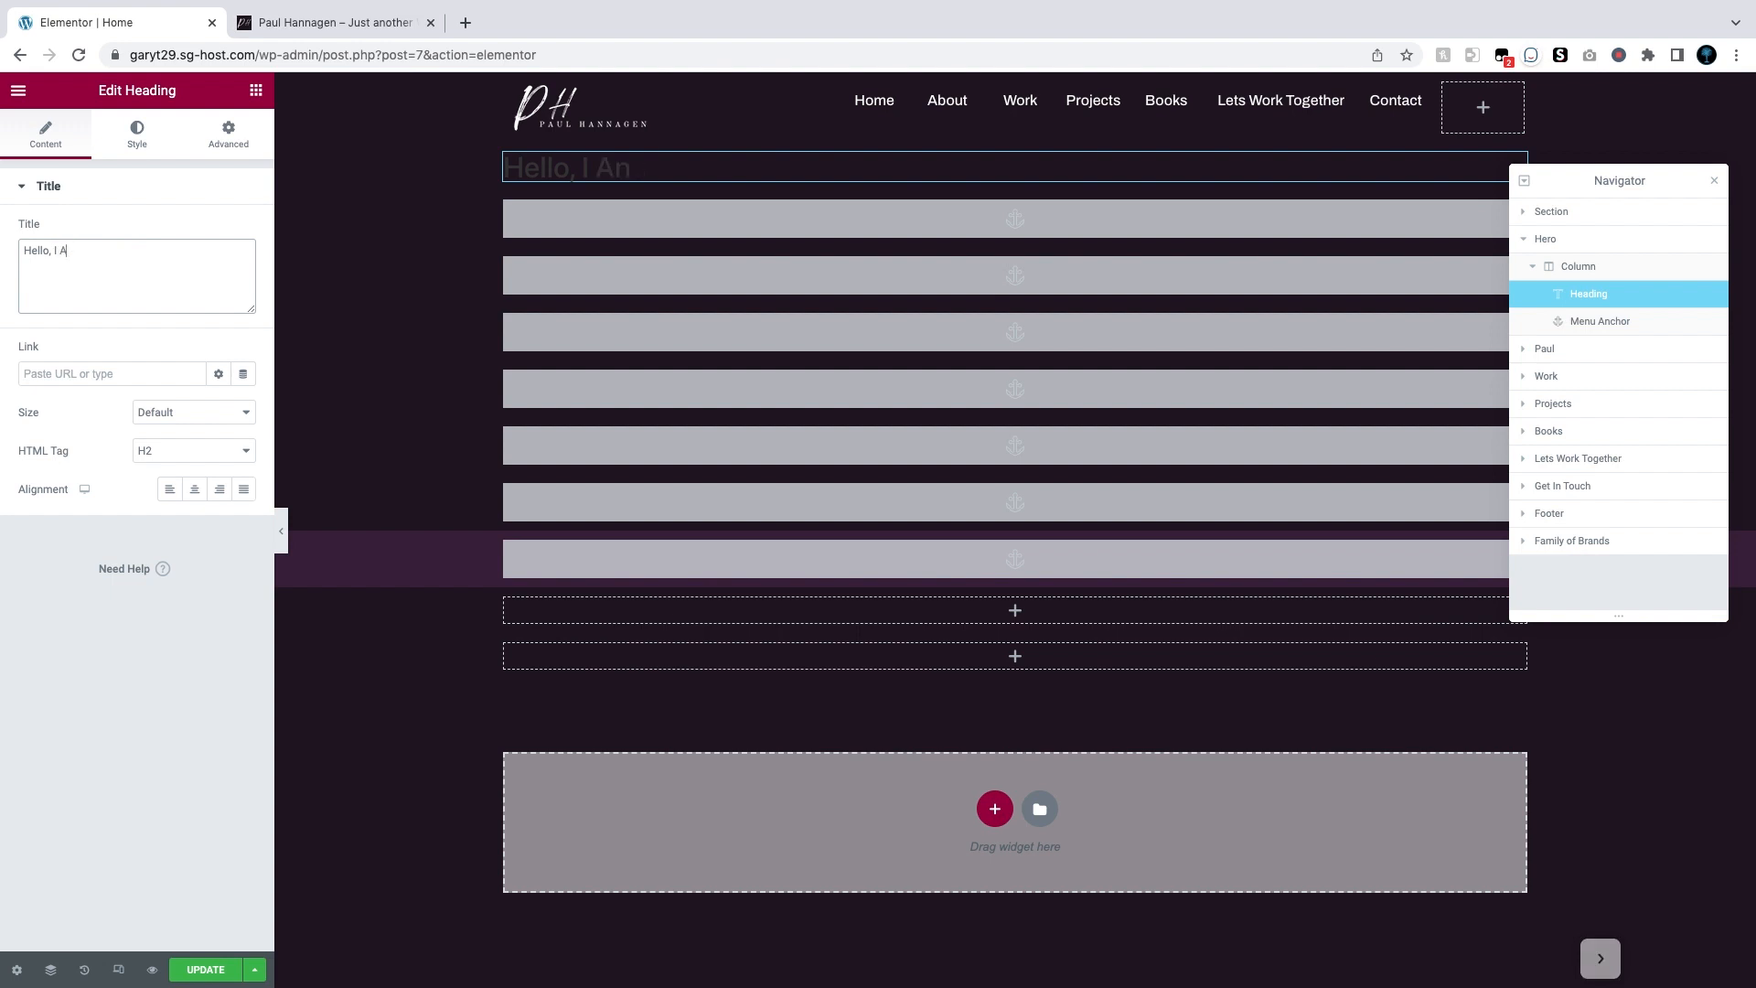
text(m <)
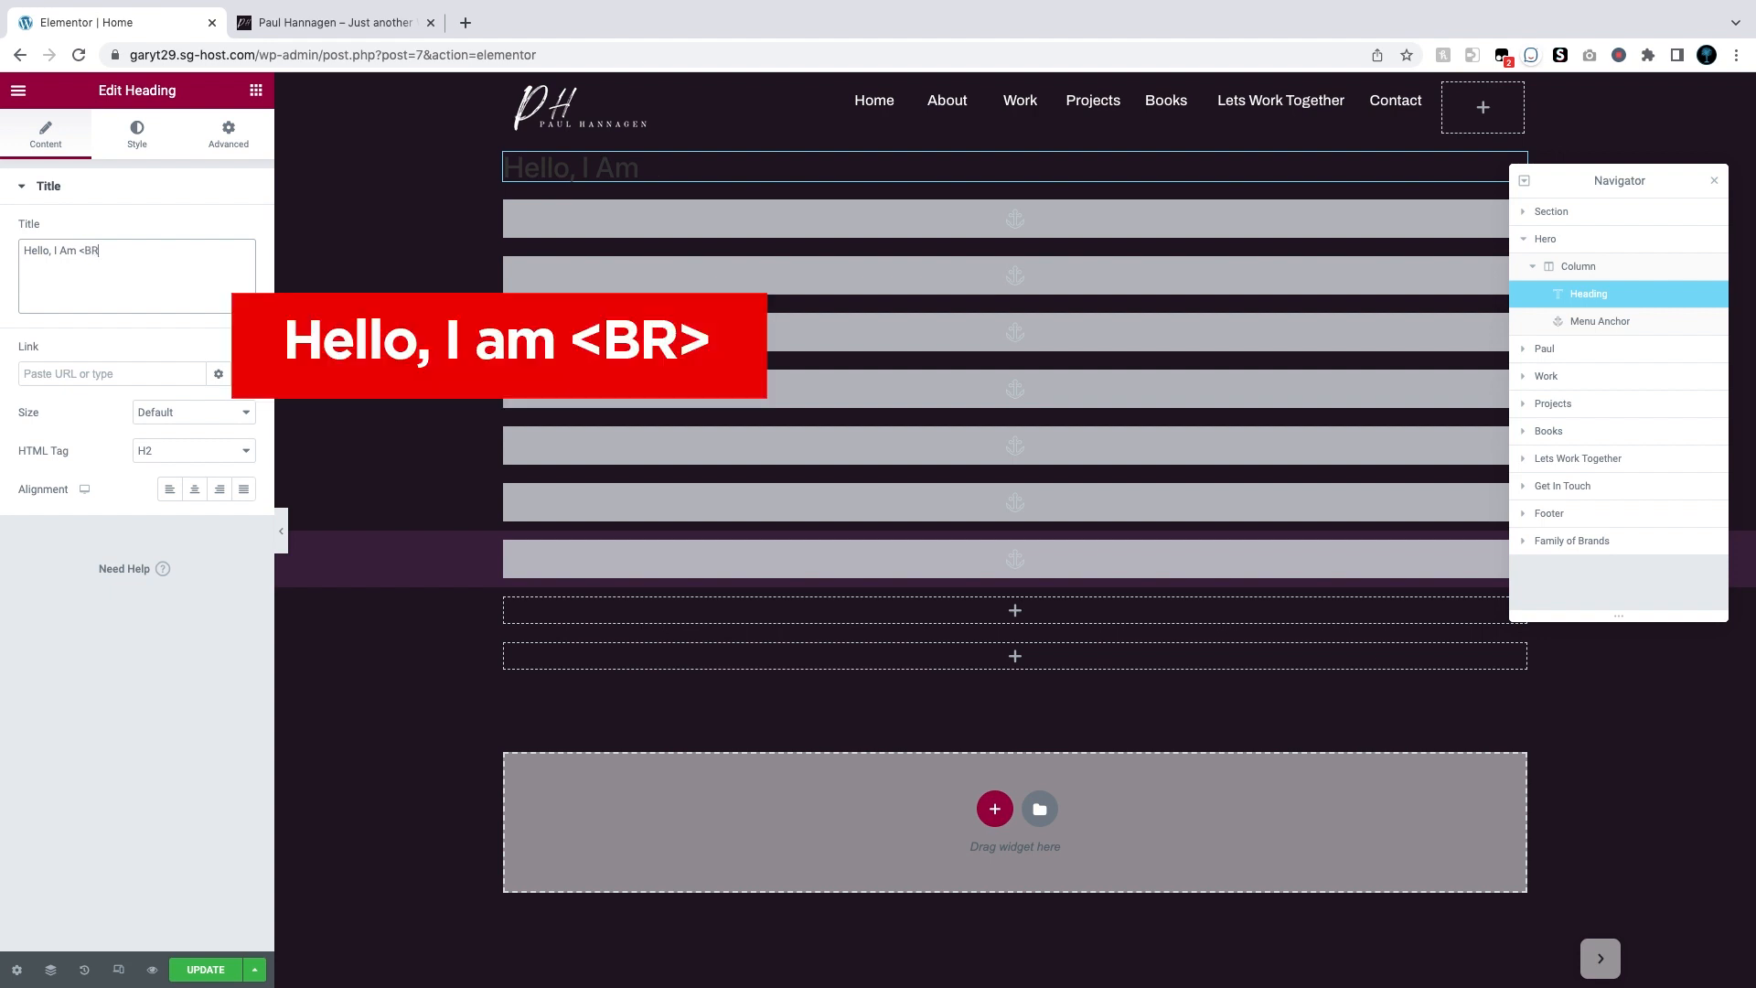
text(BR>)
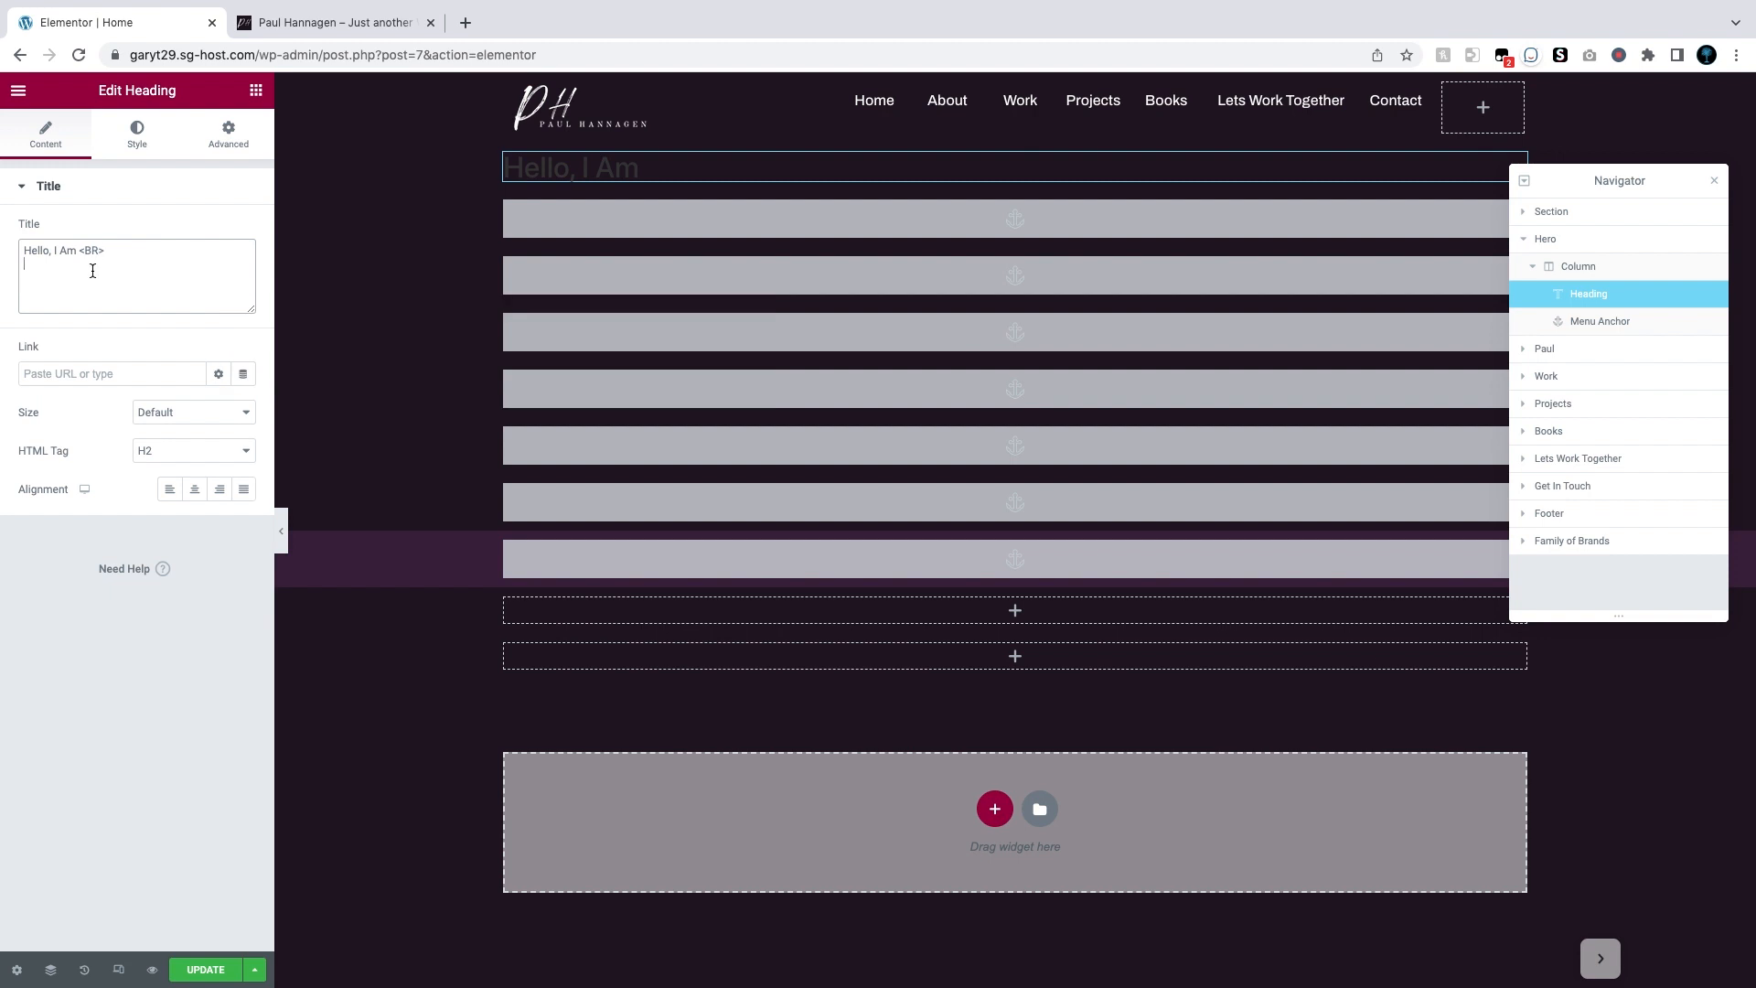
key(ctrl+v)
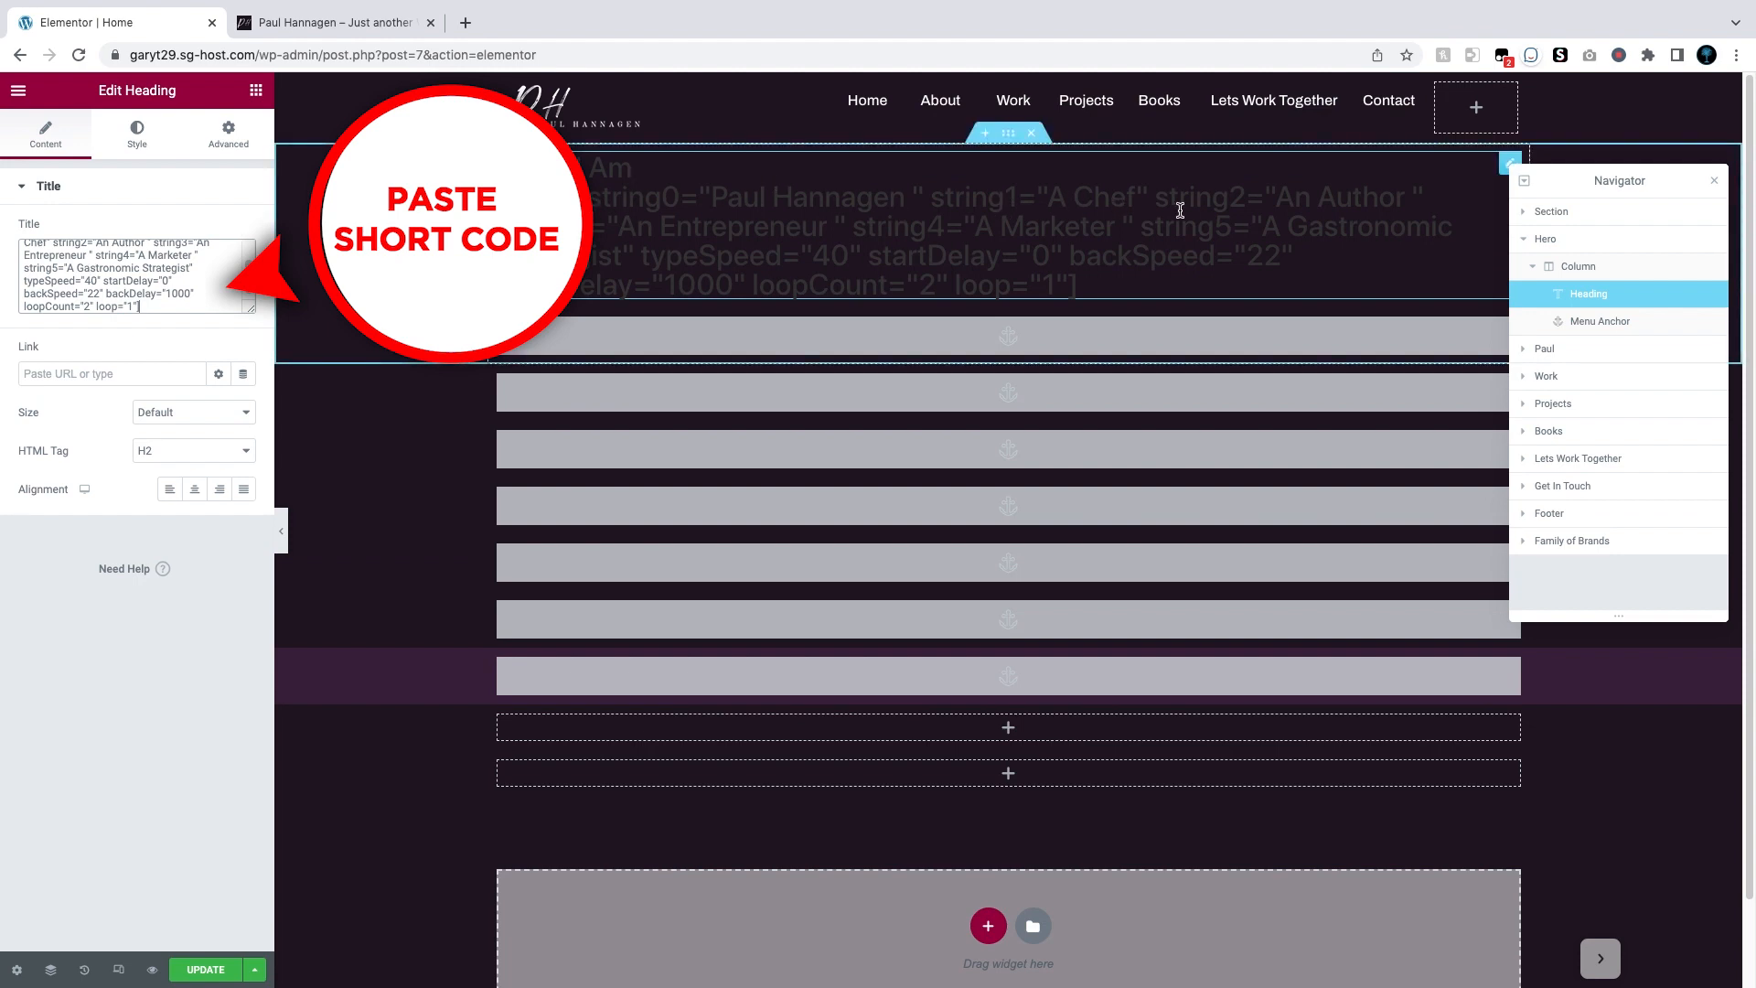
Step: Make the heading text white and apply the Primary global font
click(140, 136)
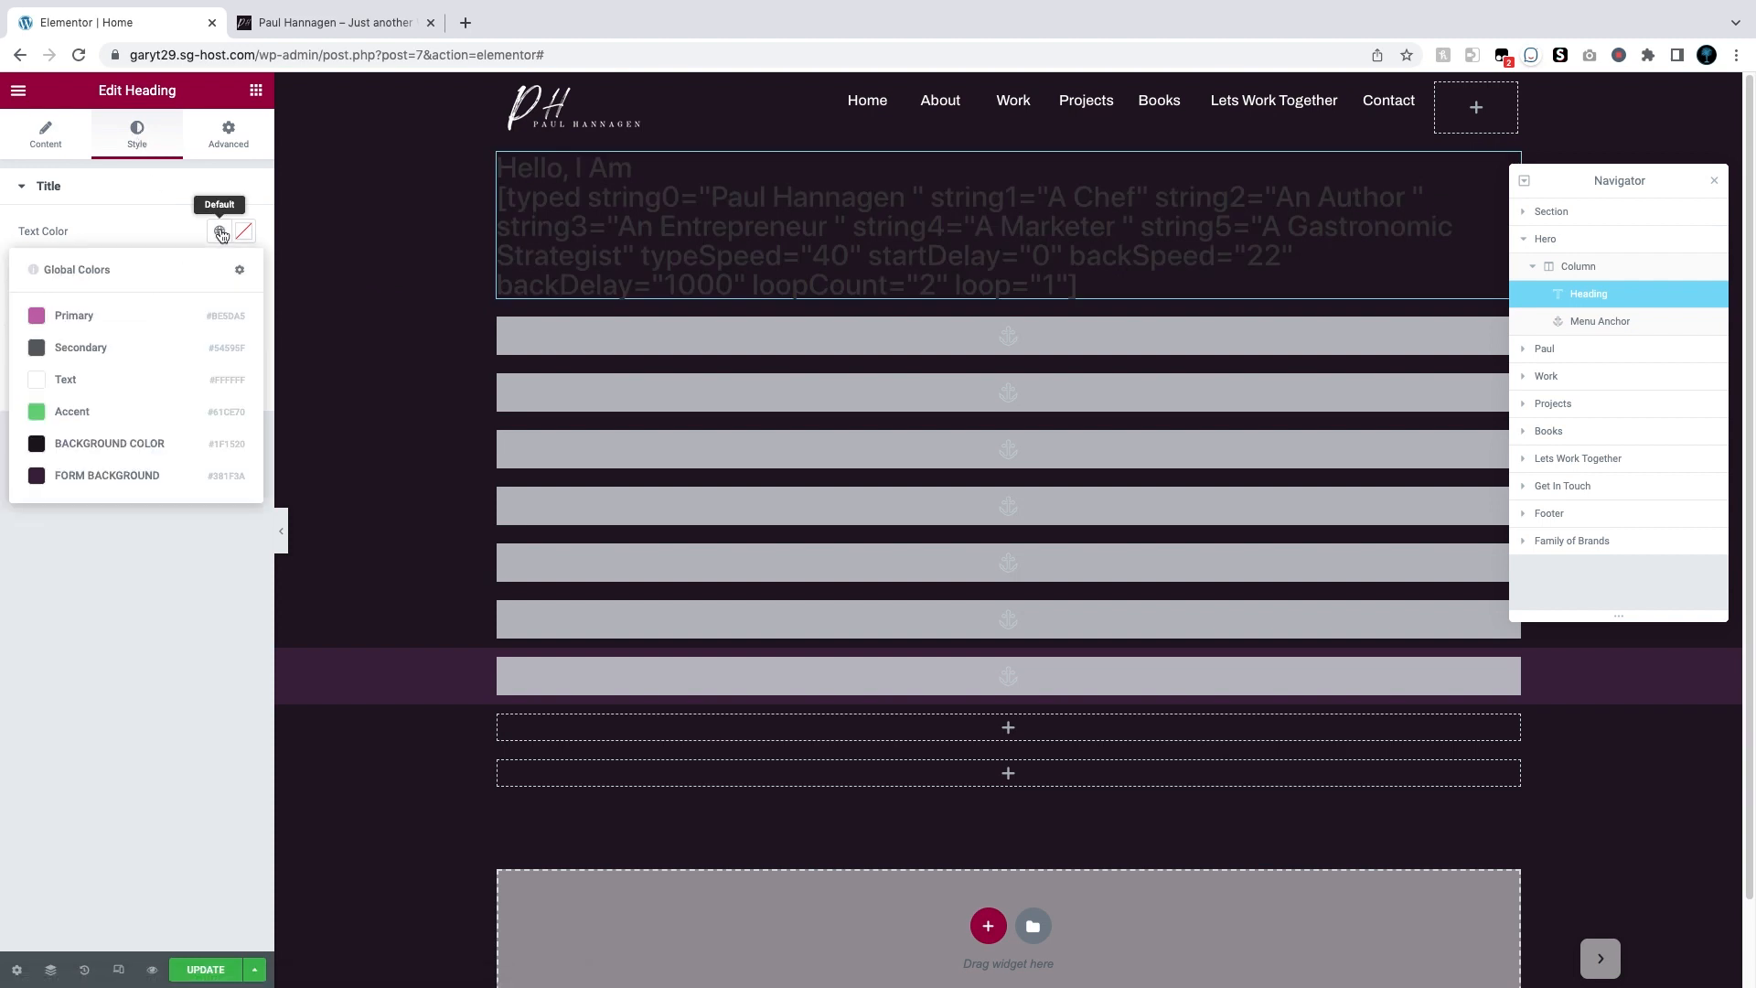
click(37, 384)
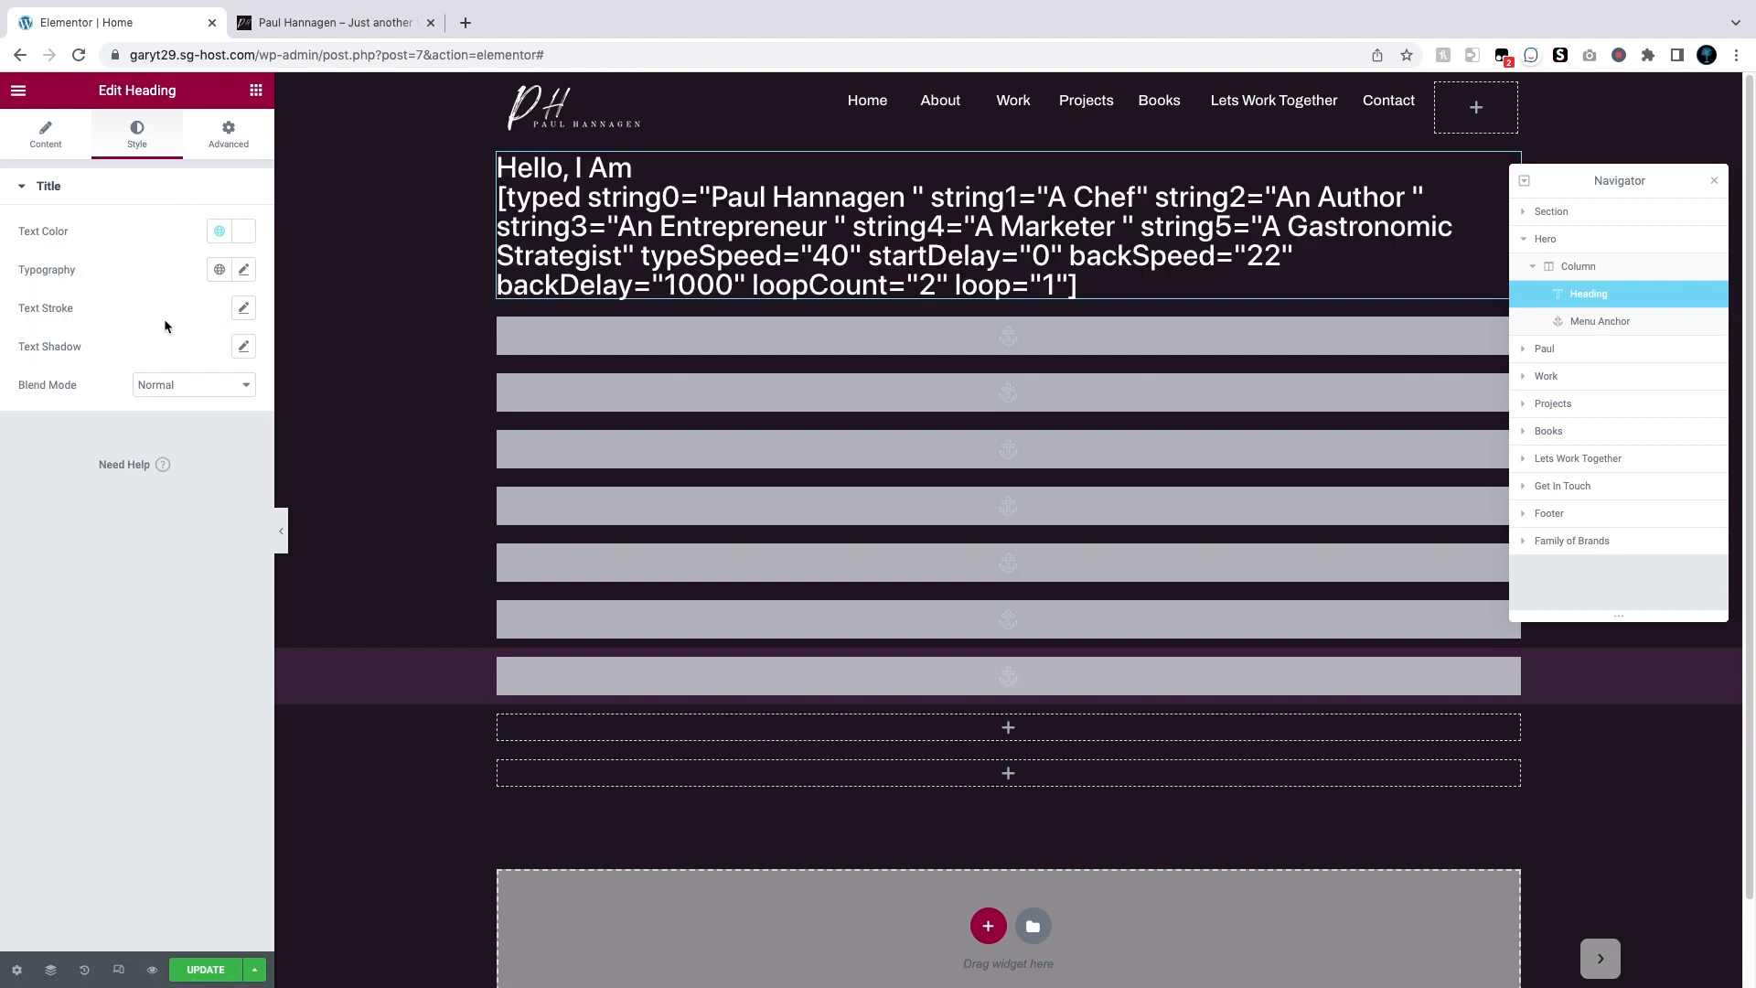
click(219, 270)
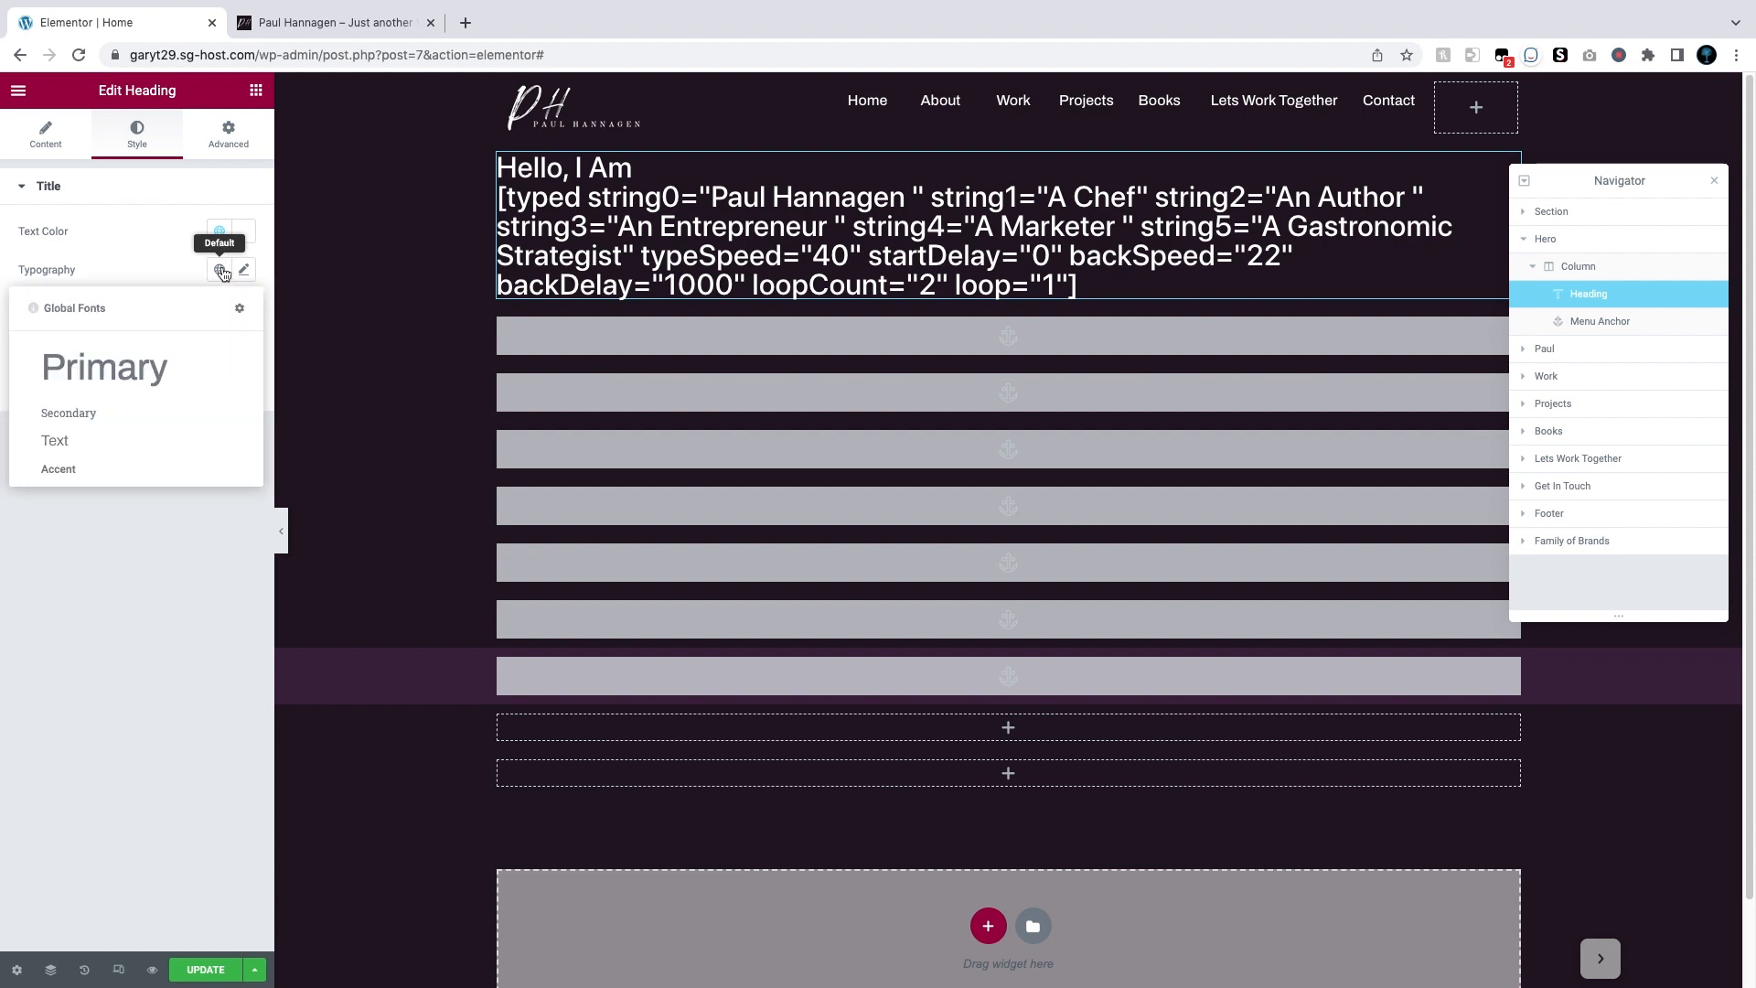
click(142, 371)
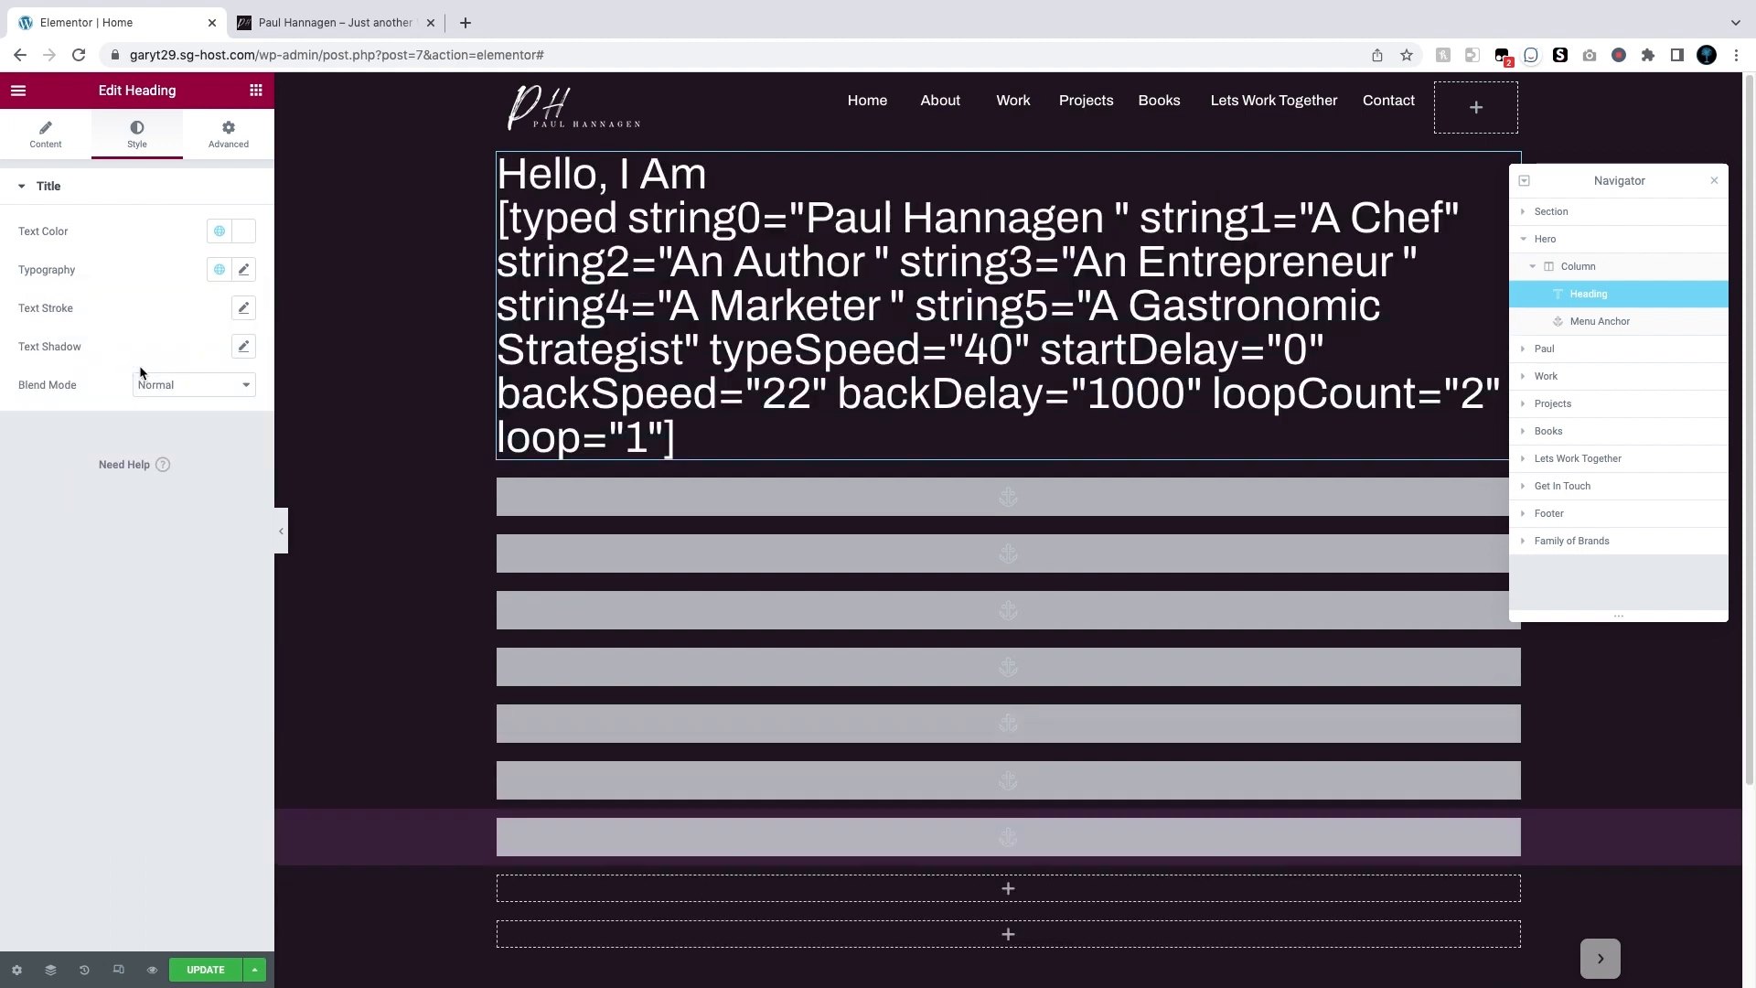
Step: Change the heading's desktop font size from 48 to 78 px
click(245, 270)
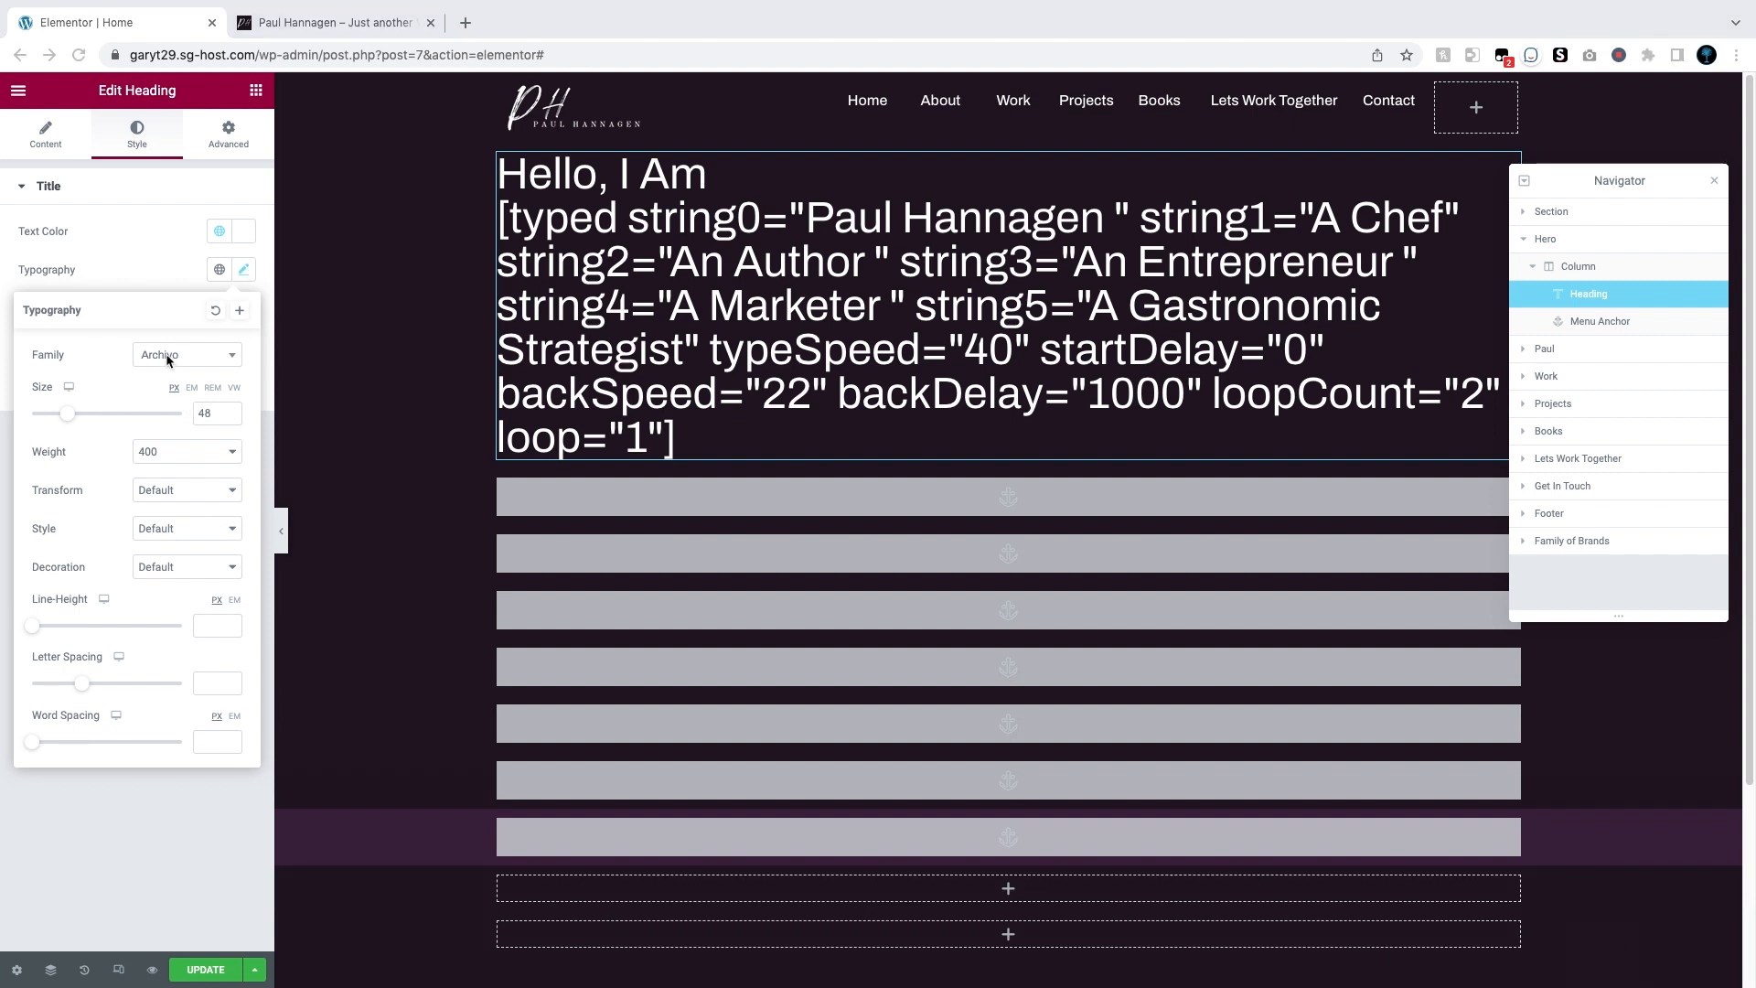
double_click(200, 413)
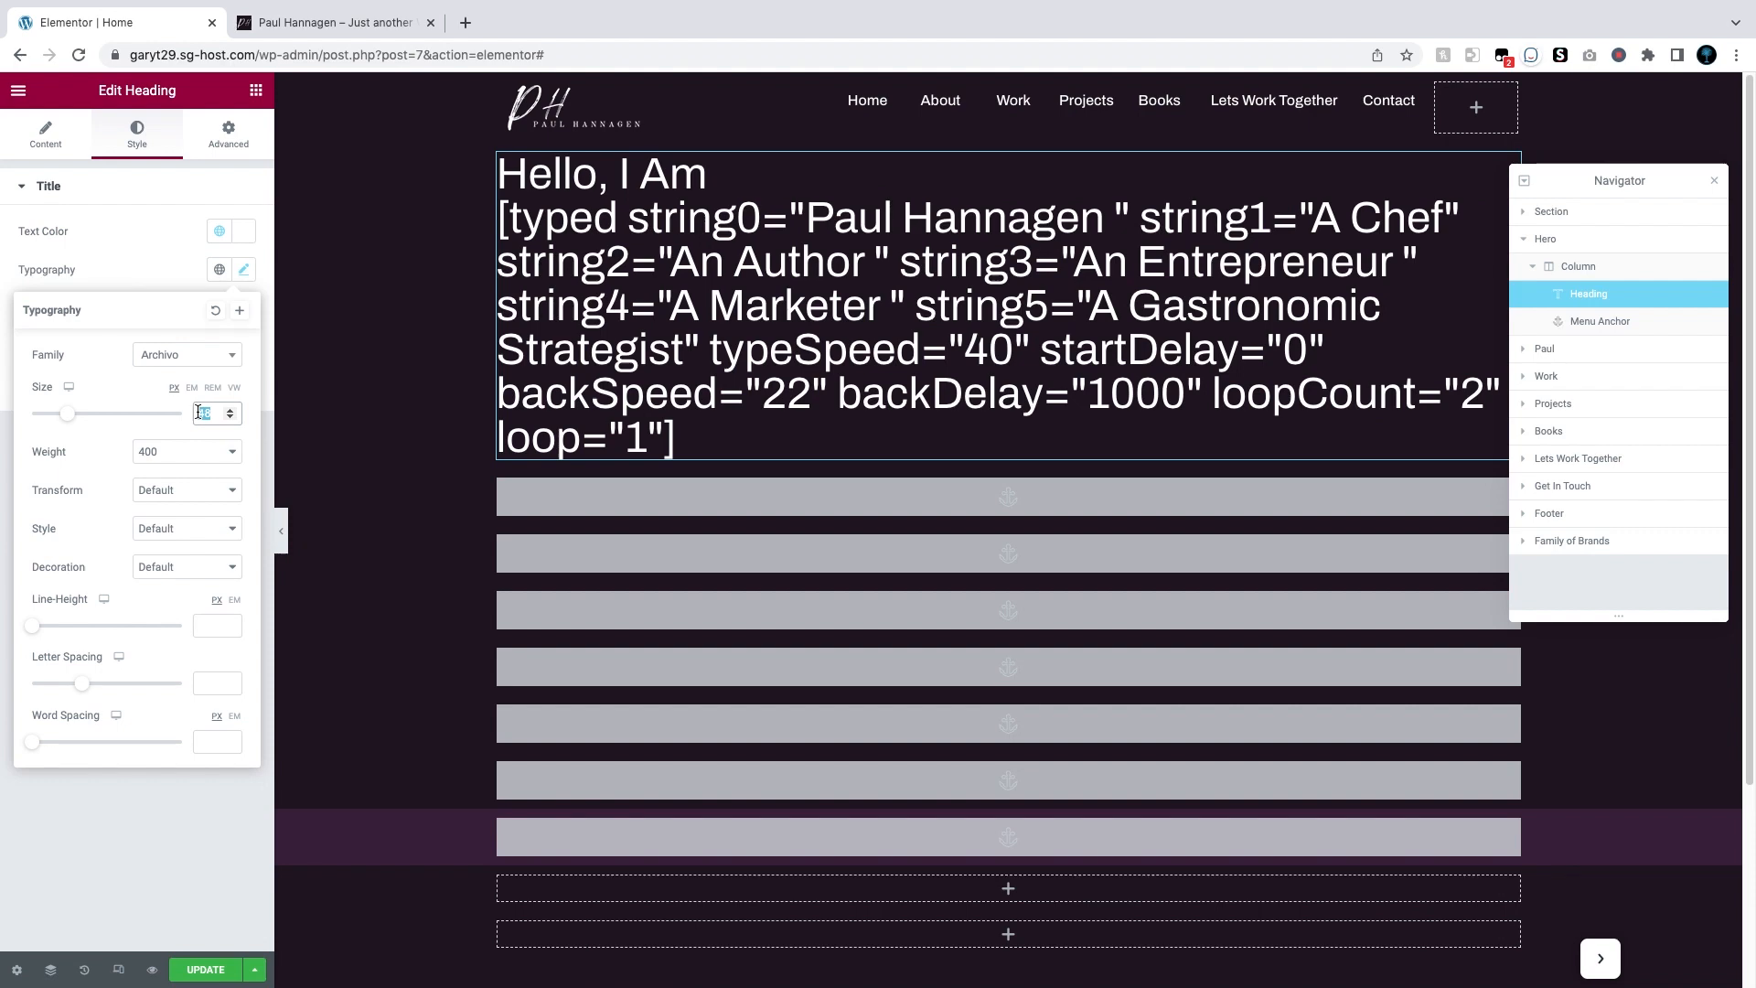
text(78)
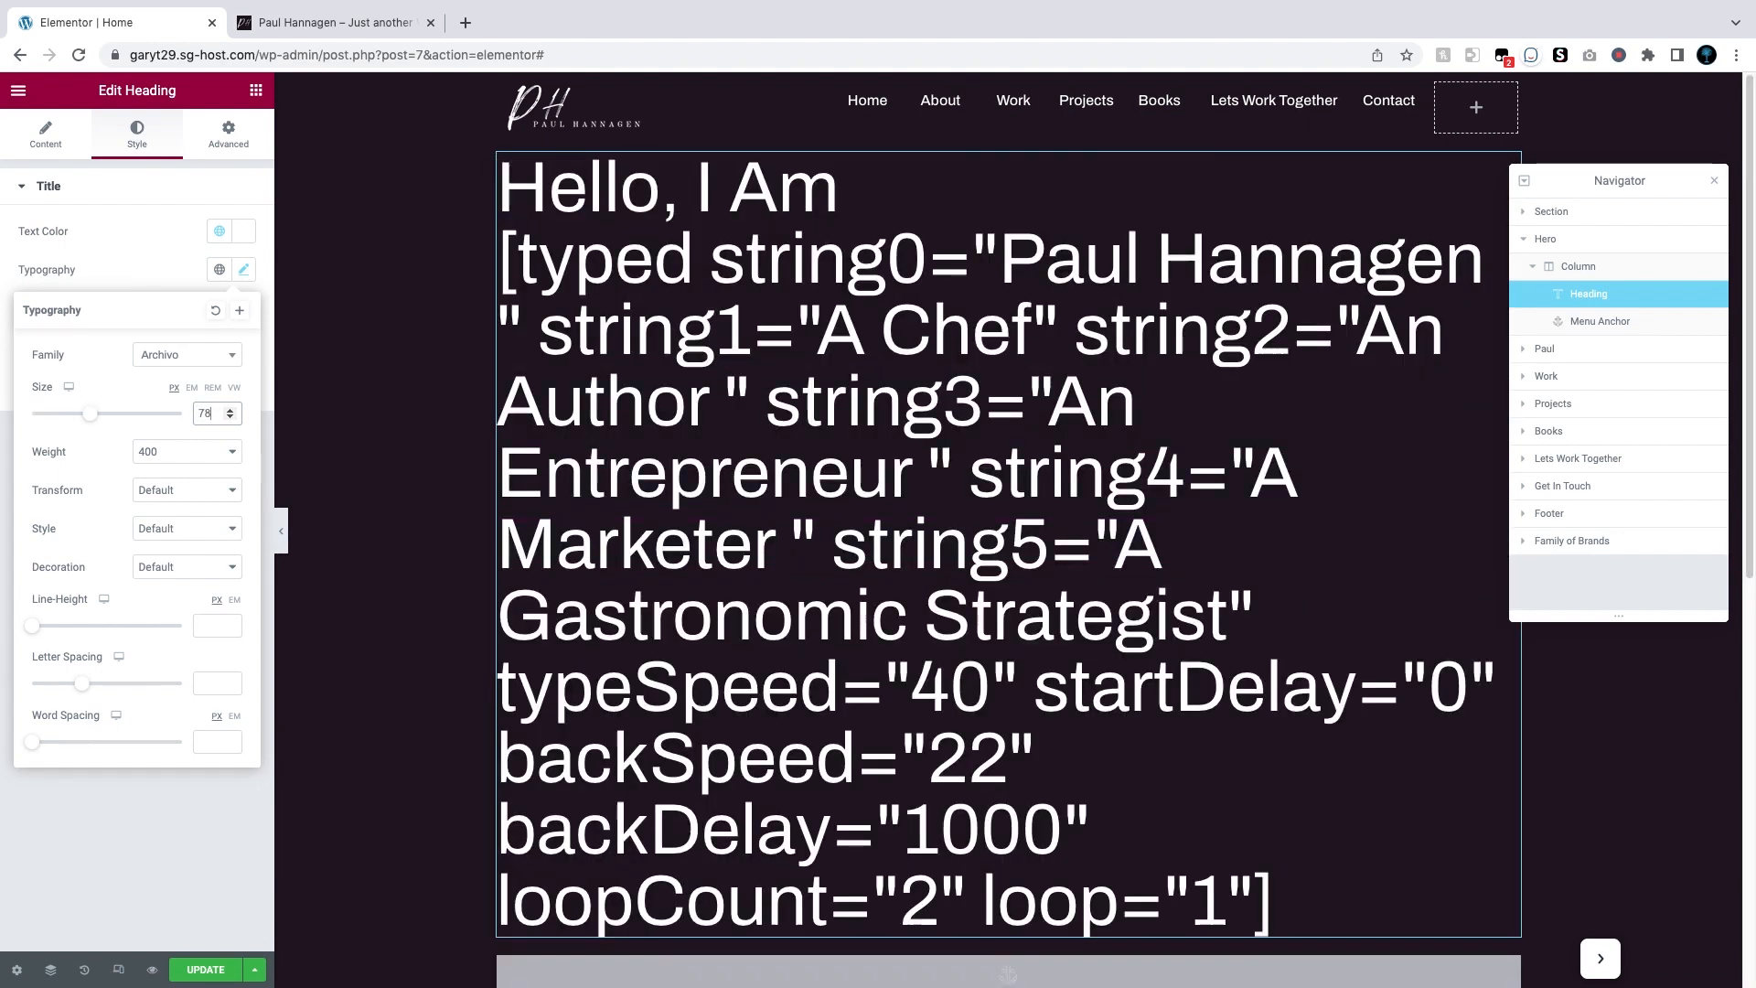
mouse_move(71, 393)
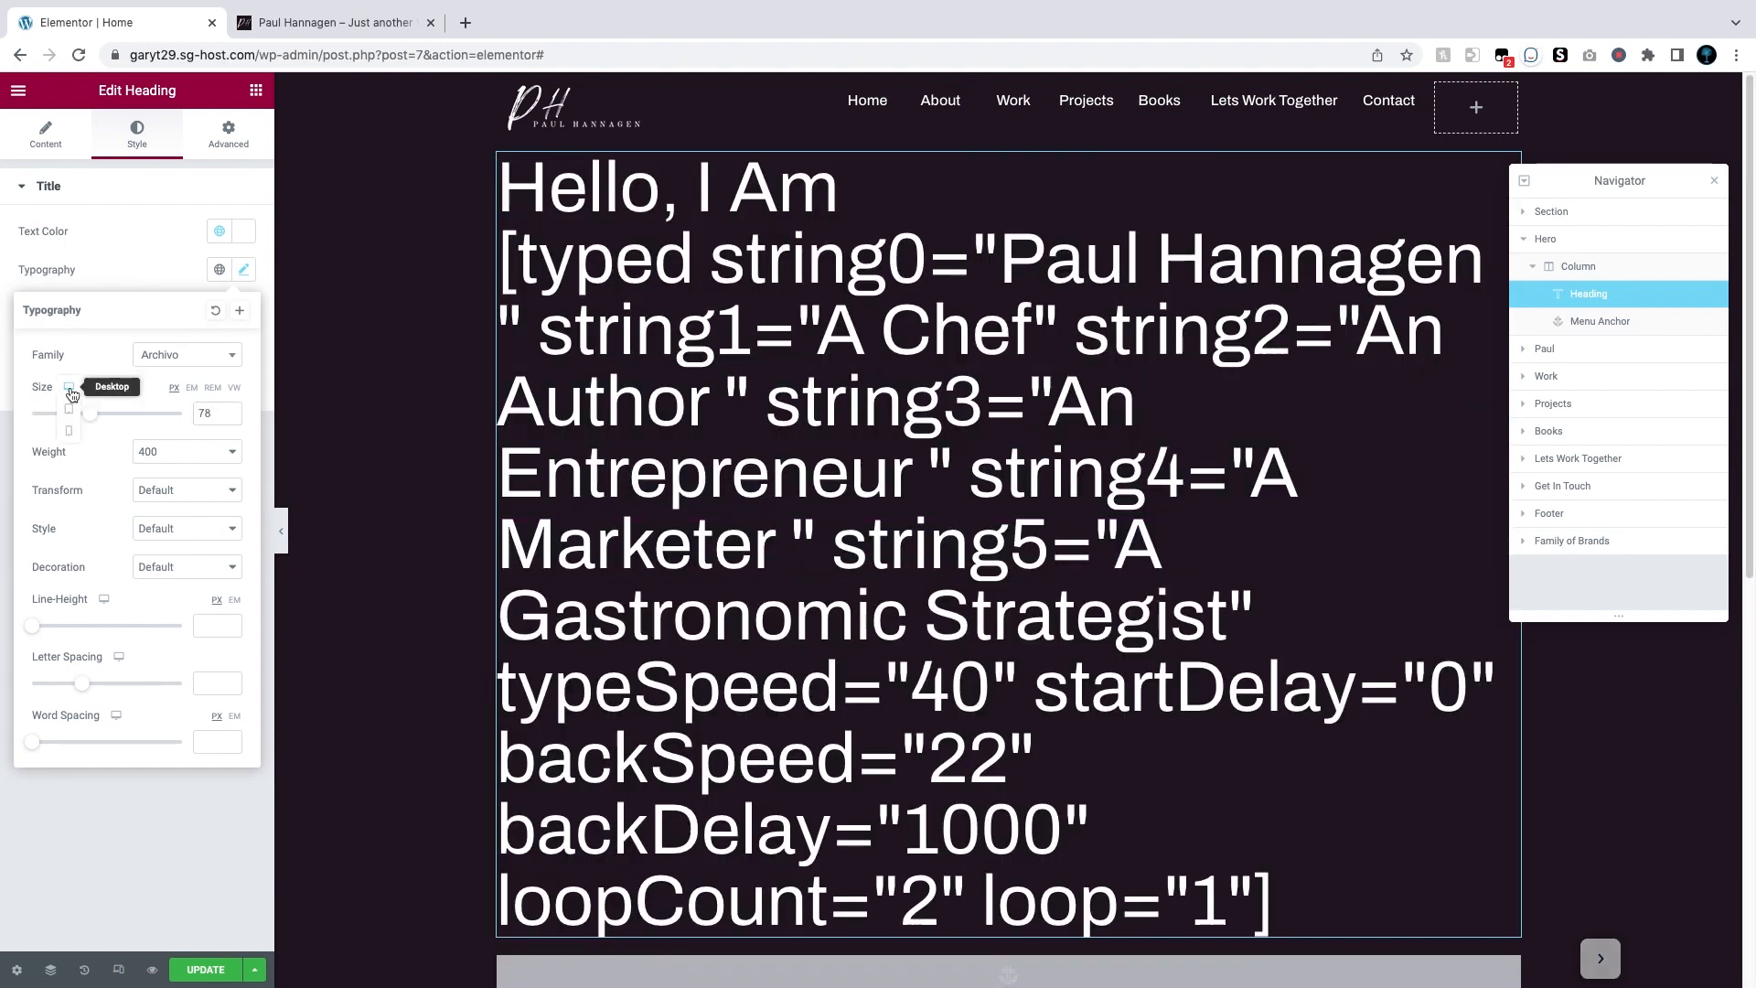
Step: Set the tablet heading size from 36 to 66 px, check mobile, and return to desktop
click(69, 409)
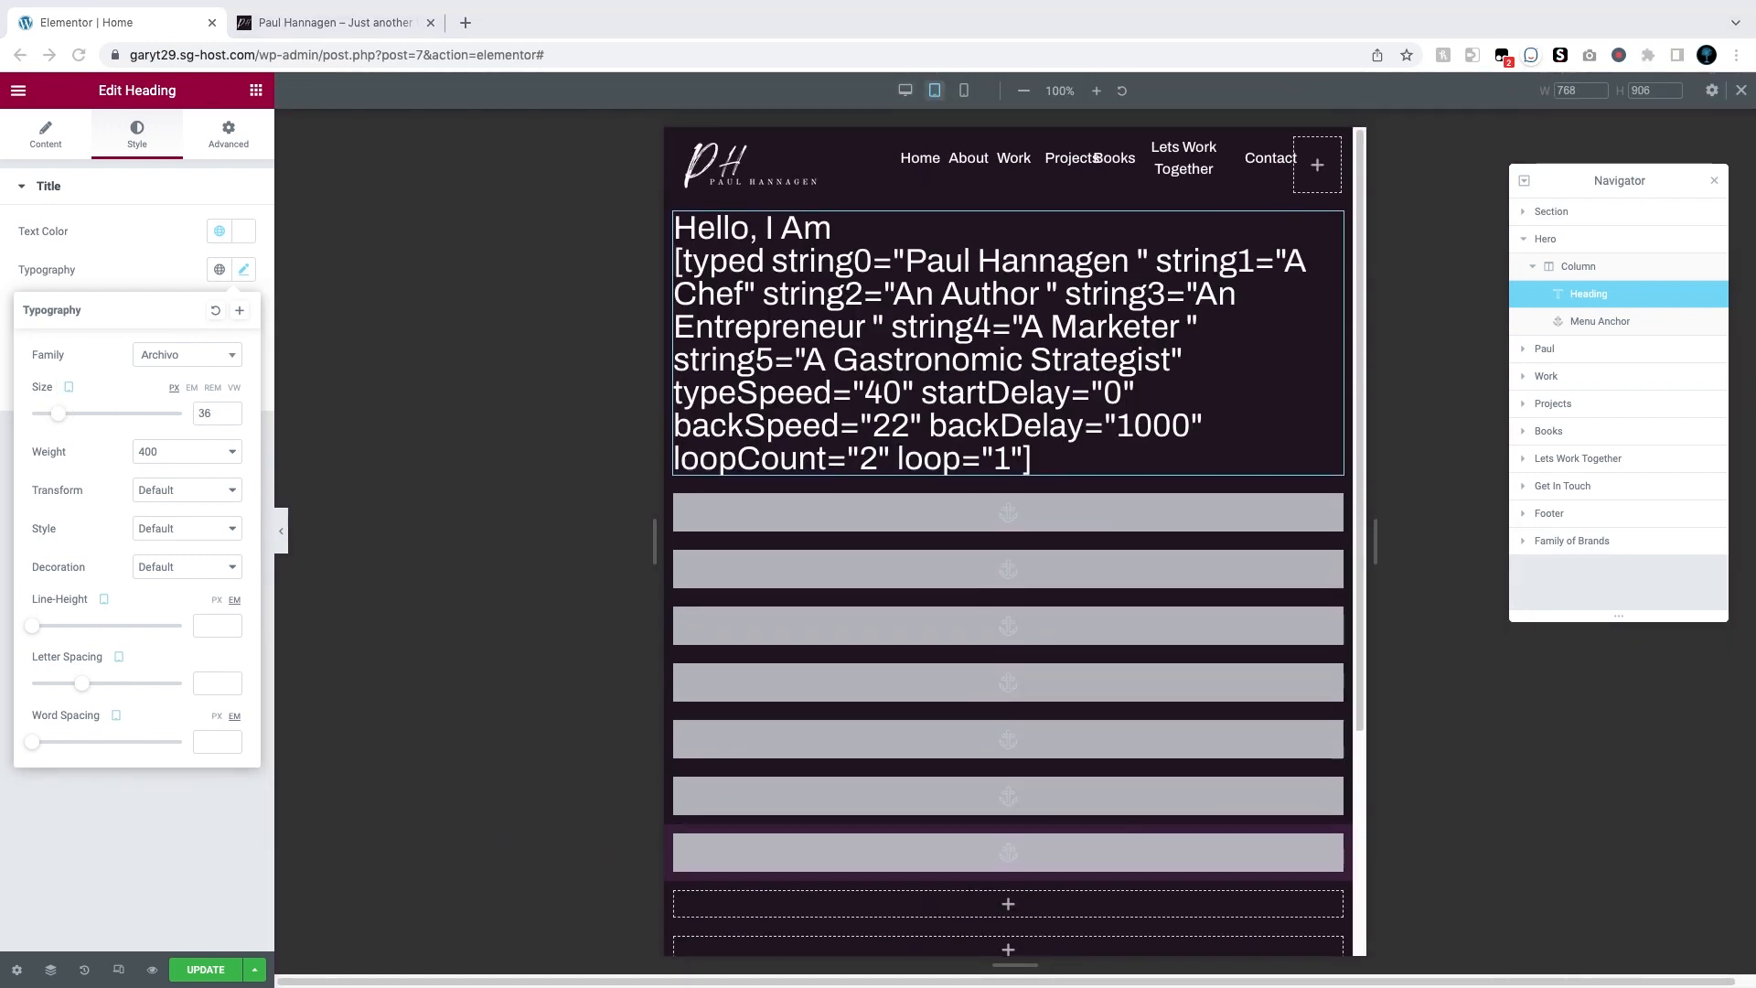
drag(214, 415, 195, 415)
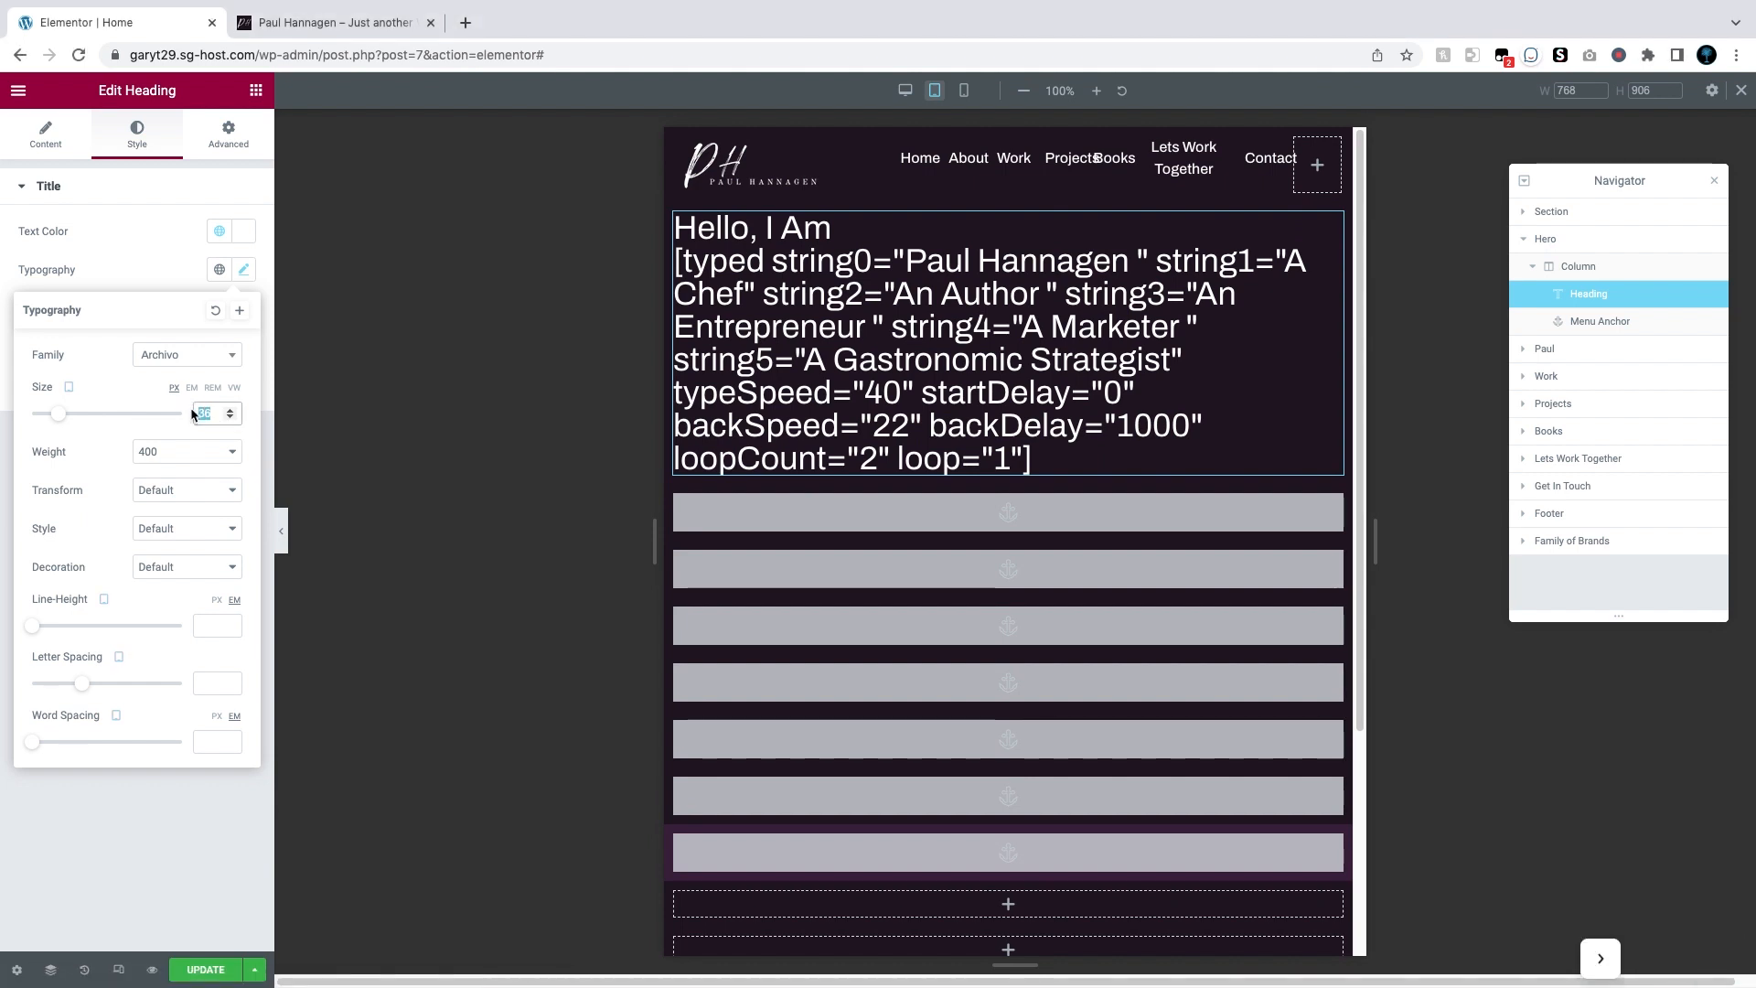
text(66)
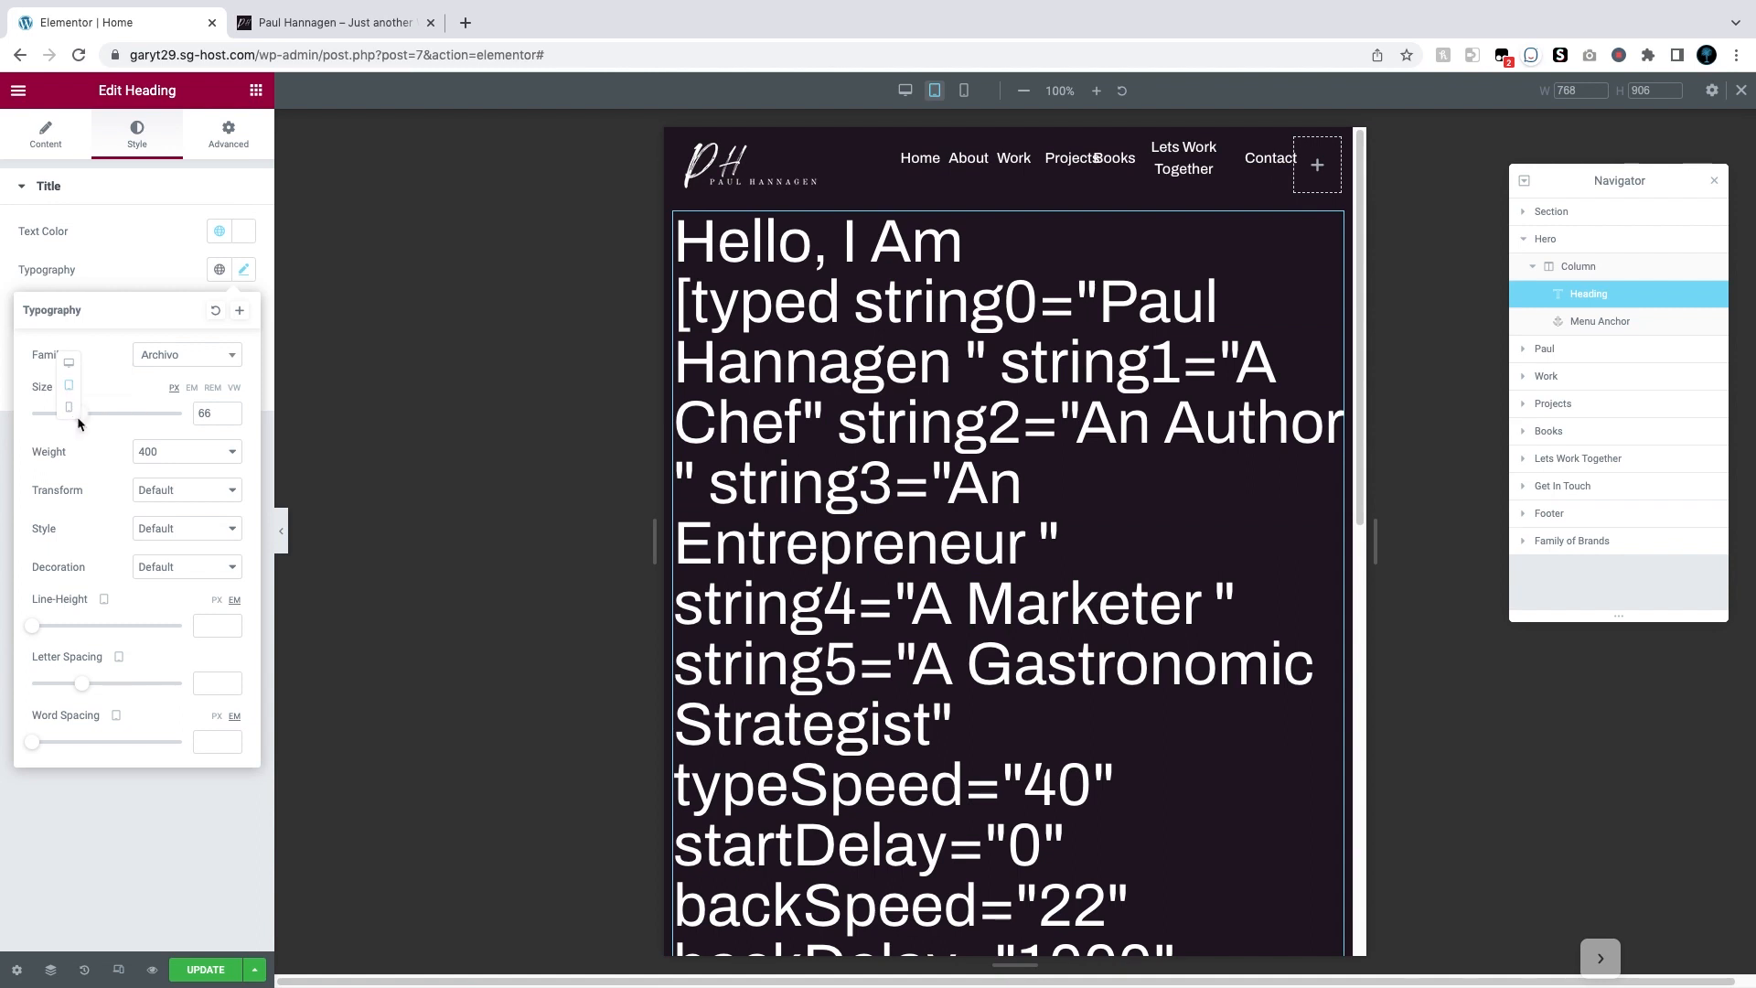
click(76, 414)
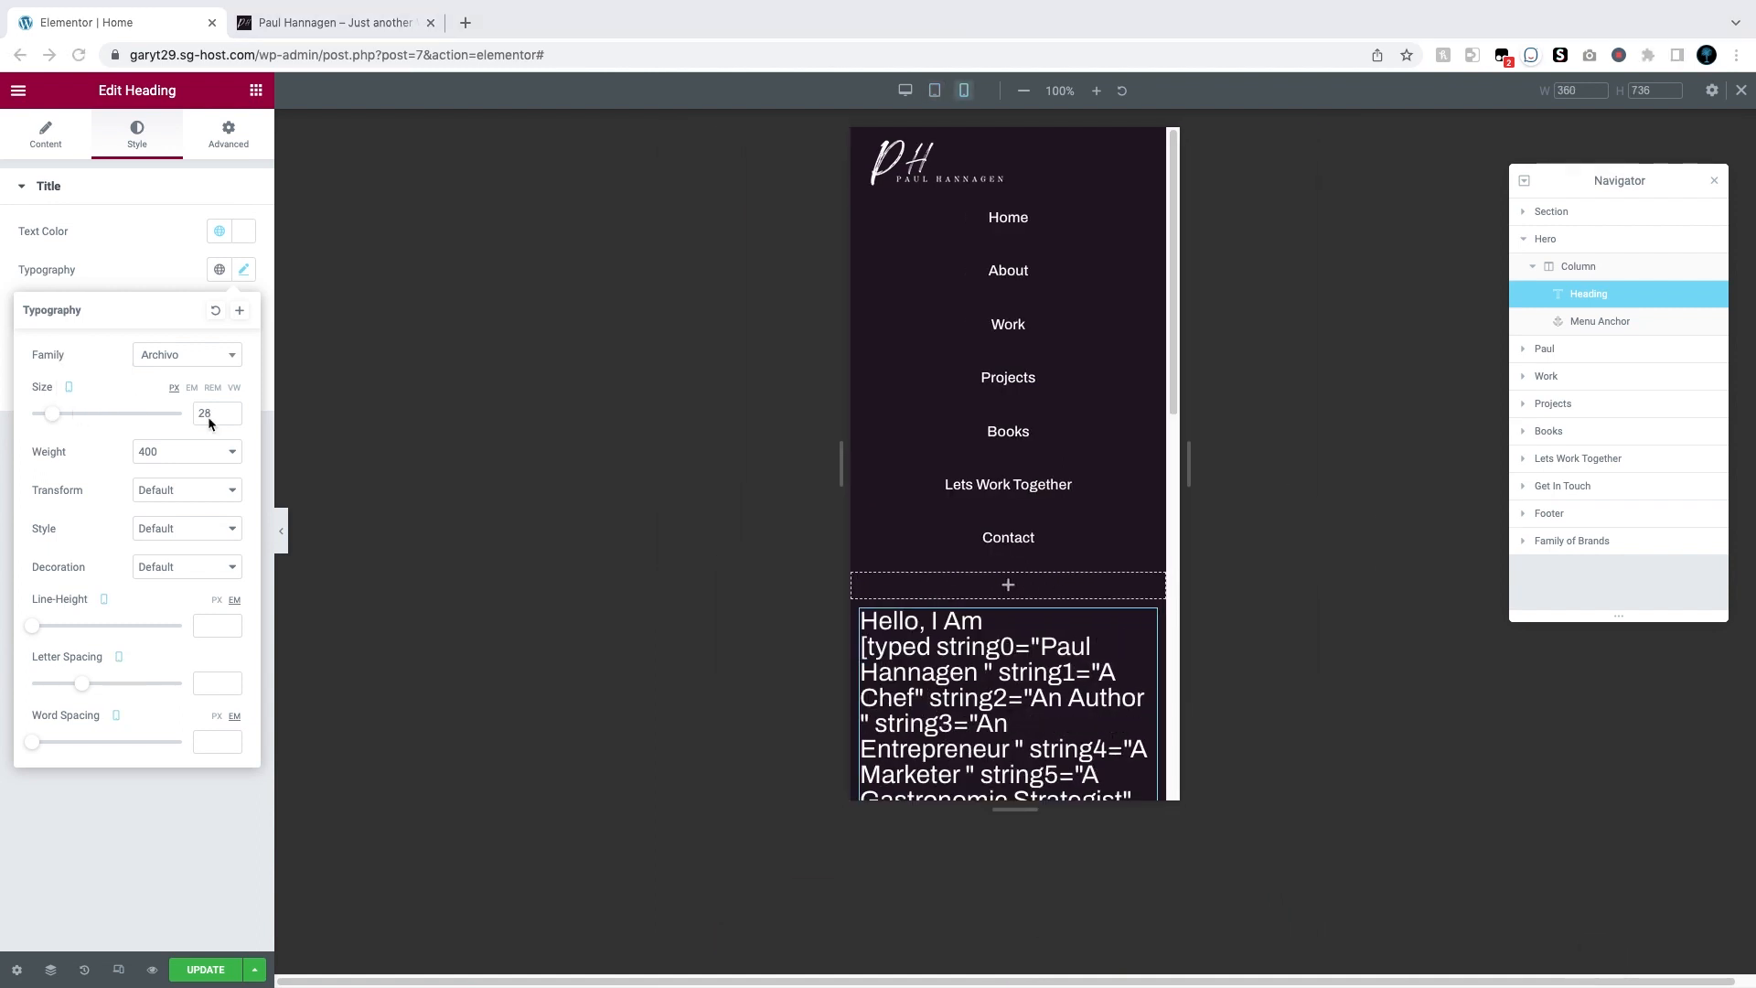
click(69, 361)
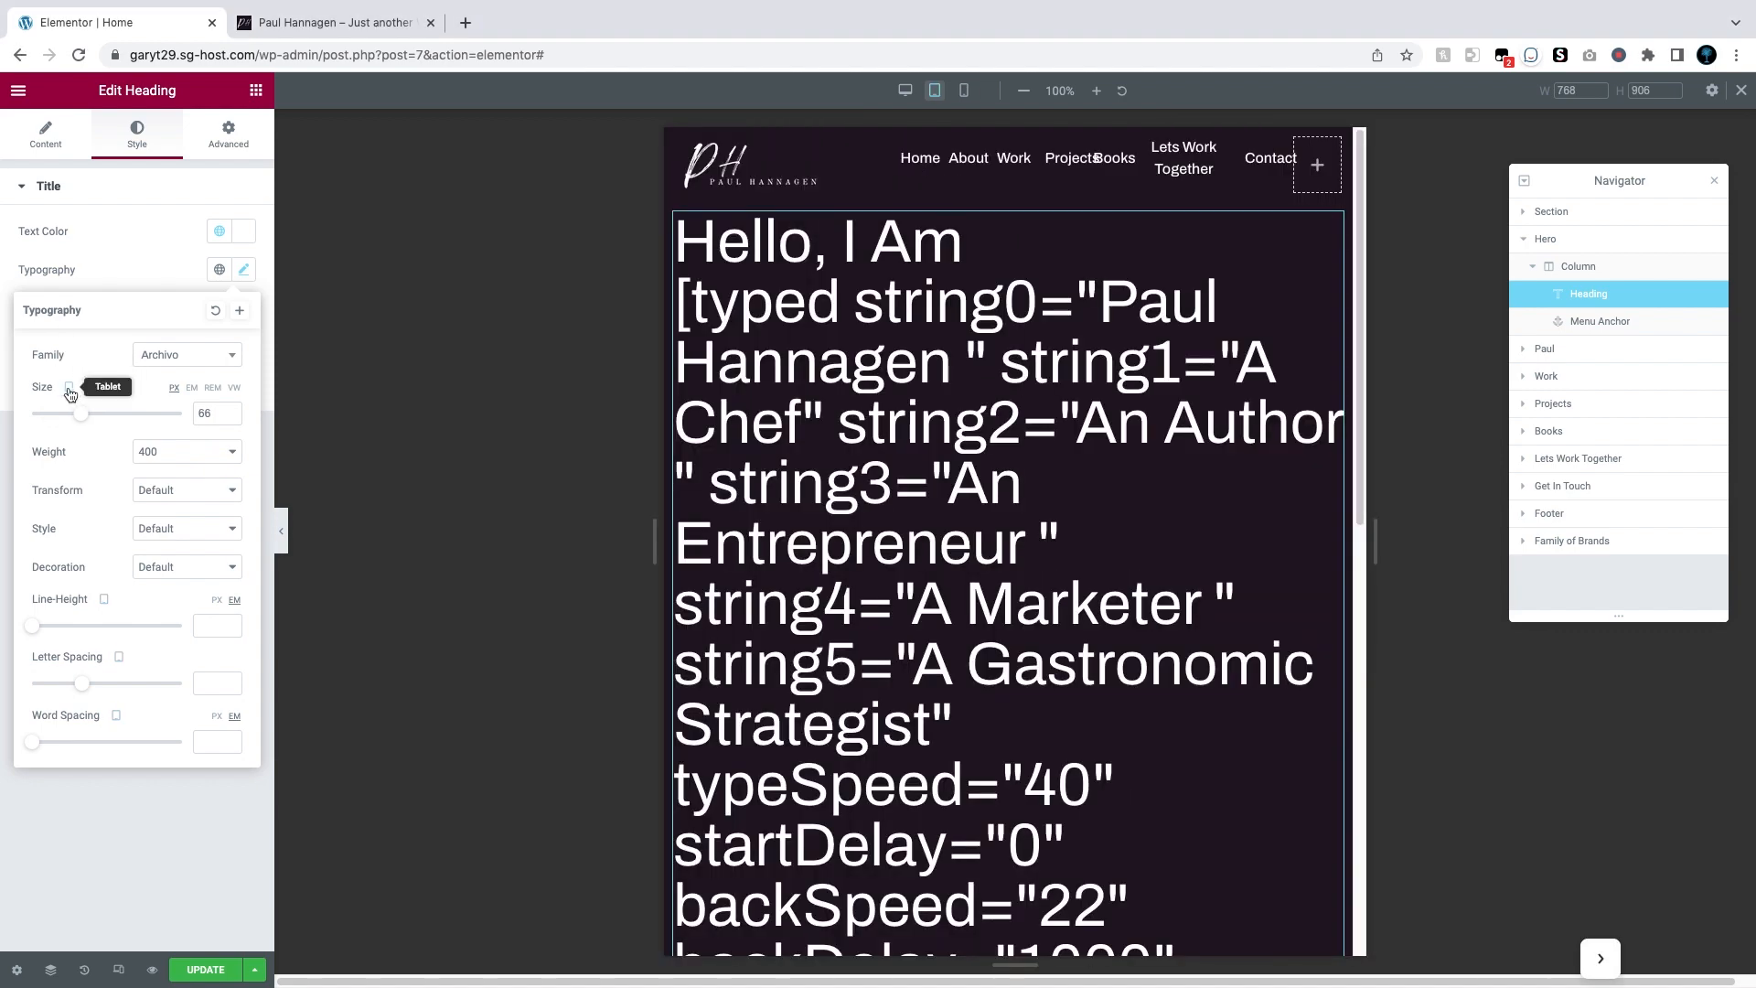
click(71, 365)
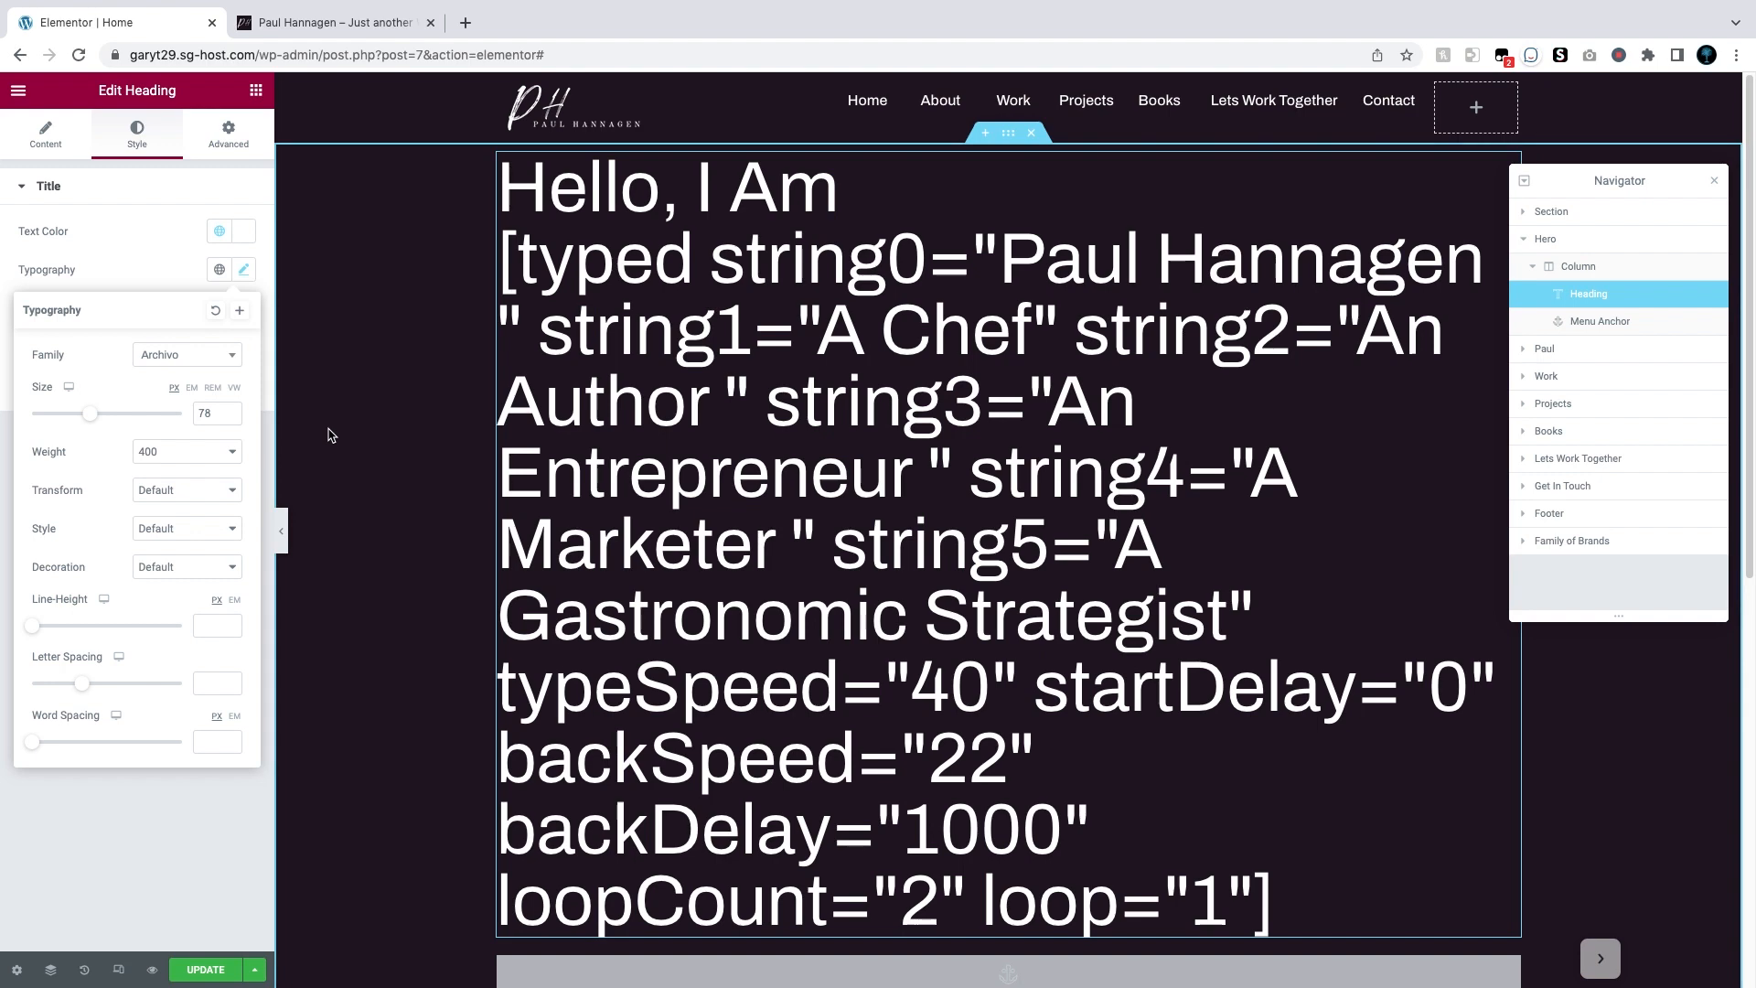
Step: Preview the hero heading full-width, then save the page changes with Update
click(282, 531)
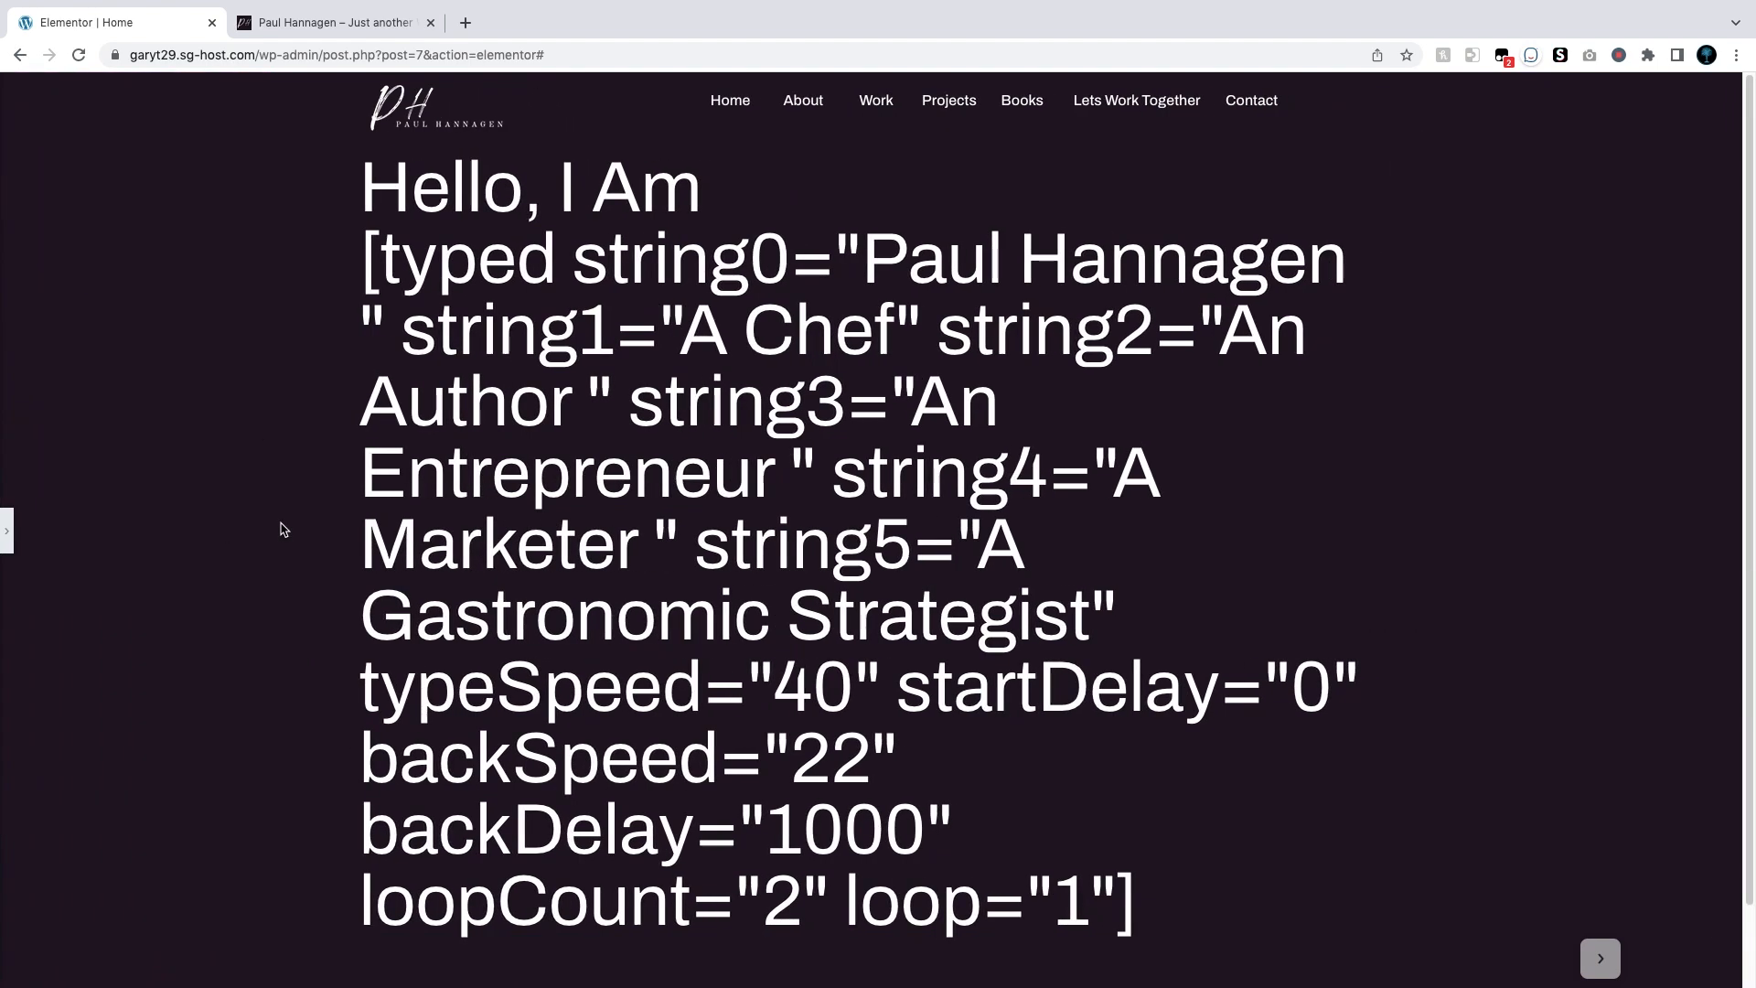
click(7, 531)
click(211, 977)
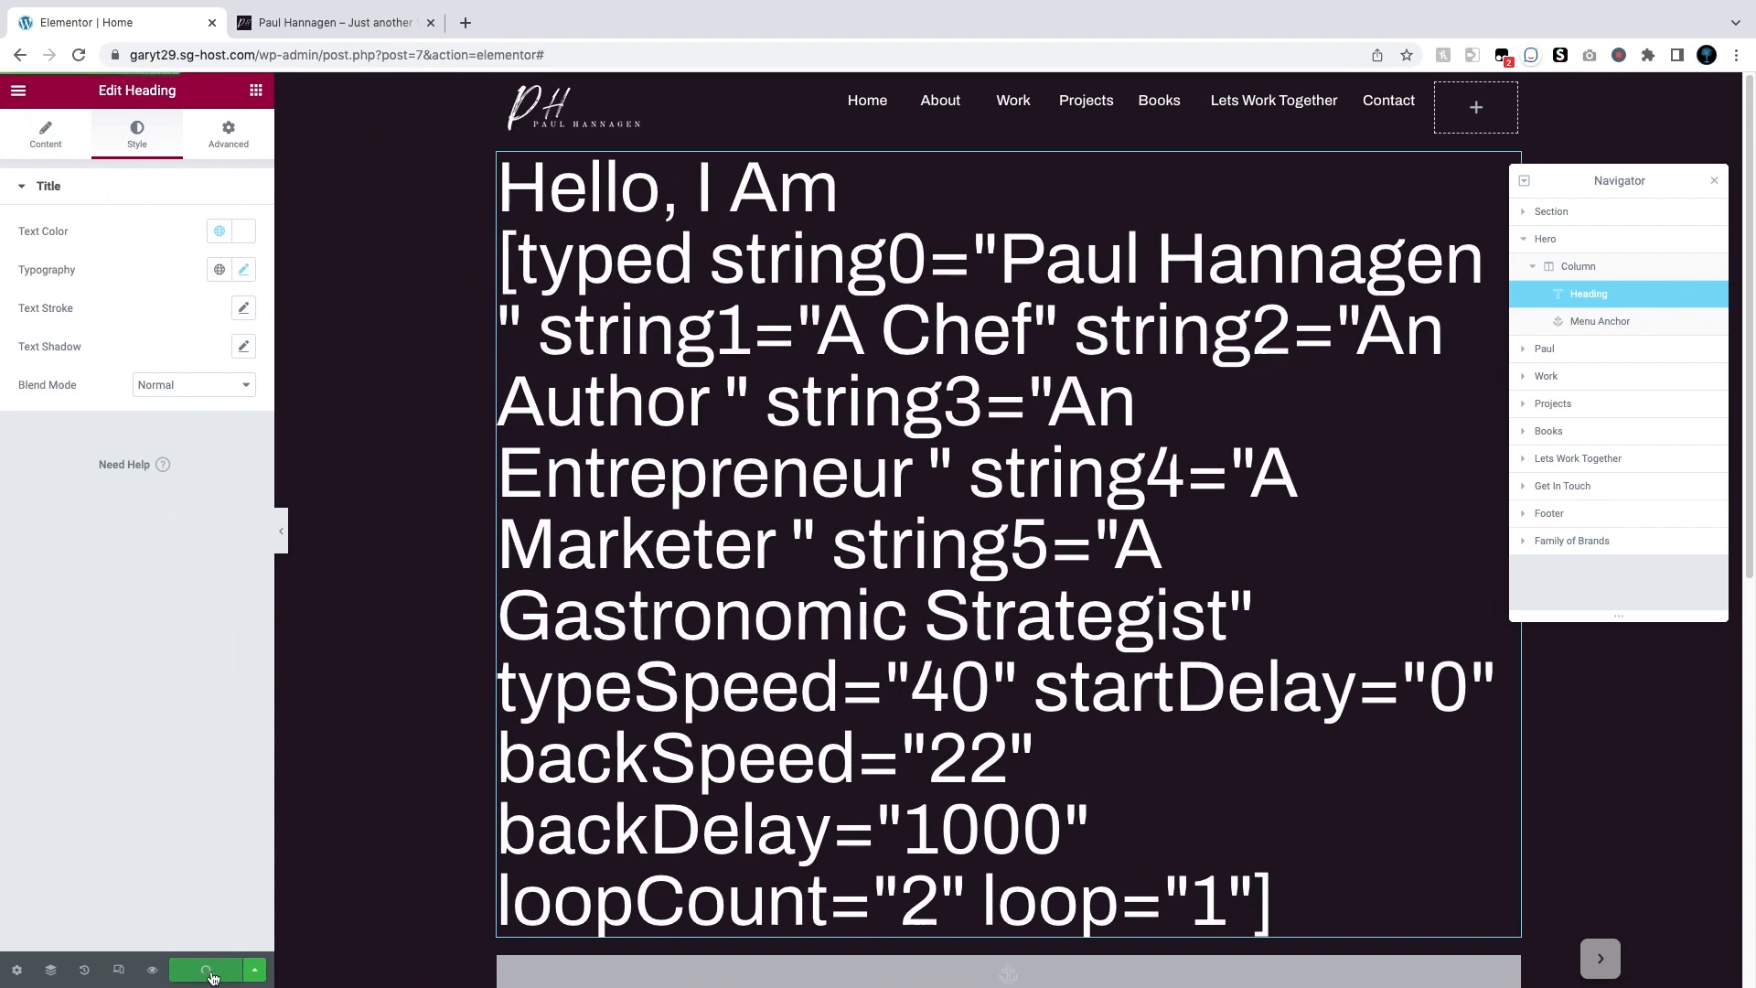
Step: View the published homepage, compare its typing headline with the live site, and reopen it in Elementor
click(18, 90)
click(68, 408)
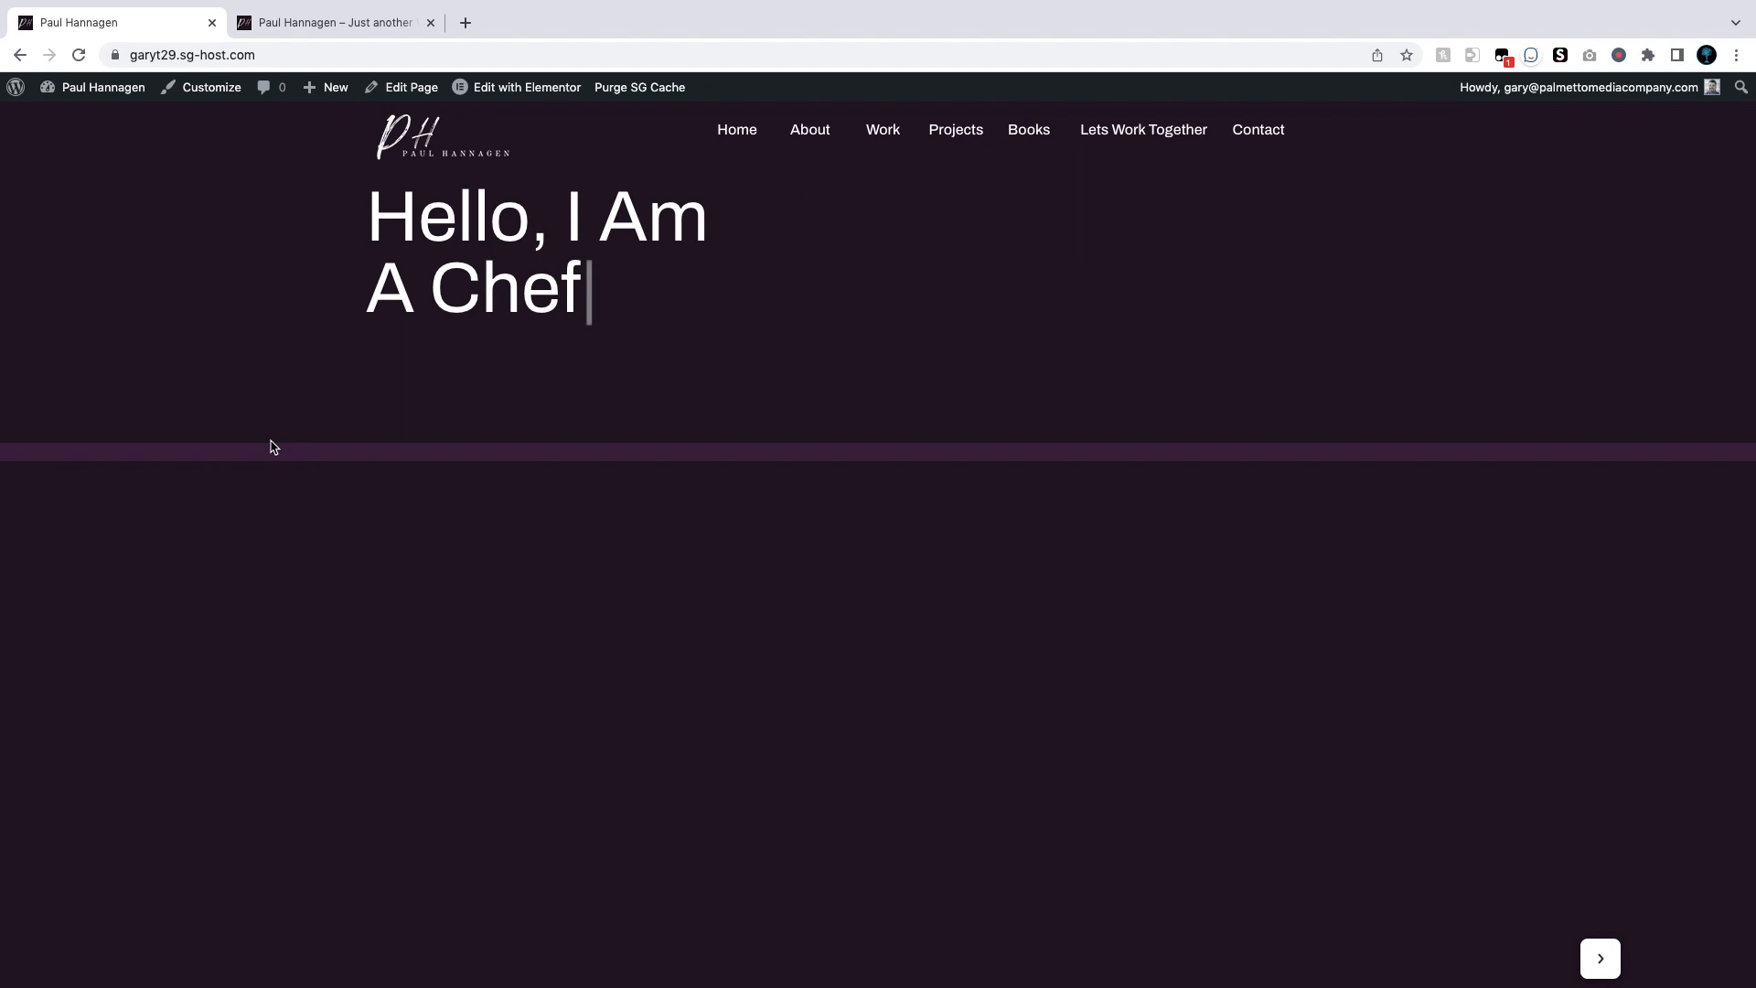
click(313, 20)
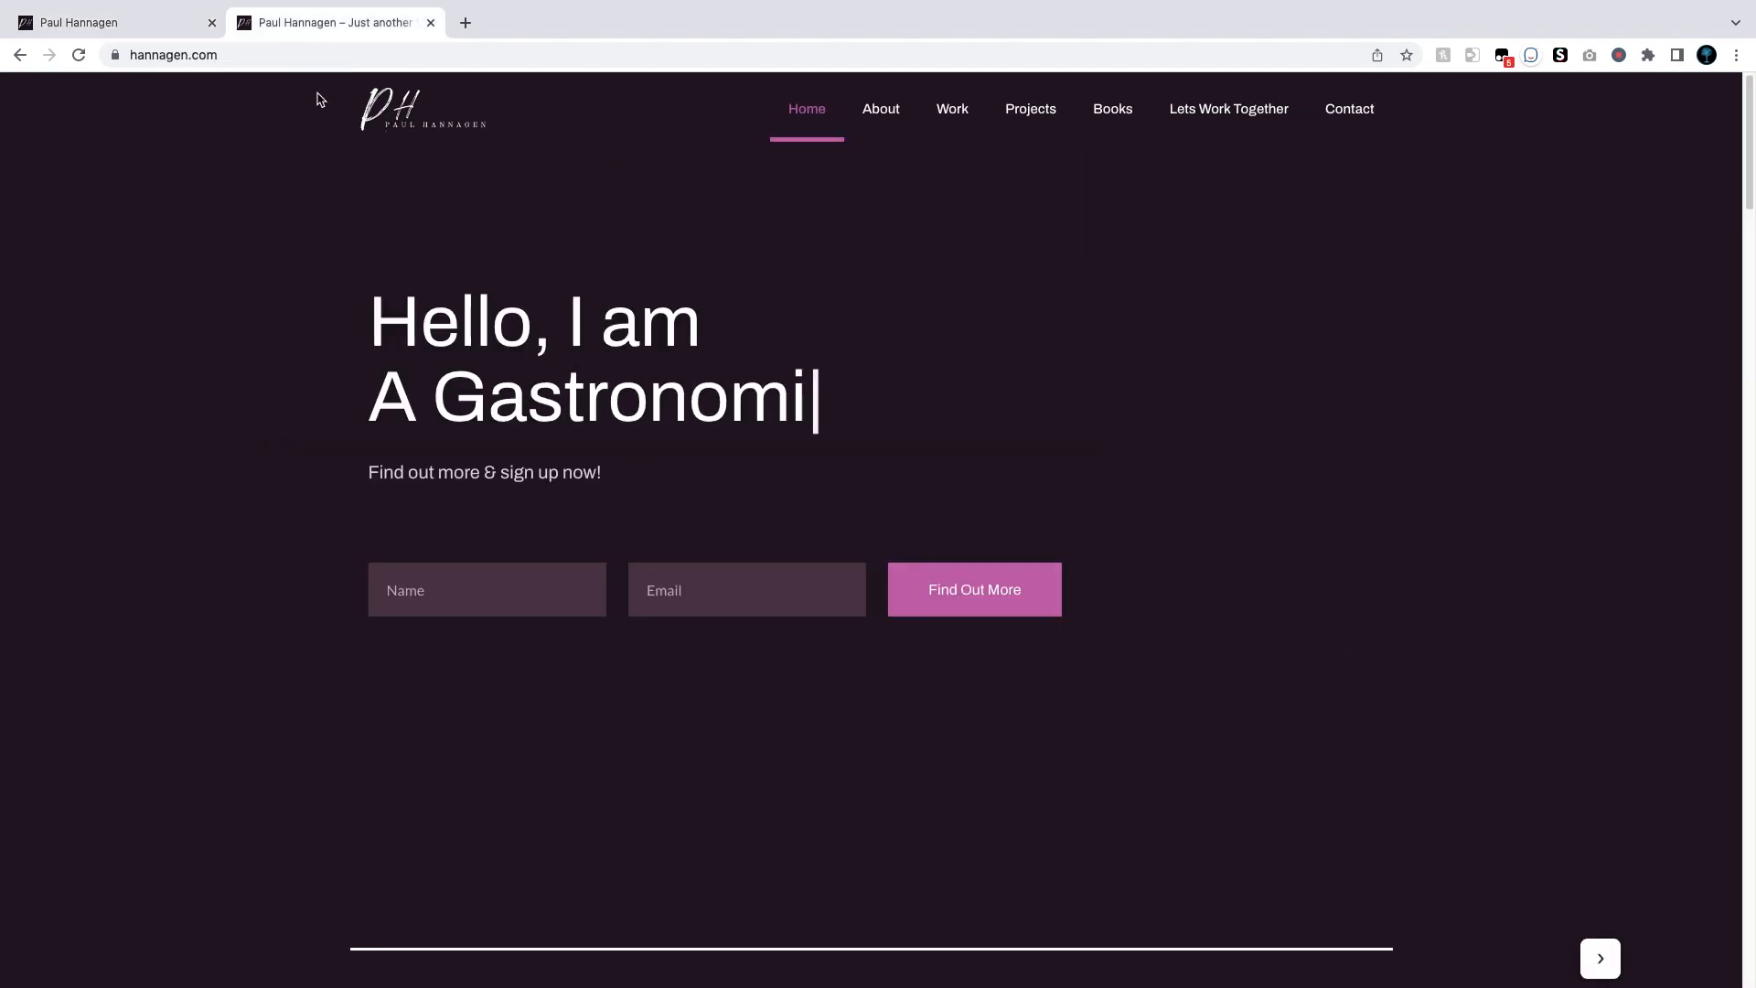
click(114, 21)
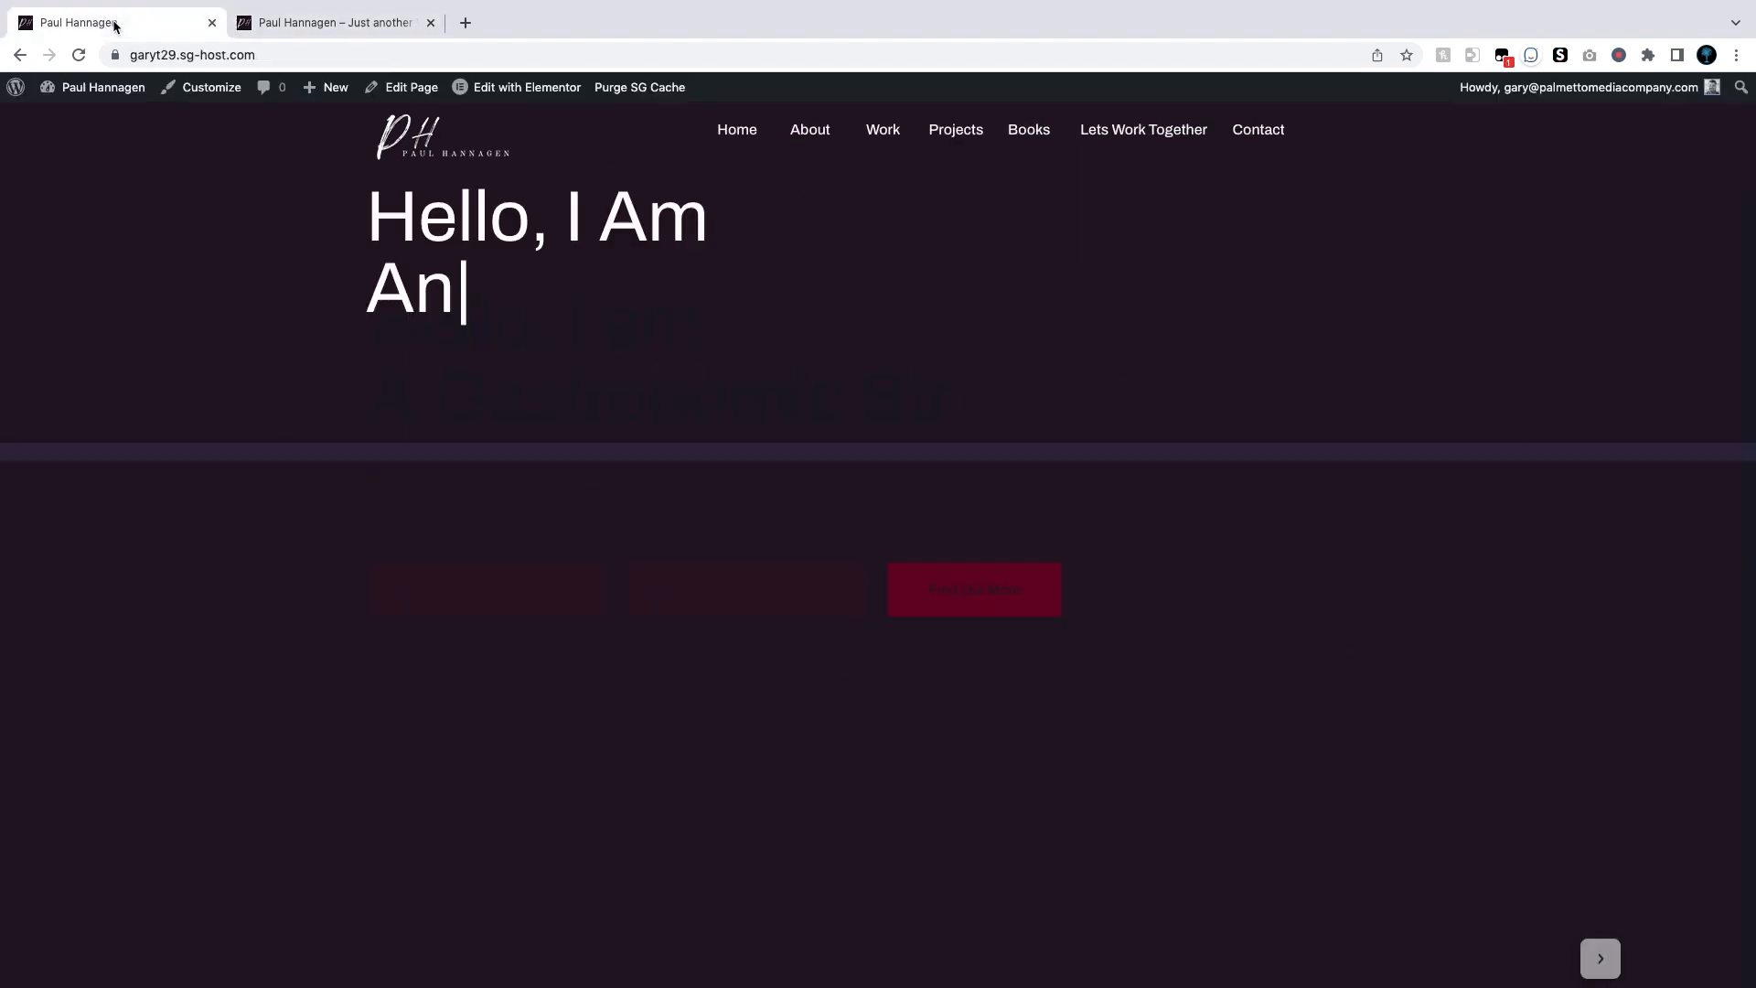
click(514, 88)
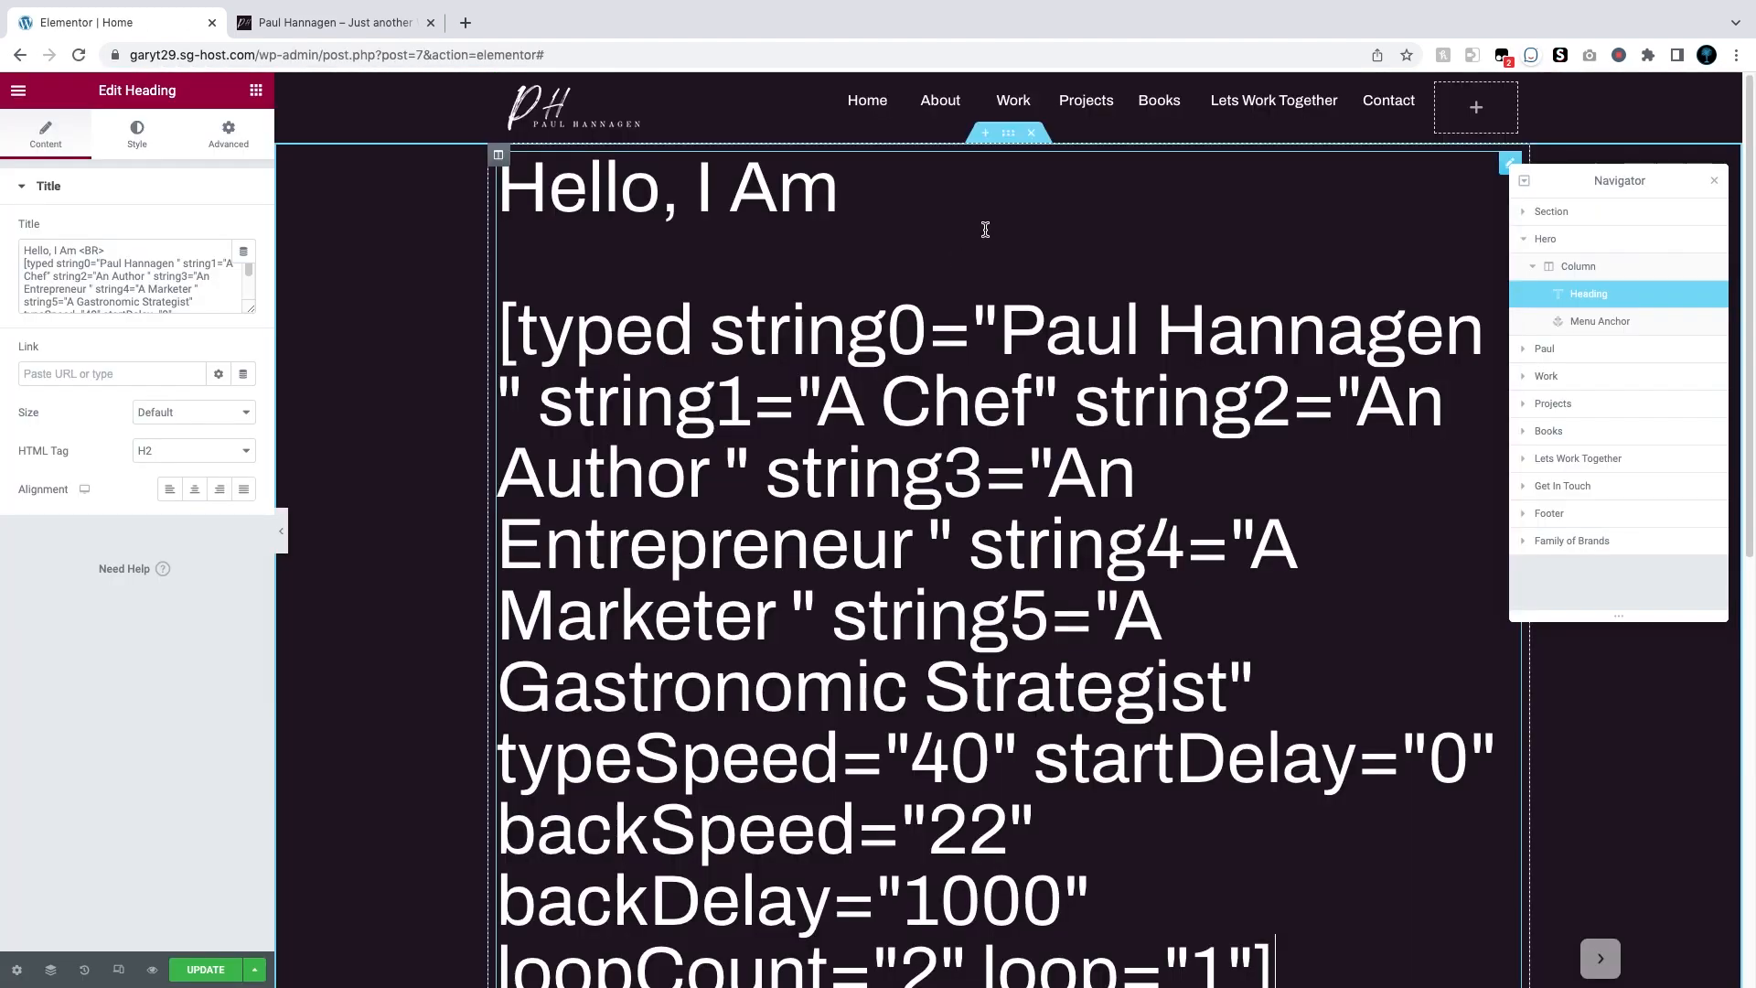
Step: Give the Hero section a 75 top margin and unlinked padding of 3 at the bottom, then Update
click(1010, 136)
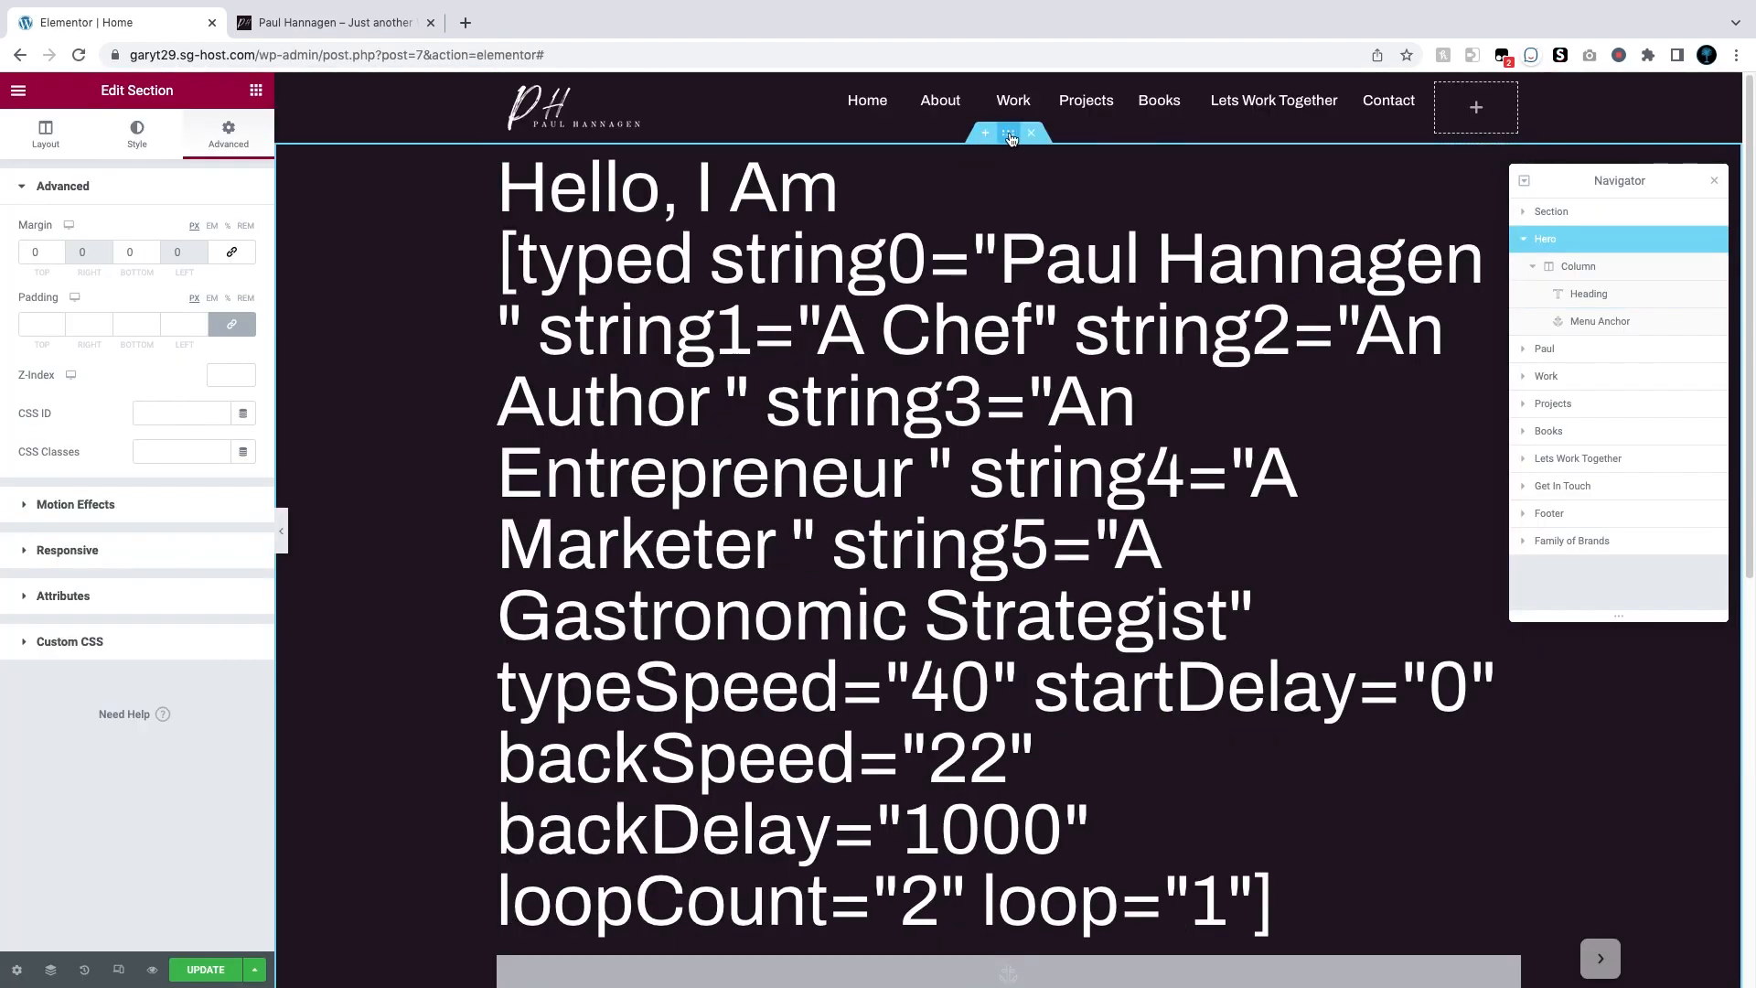
click(137, 132)
click(226, 137)
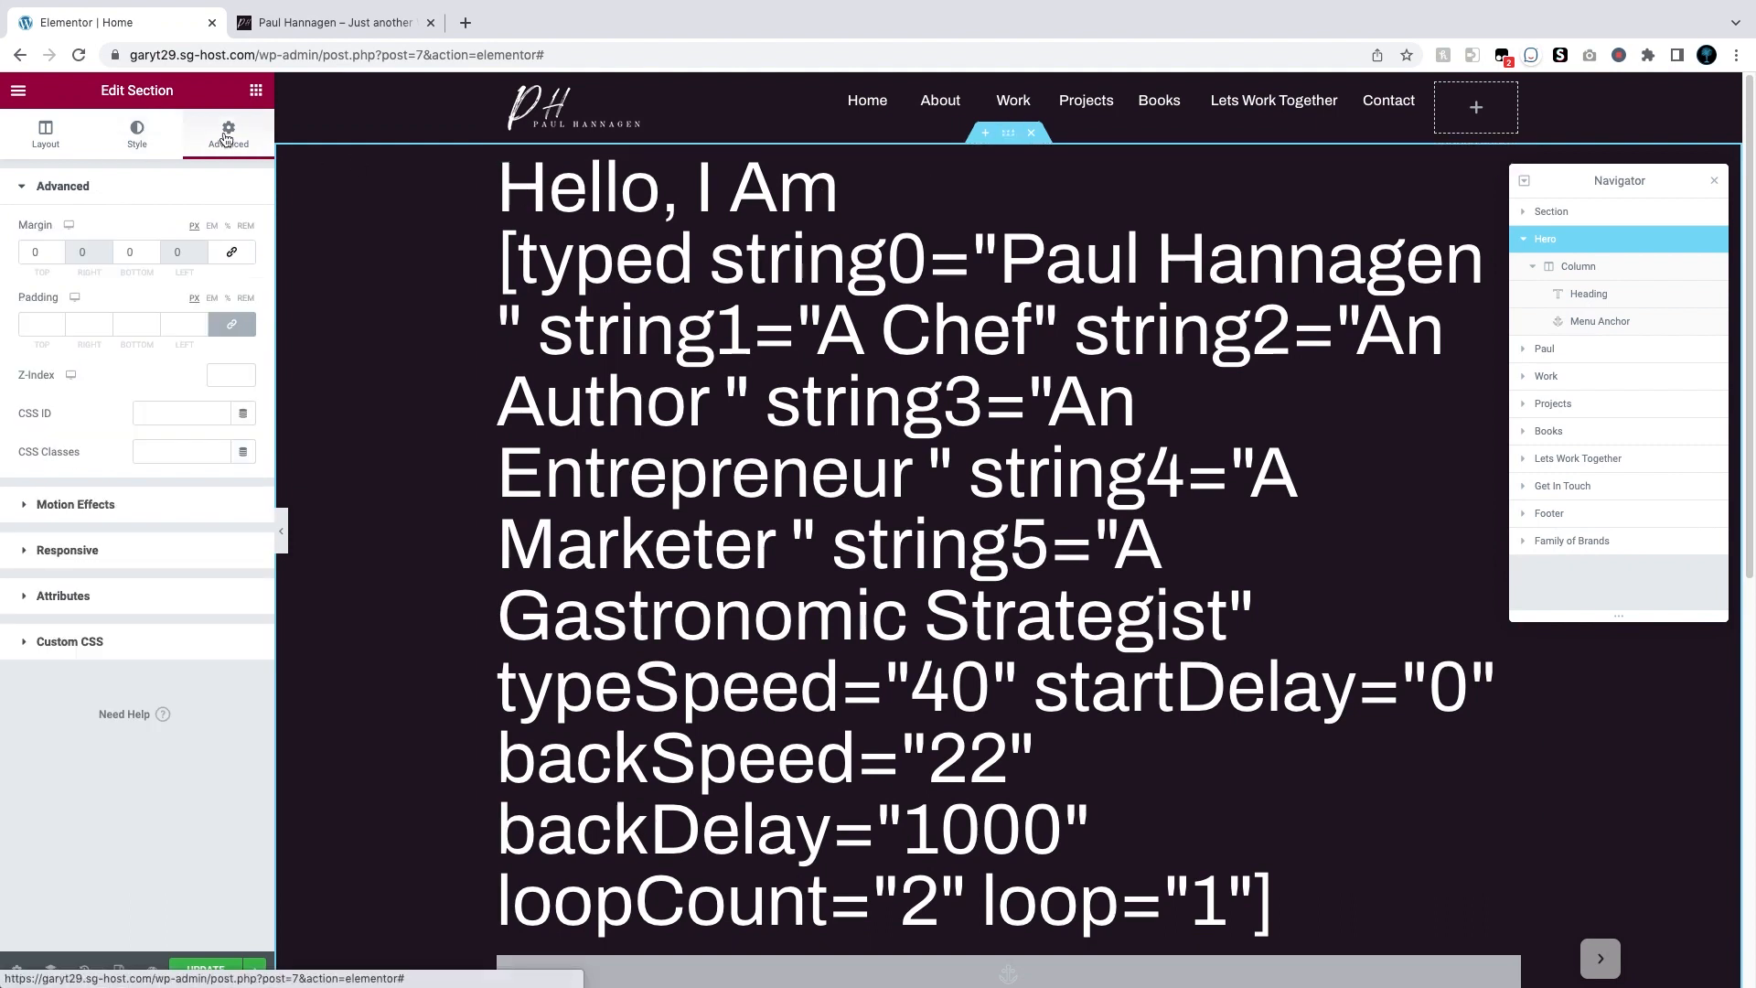
click(57, 250)
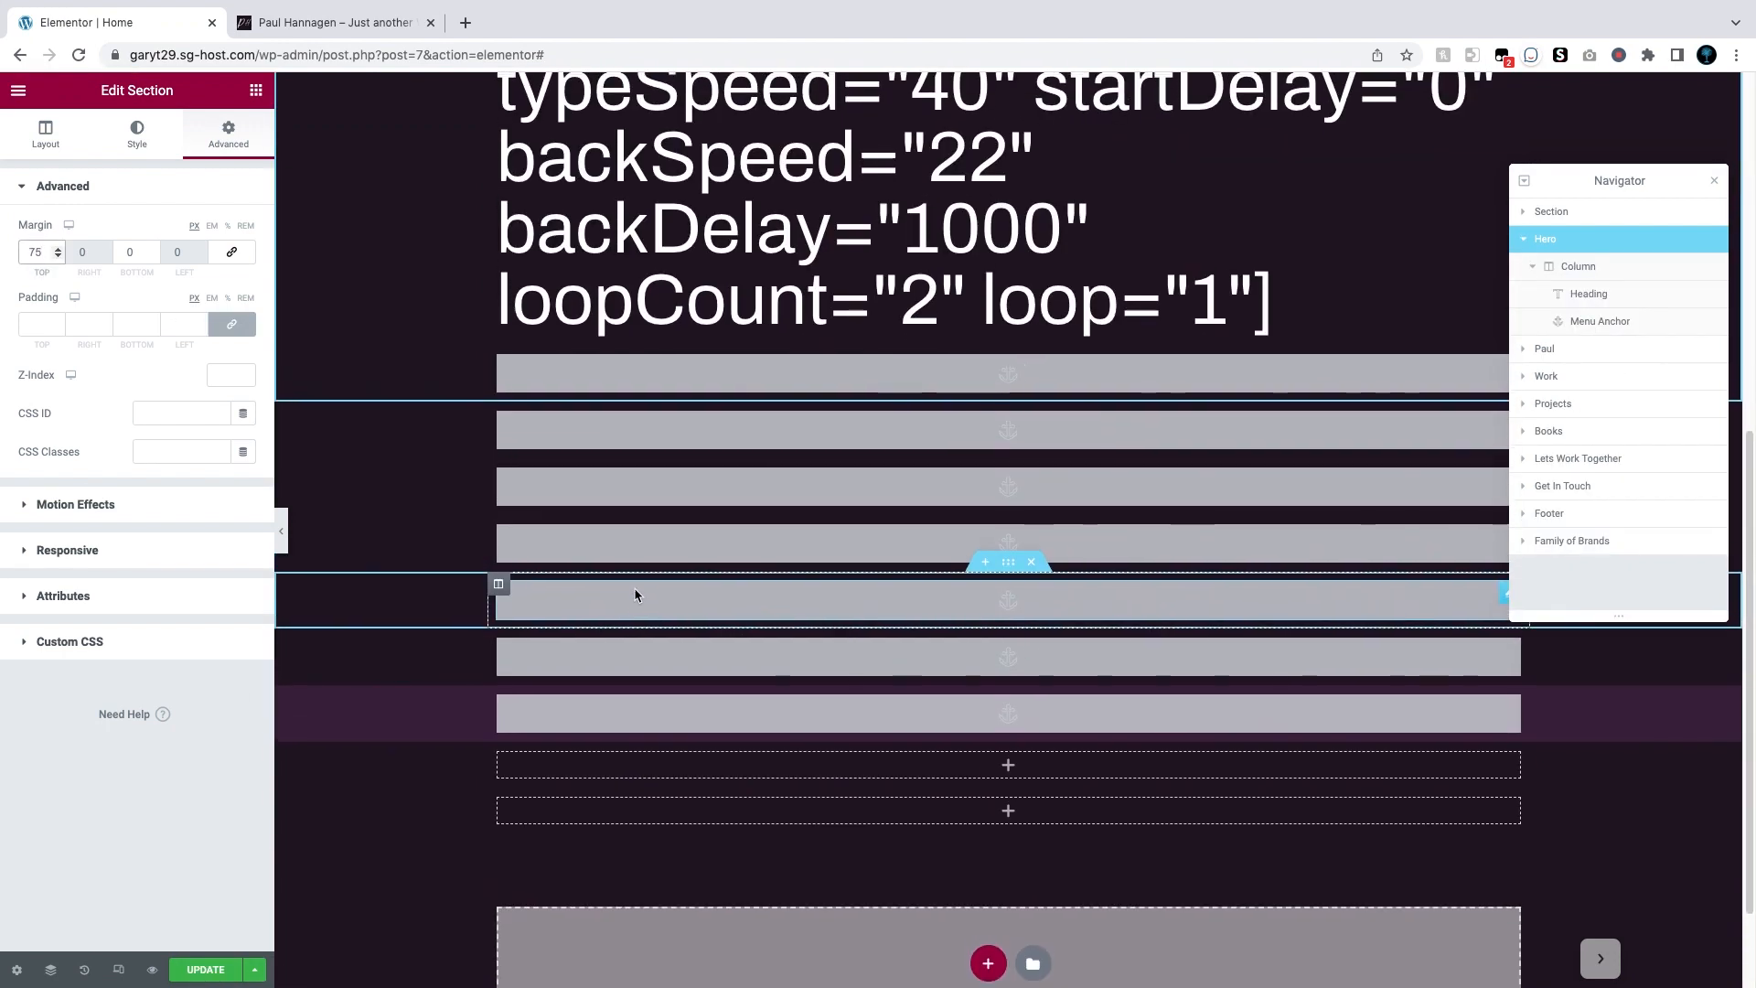
scroll(638, 597, up, 1)
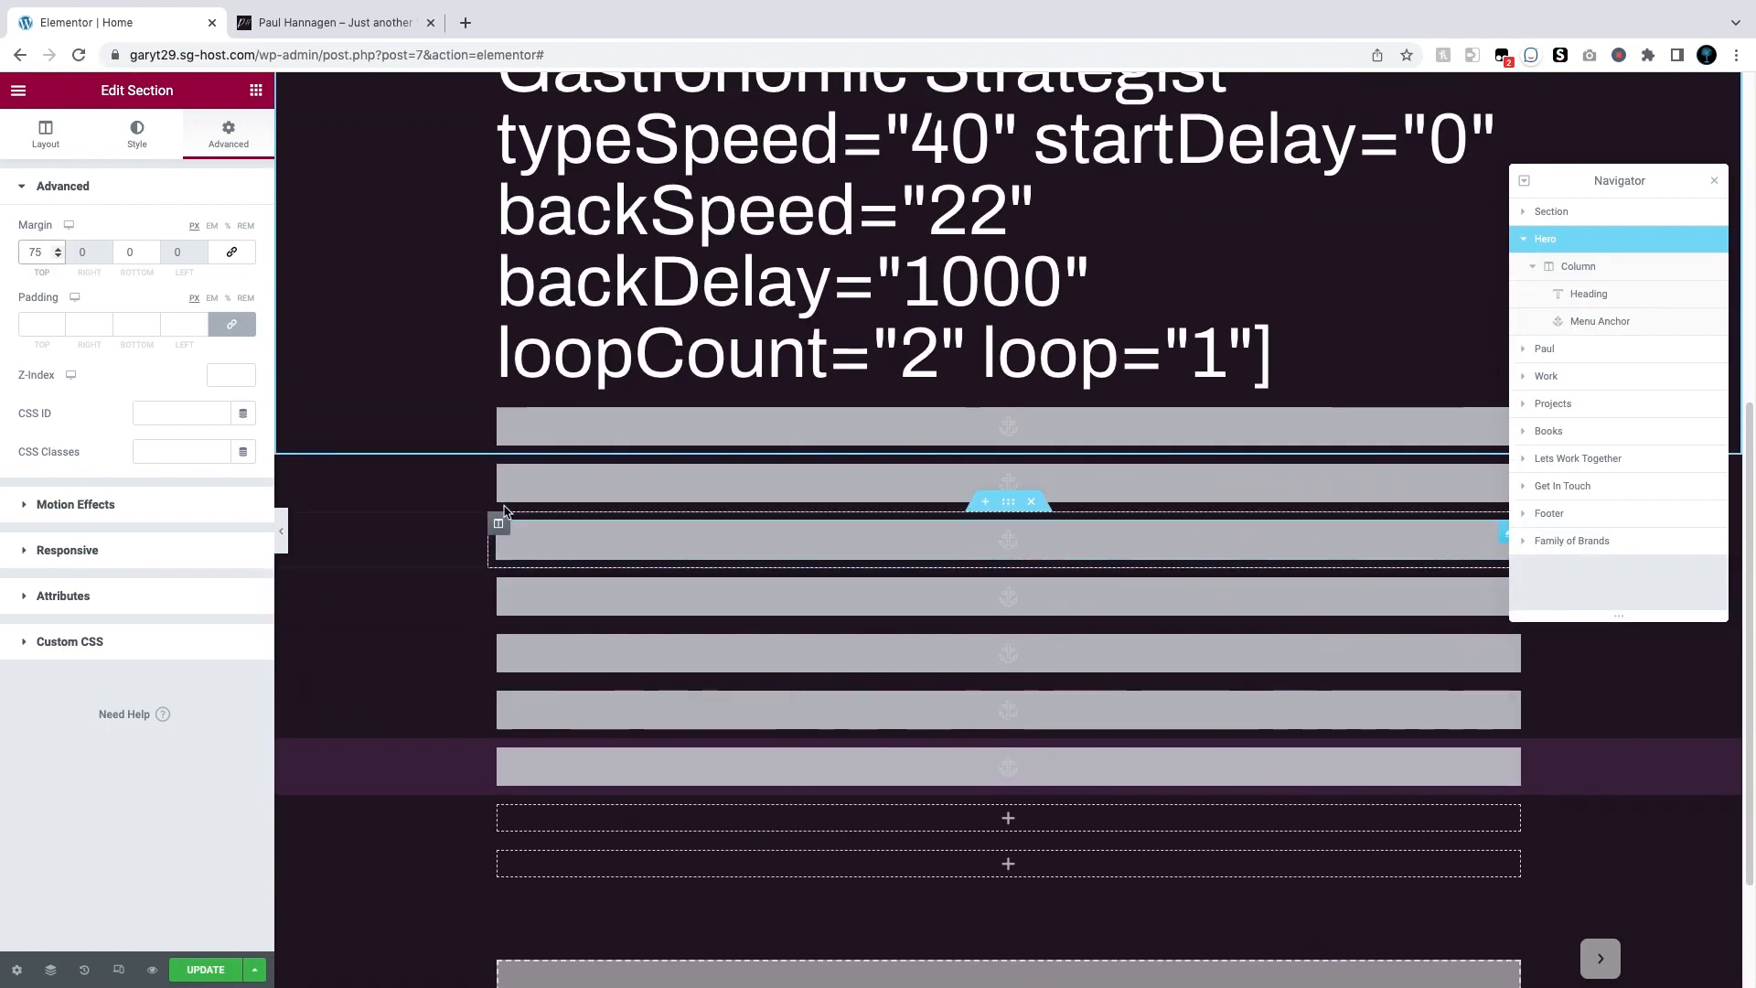
click(233, 324)
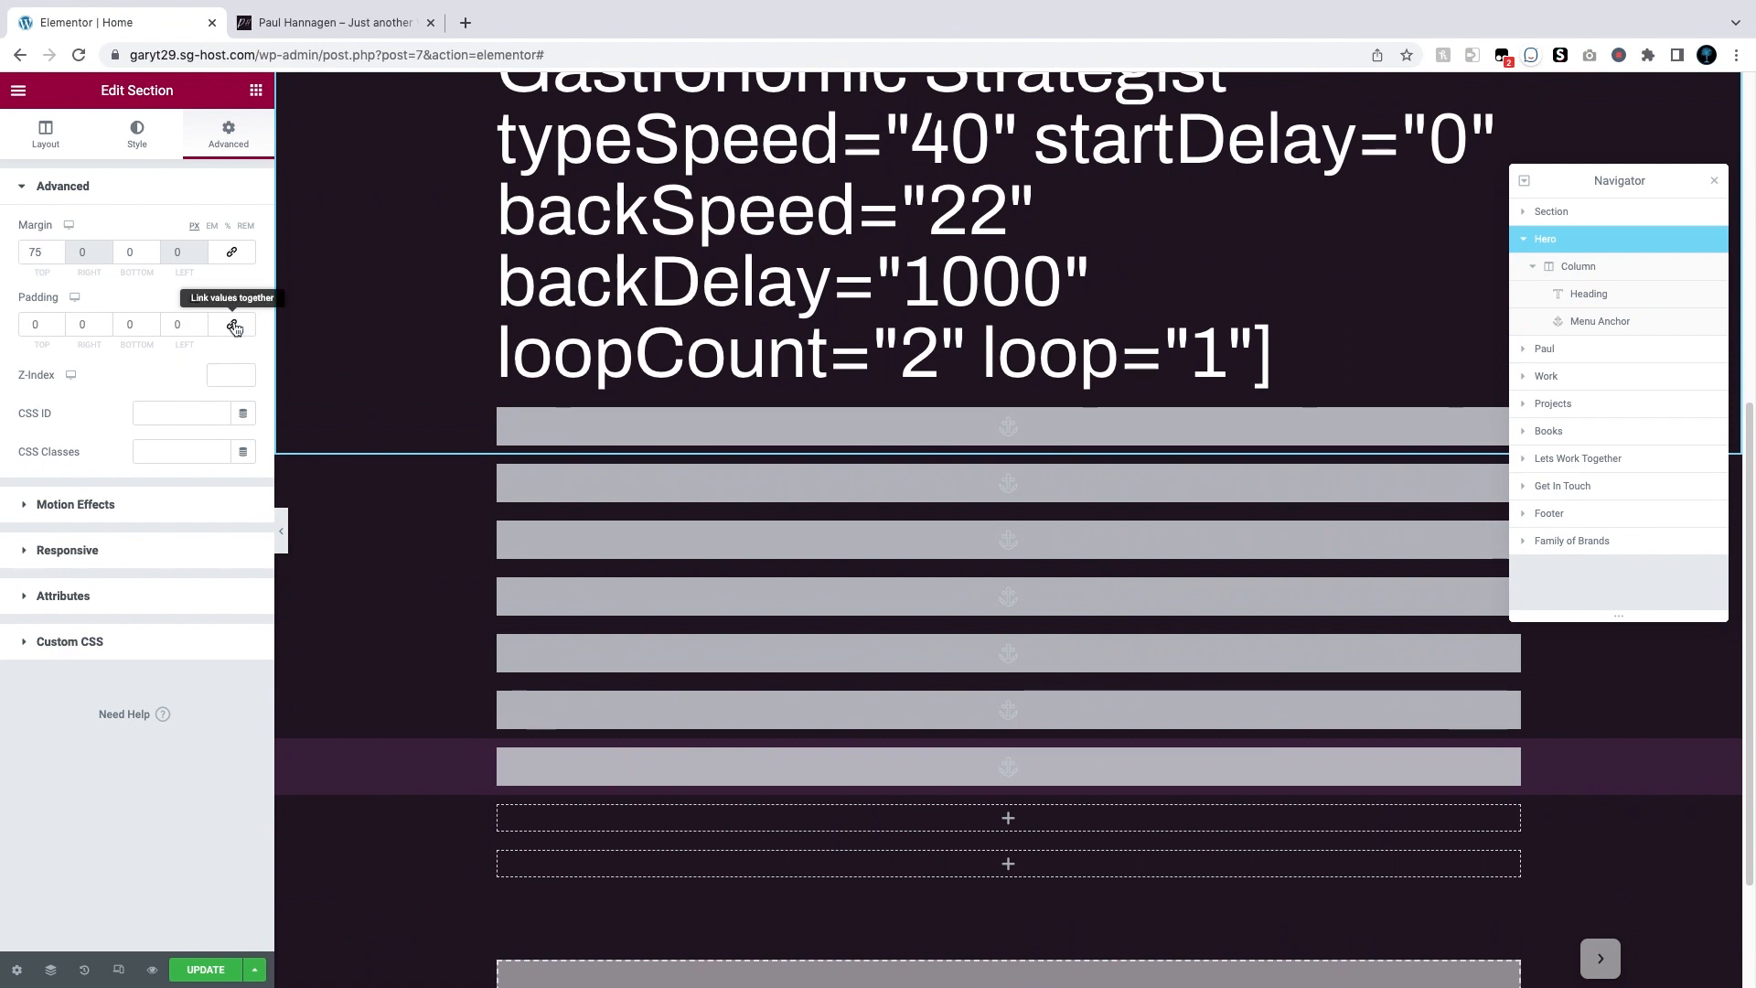
click(152, 321)
click(152, 321)
click(152, 321)
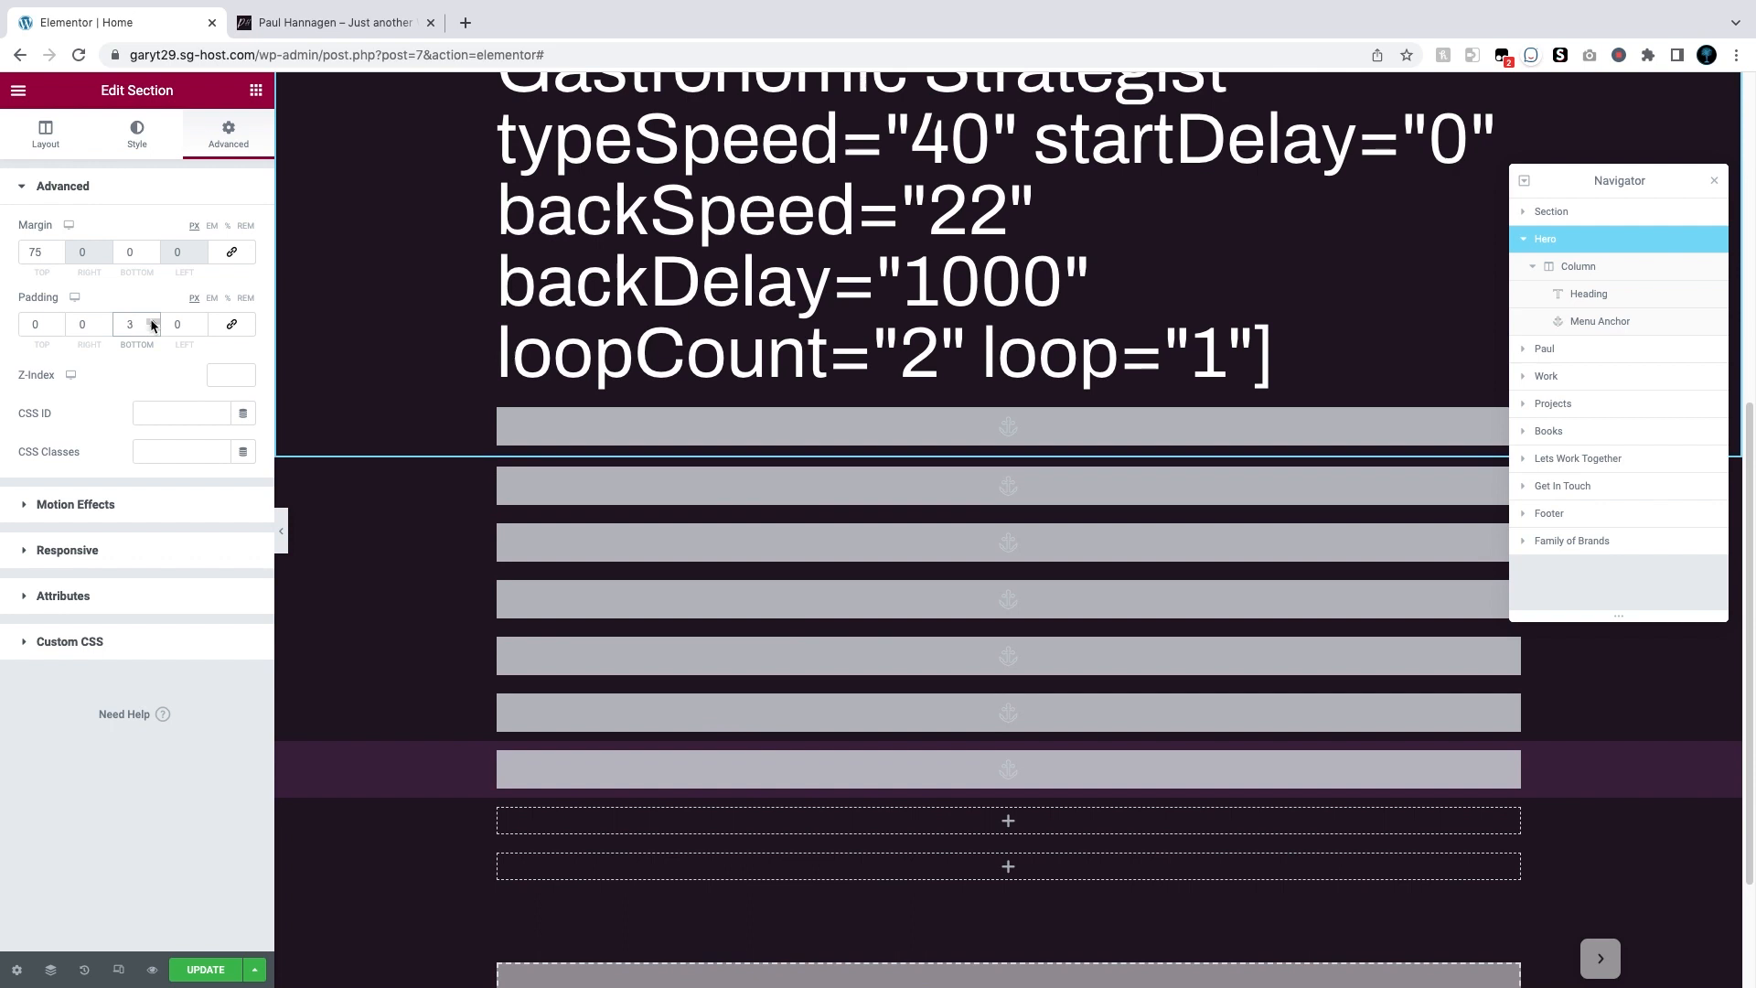
click(210, 971)
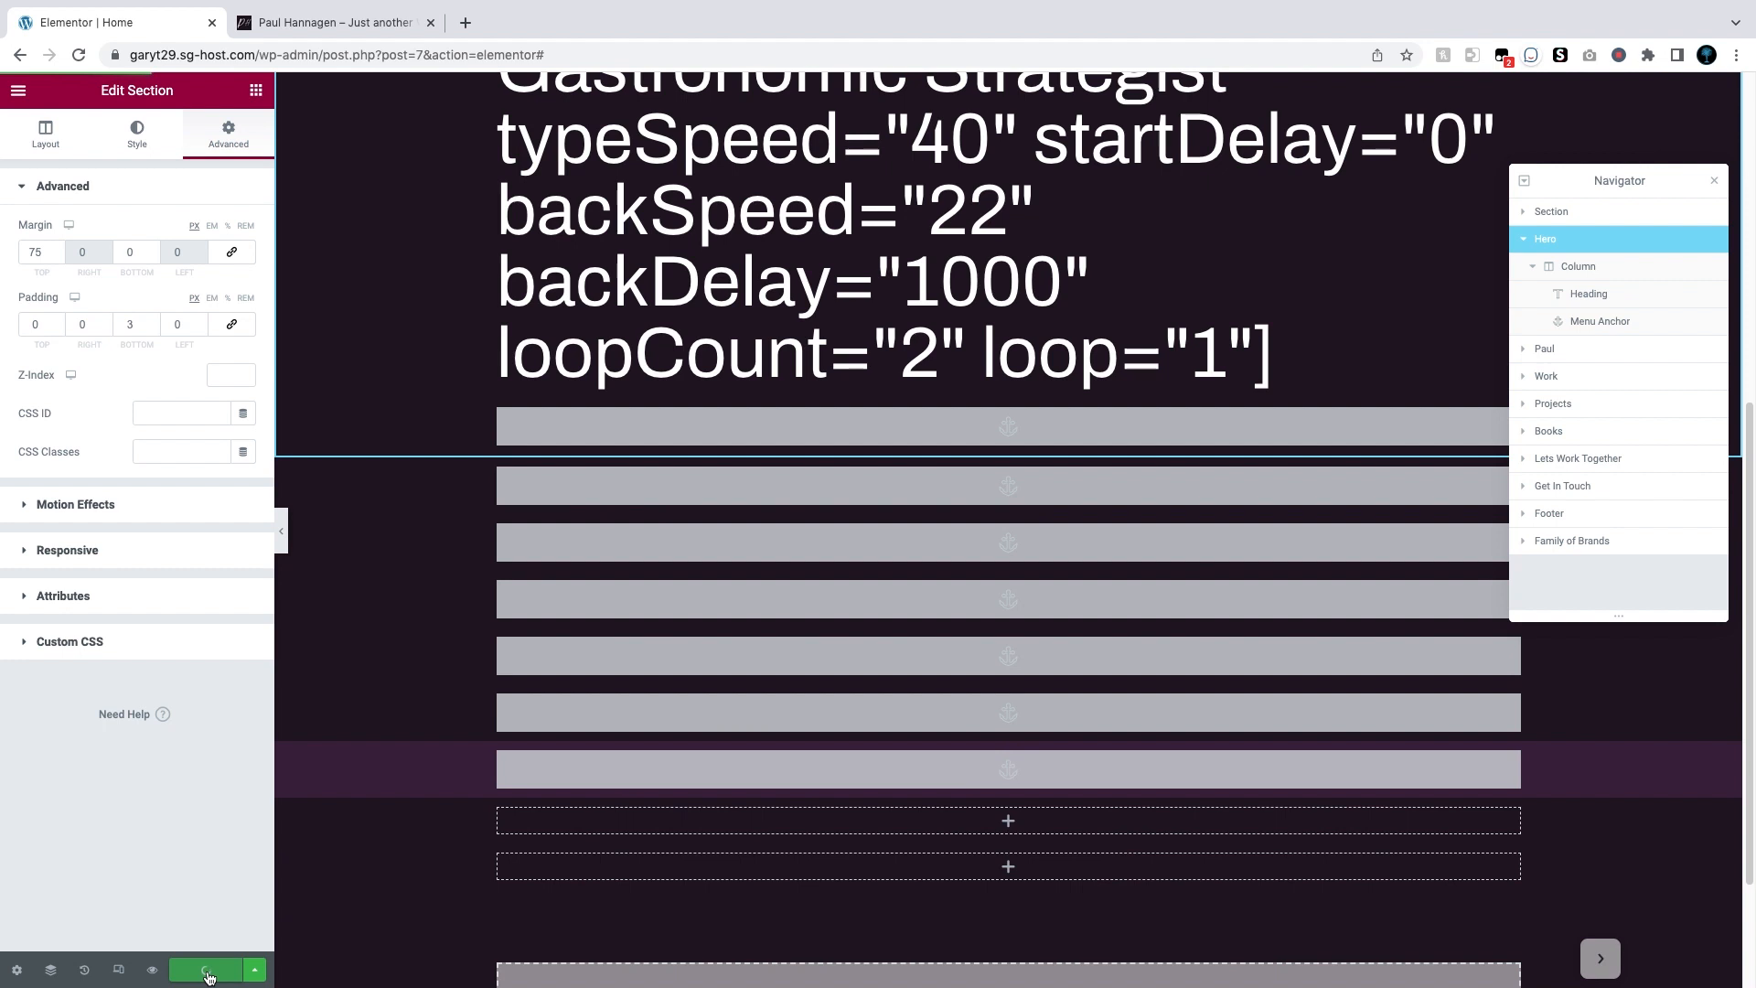